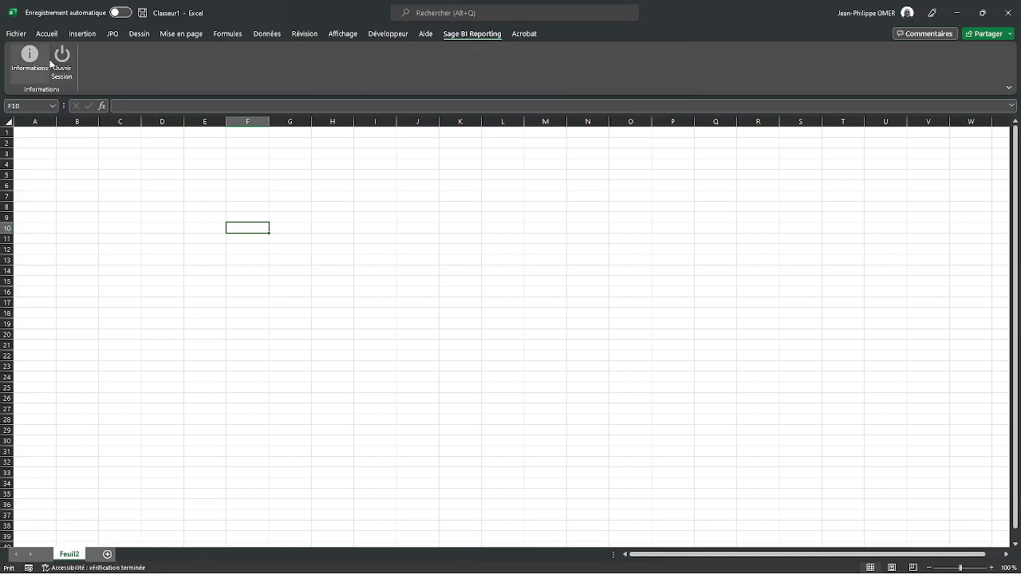
Open a Sage BI Reporting session, connecting to the SER solution with the prefilled account
left_click(61, 54)
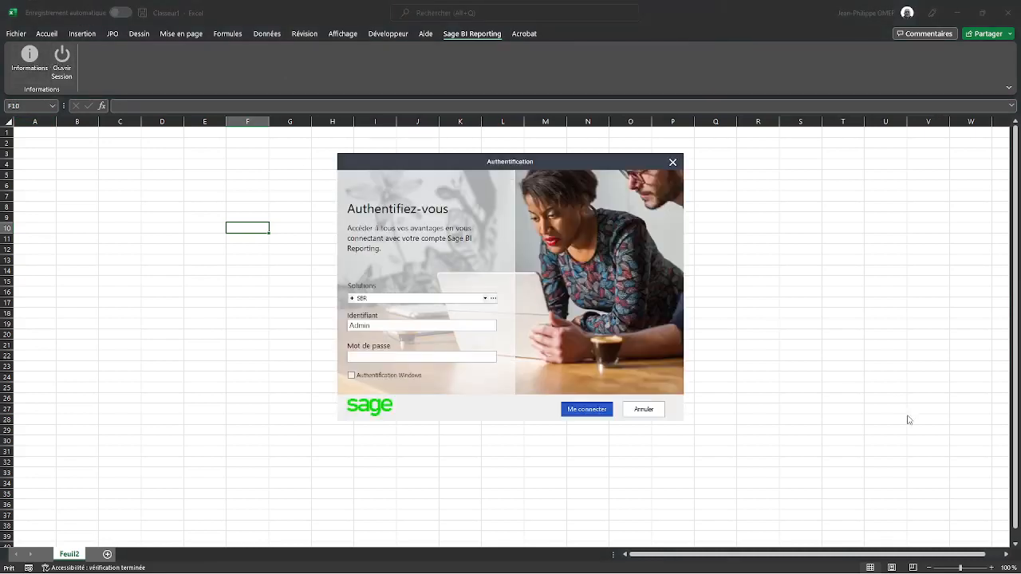
left_click(597, 411)
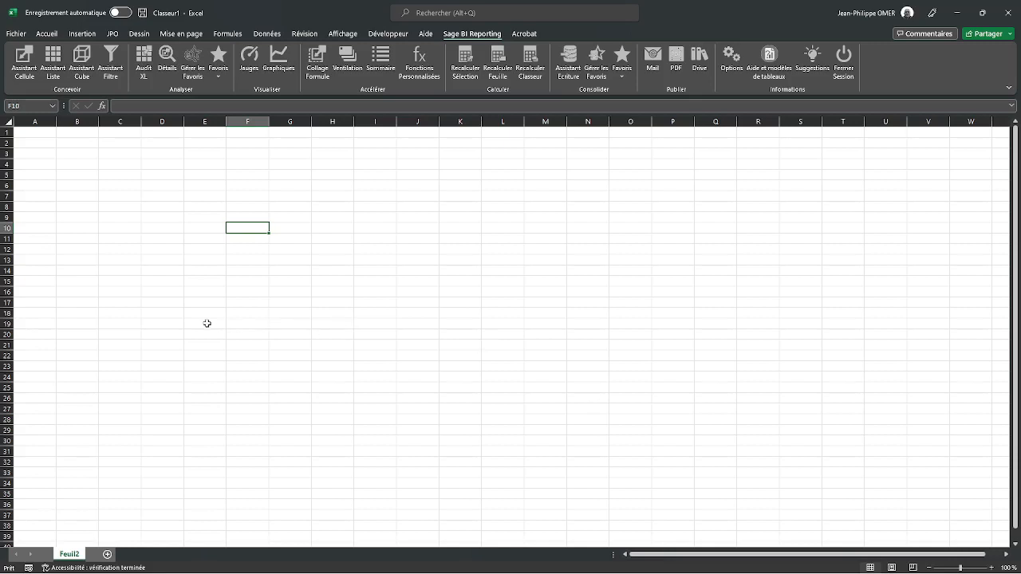
Enter the label "Merci d'indiquer la société SVP ?" in cell C3
left_click(106, 157)
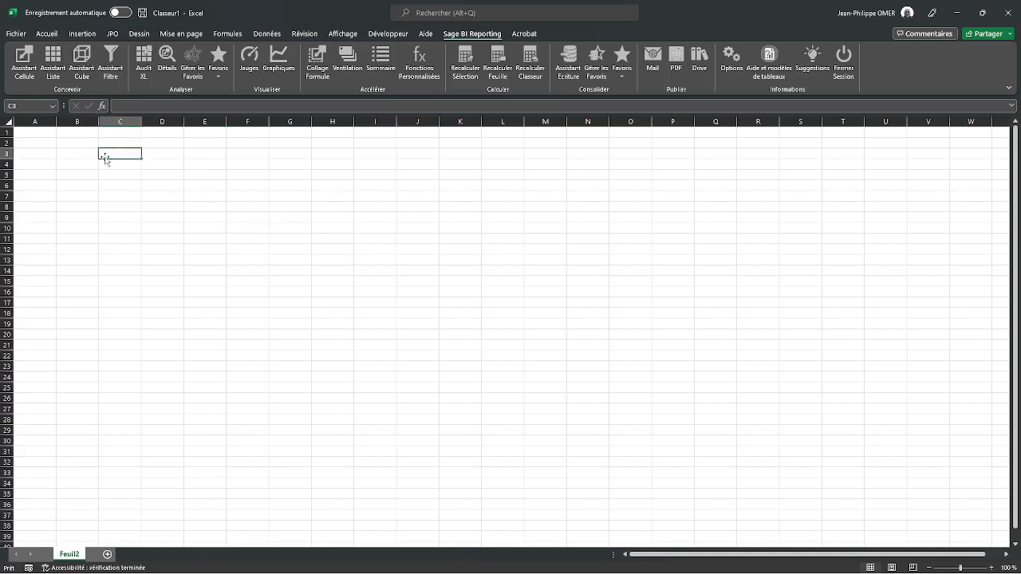
type("Quelle")
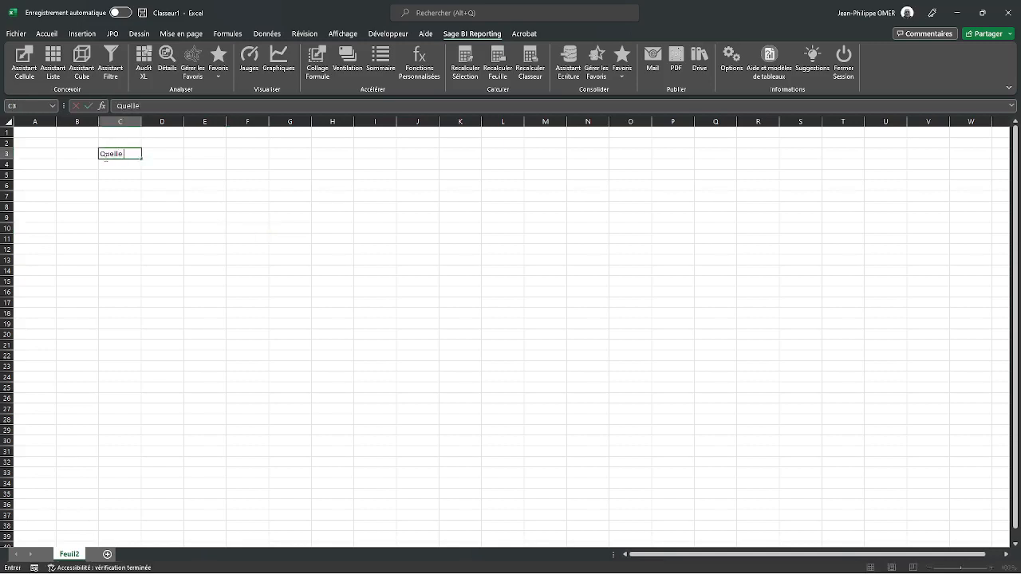
key("BackSpace")
key("BackSpace")
key("BackSpace")
key("BackSpace")
key("BackSpace")
key("BackSpace")
type("Merci d'indiquer la so")
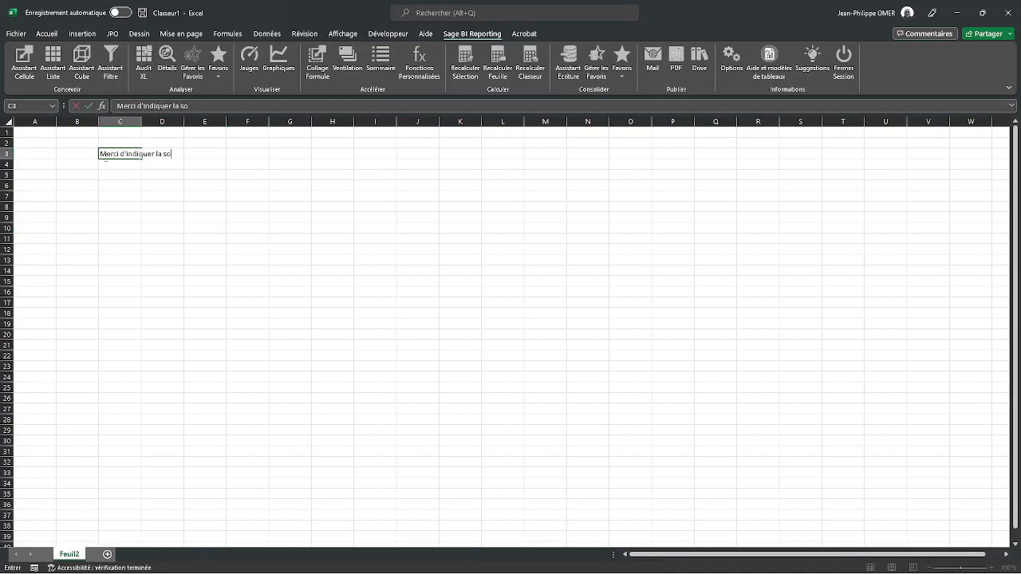
type("ciété SVP ?")
key("Return")
Enter the wildcard * in cell E3 as the company selection value
key("Right")
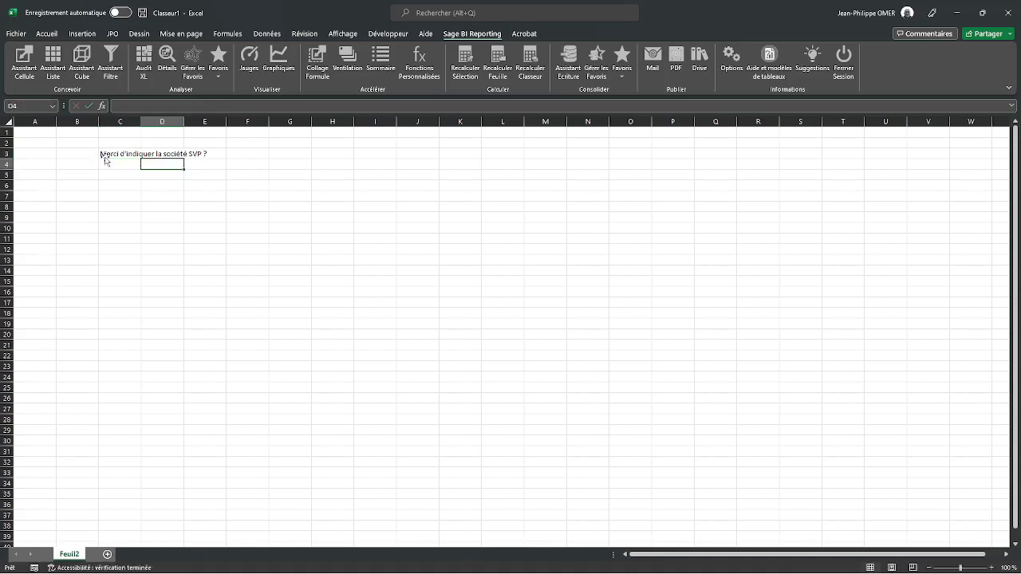
key("Right")
key("Up")
type("*")
key("Return")
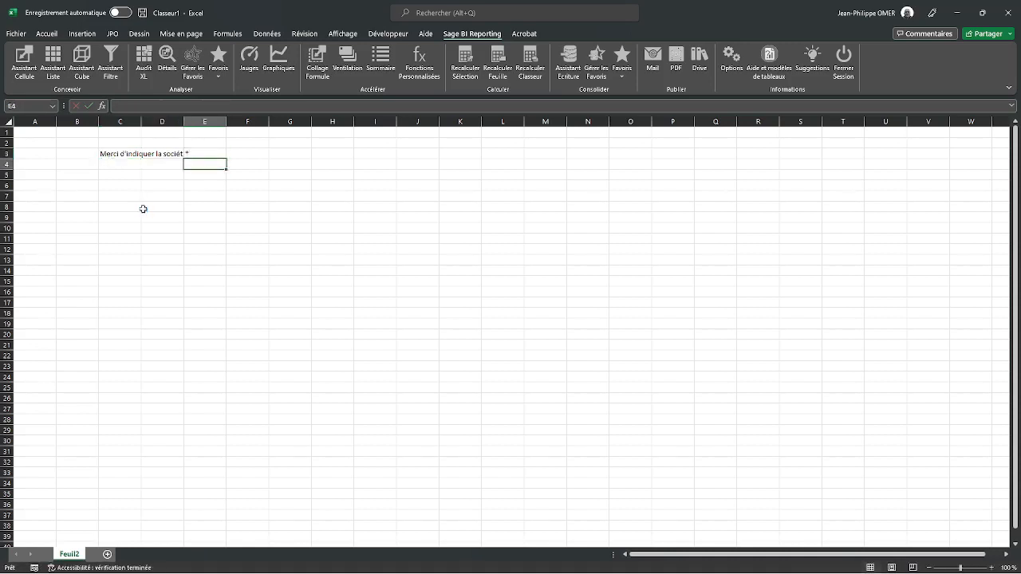
Enter the label "Année ?" in cell C5 and the year 2022 in cell E5
key("Down")
key("Left")
key("Left")
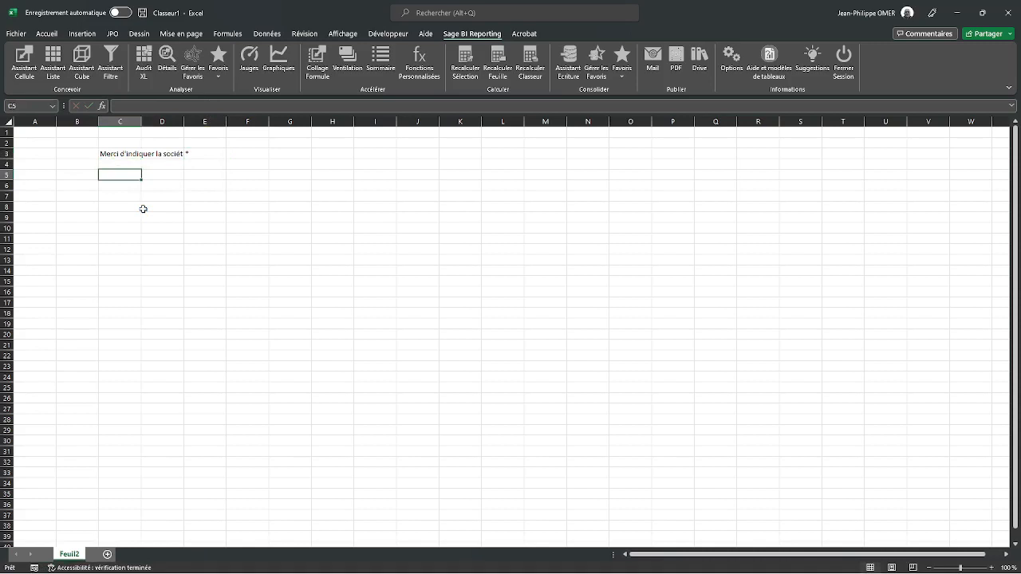
type("Année")
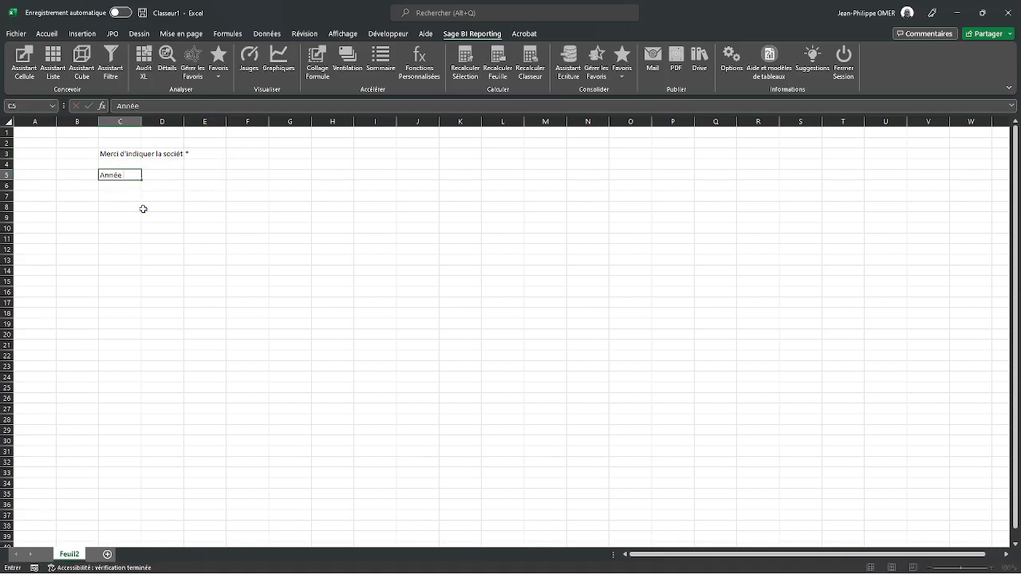
type(" ?")
key("Right")
key("Right")
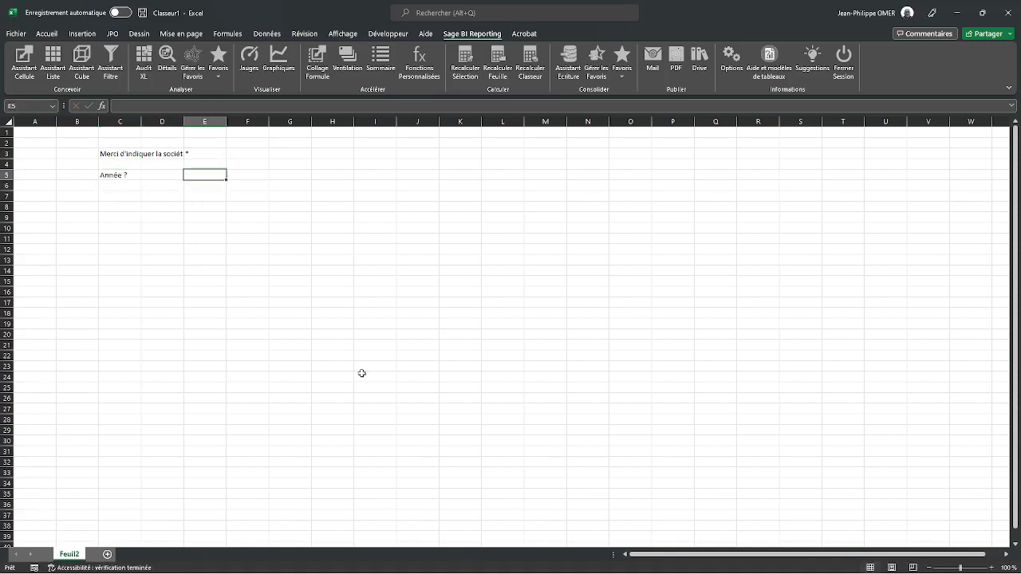
type("2022")
key("Return")
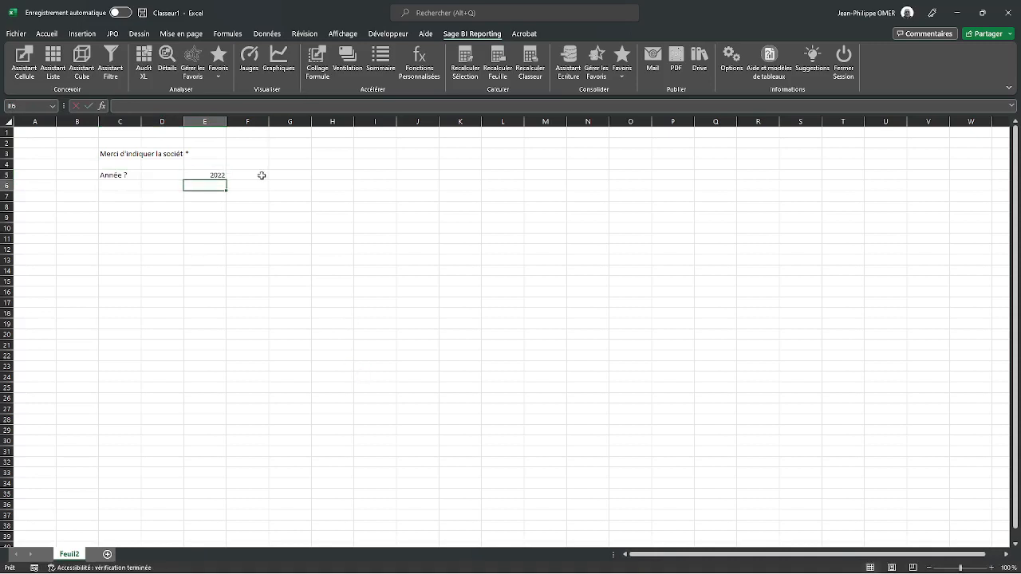
Start a list with Assistant Liste in cell C9, using the Ventes model of the Sage Batigest Connect connector as source
left_click(218, 151)
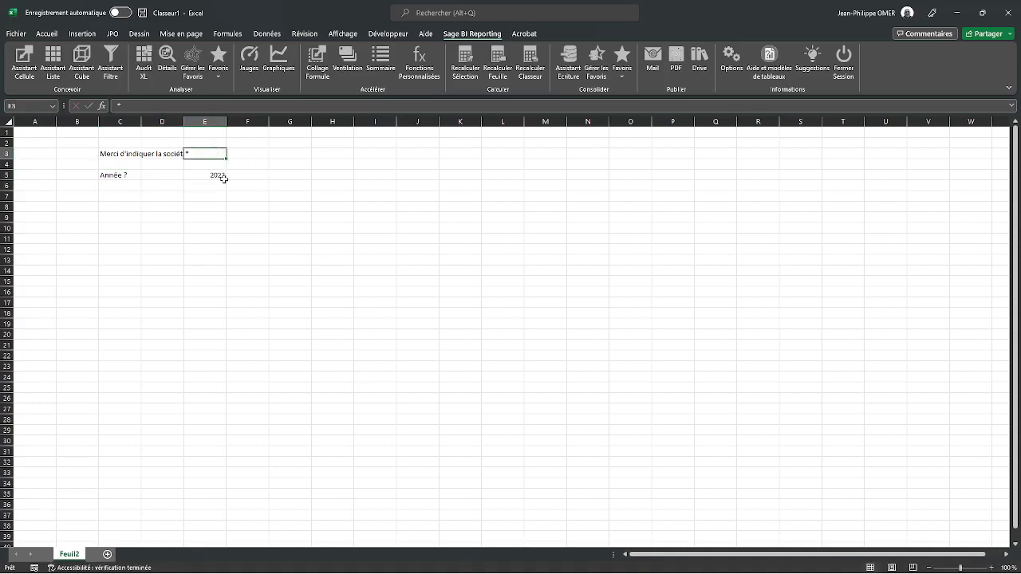
left_click(114, 217)
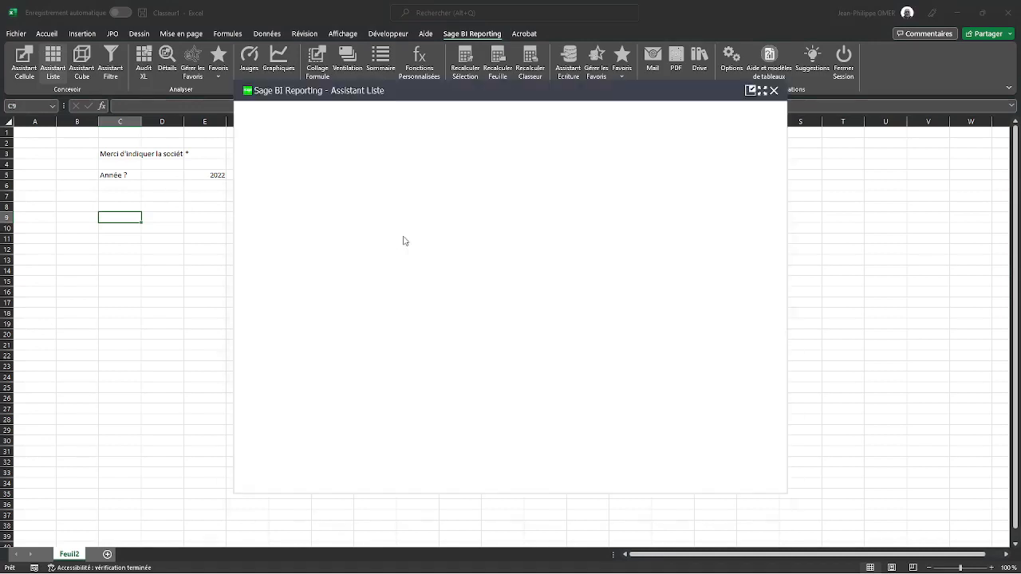
left_click(348, 137)
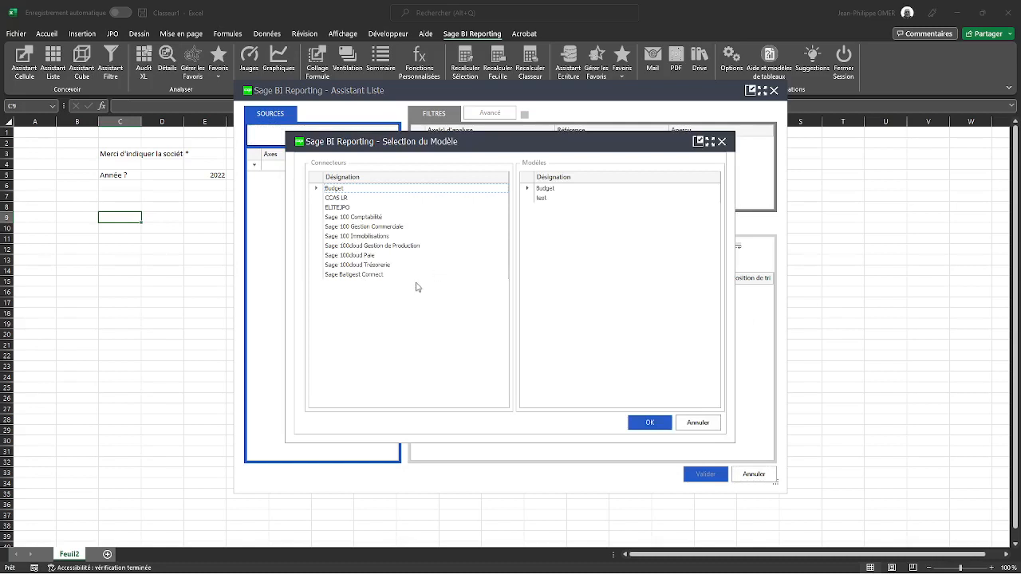
left_click(369, 276)
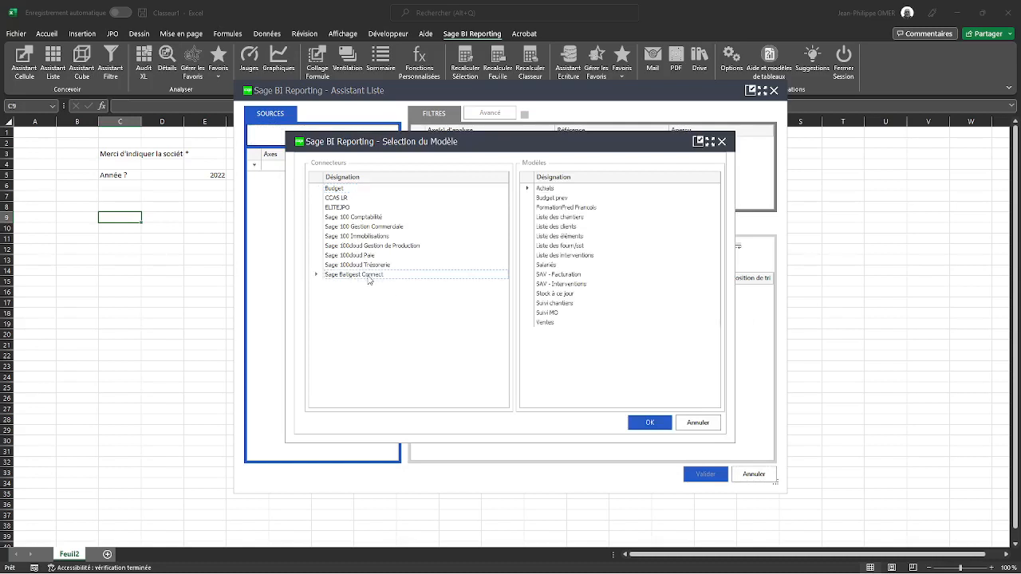
left_click(551, 323)
double_click(546, 323)
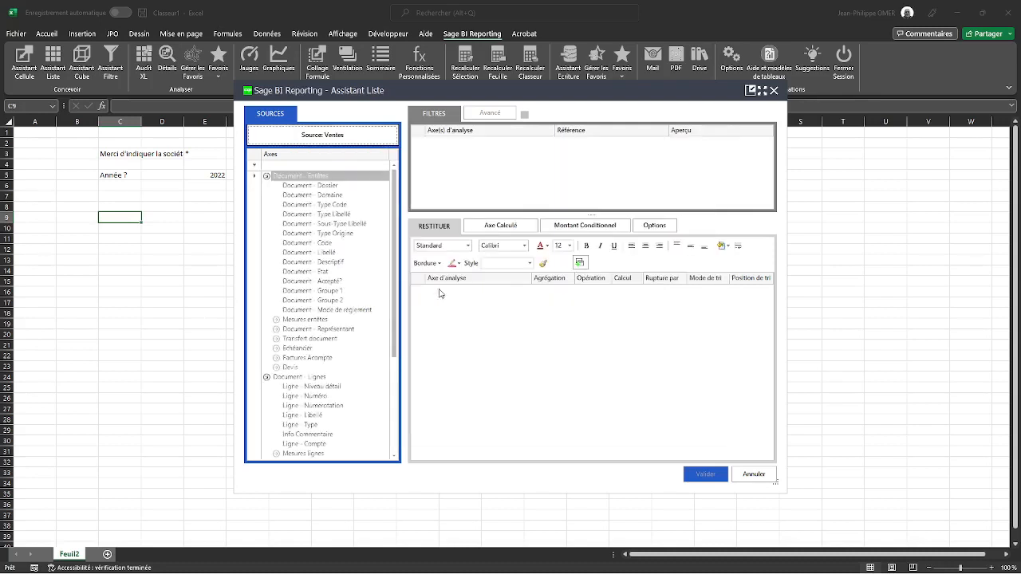
Add Document - Dossier as a list filter and link its reference to cell E3
left_click(316, 187)
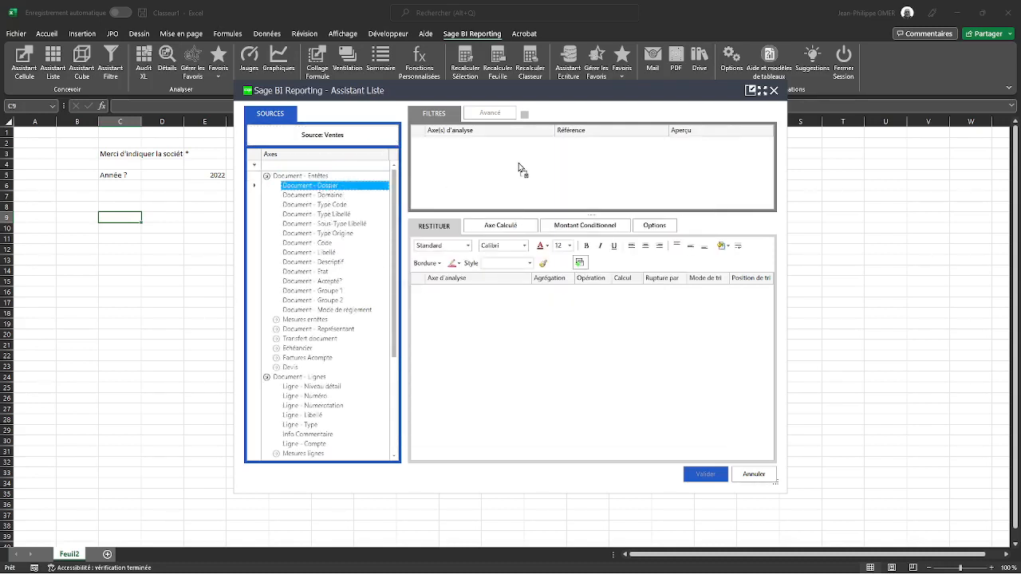
left_click_drag(499, 164, 501, 165)
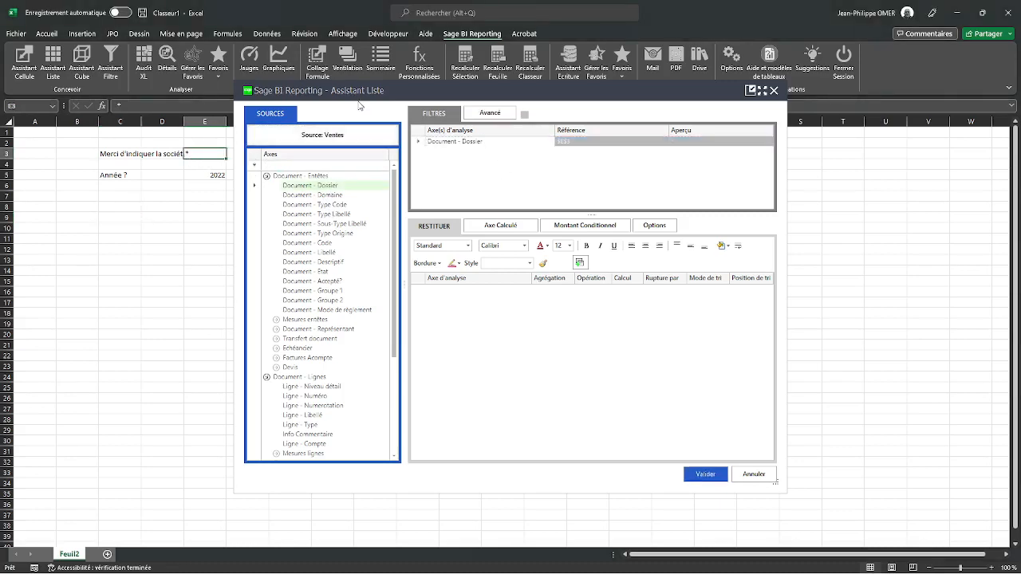
left_click(196, 154)
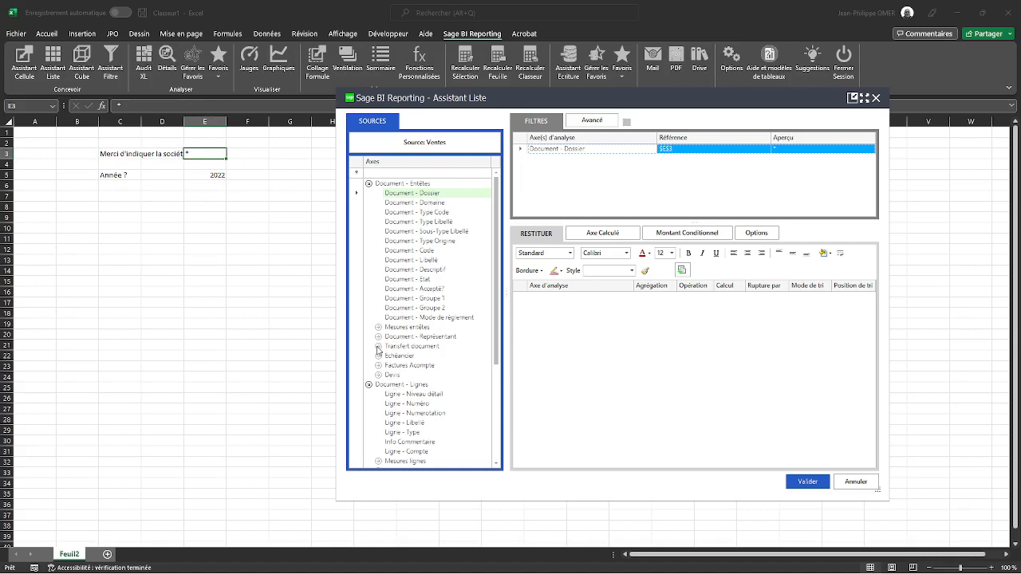
Add Année document as a list filter and link its reference to cell E5
scroll(413, 378, "down", 4)
scroll(413, 380, "down", 1)
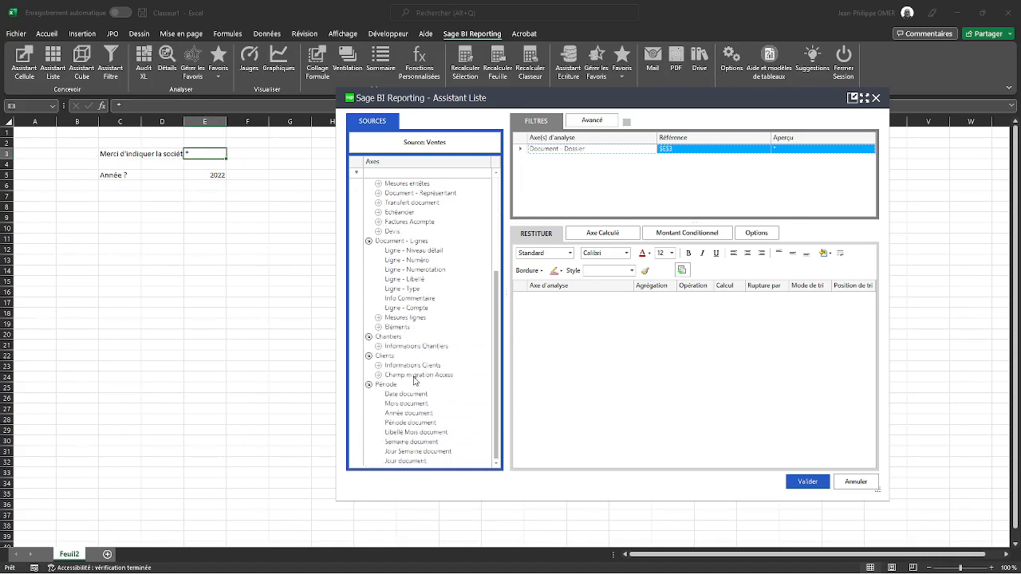
left_click_drag(403, 415, 607, 175)
left_click(216, 177)
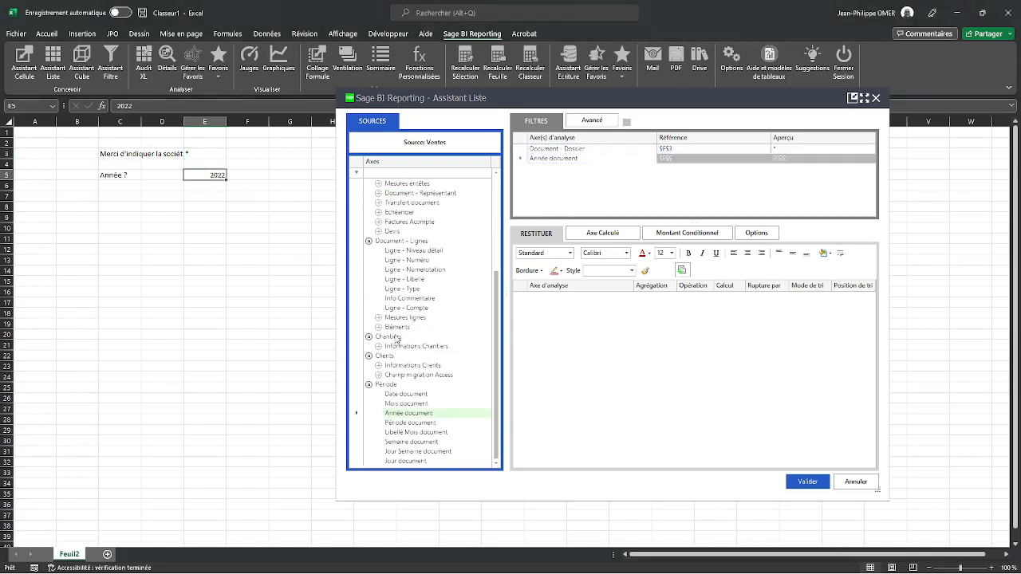
Add Document - Type Libellé as a list filter with the value Facture client
scroll(397, 295, "up", 1)
scroll(396, 293, "up", 4)
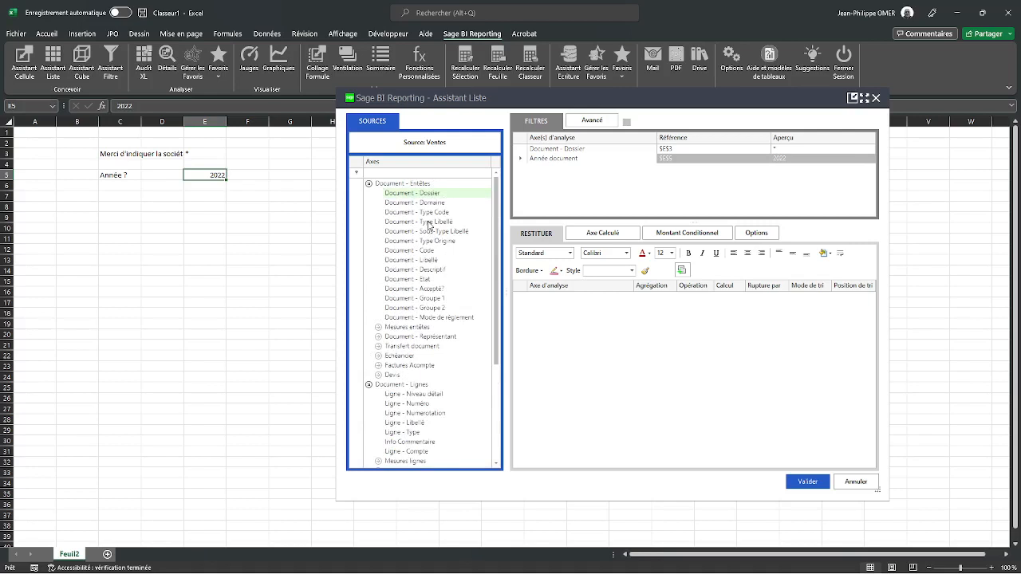
left_click_drag(428, 226, 734, 177)
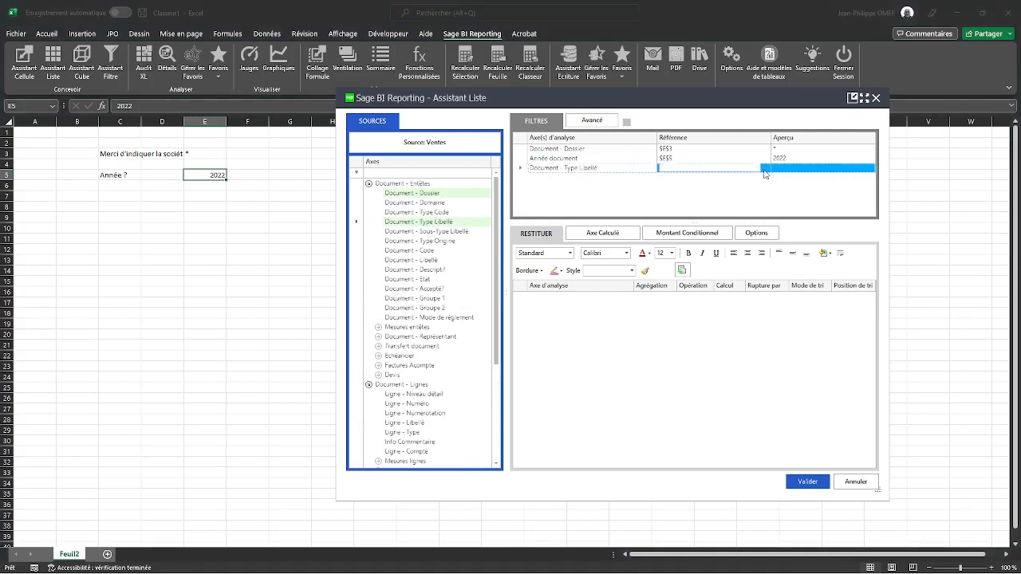
left_click(764, 174)
left_click(357, 217)
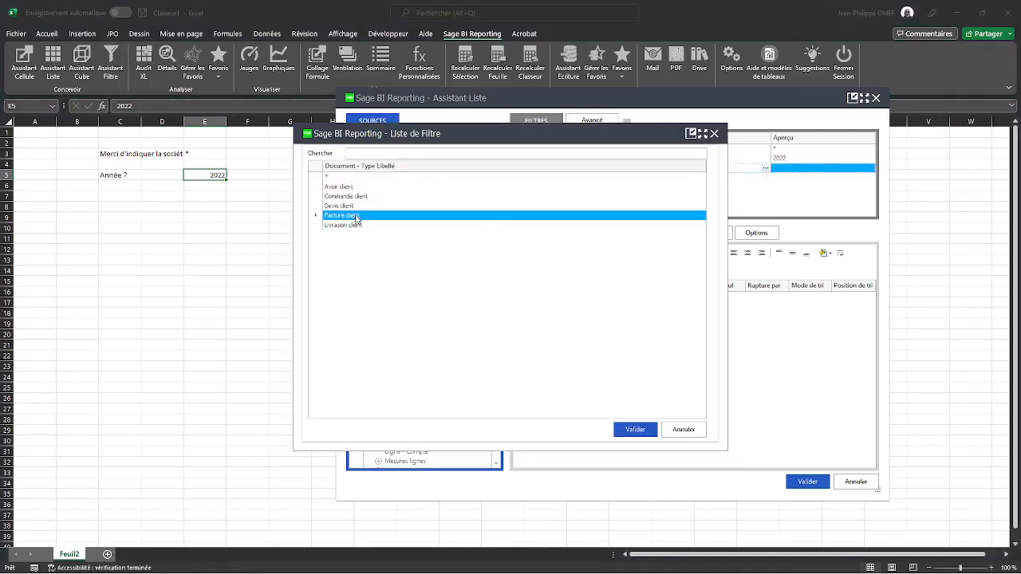
double_click(356, 216)
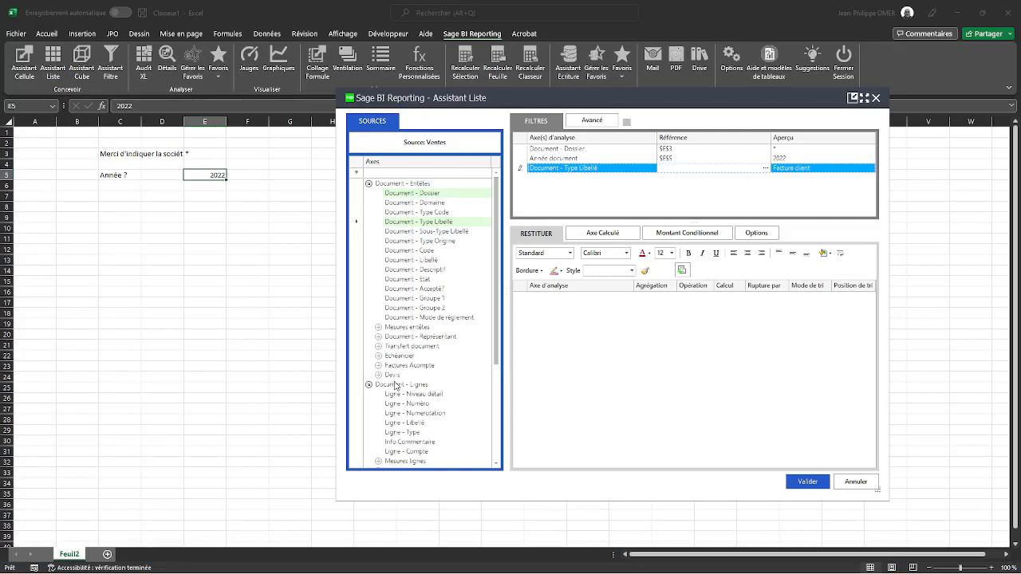
Add the Client - Code and Client - Nom axes from Informations Clients to the list's output columns
scroll(399, 399, "down", 3)
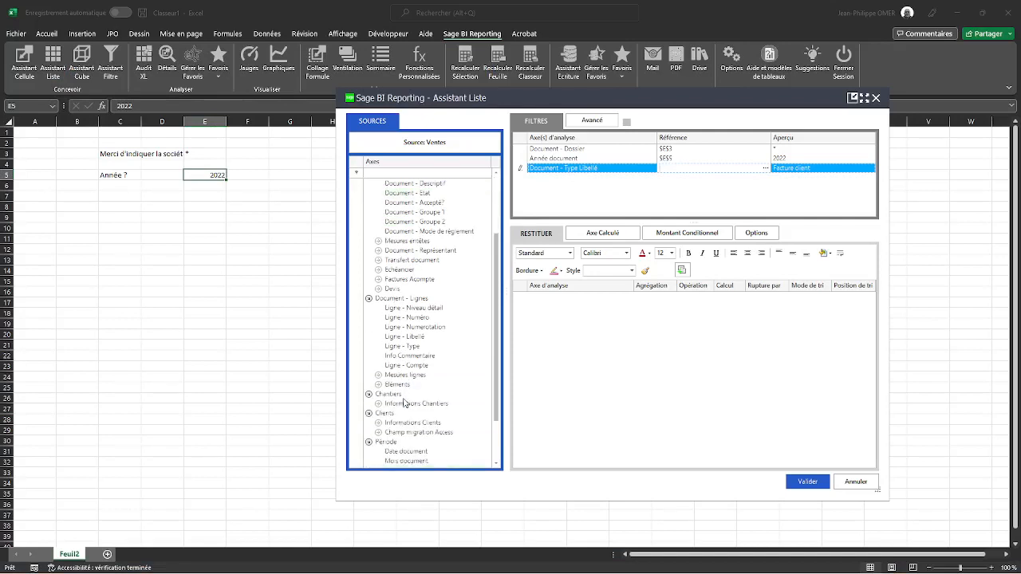
scroll(403, 405, "down", 2)
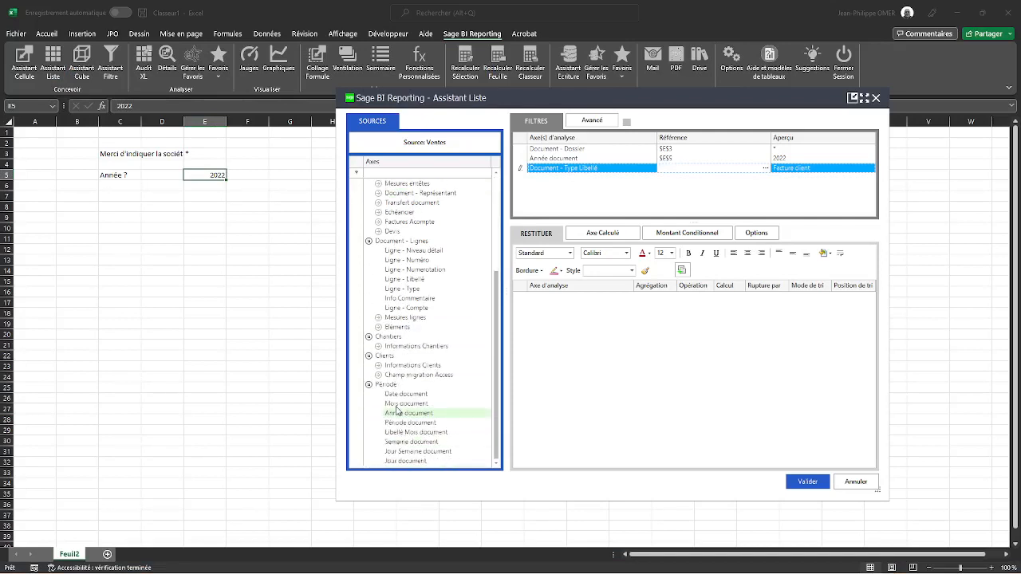
left_click(380, 366)
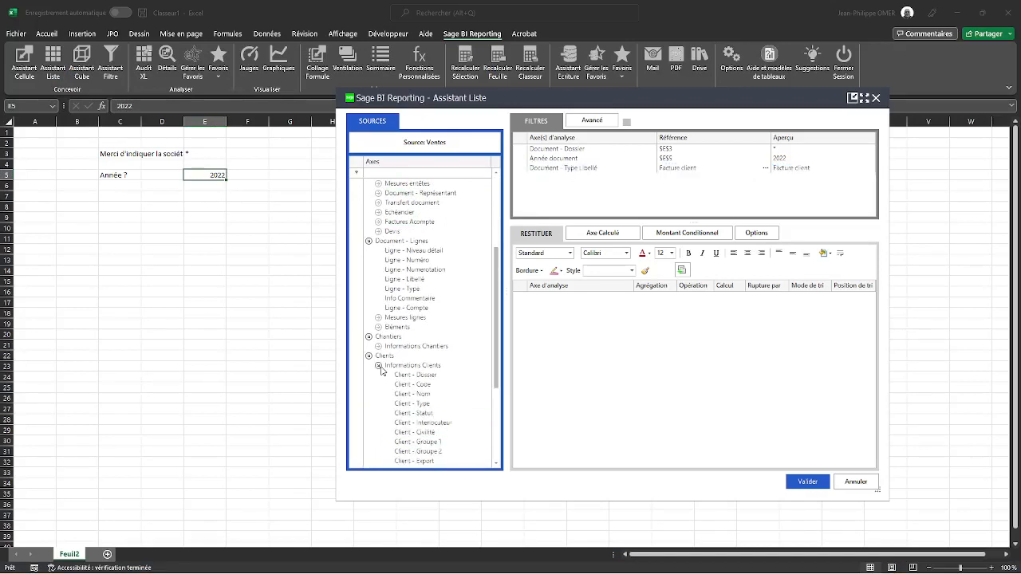
left_click(419, 386)
left_click(414, 395, "ctrl")
left_click_drag(414, 397, 614, 351)
Add the Entêtes - Montant HT Net measure from Mesures entêtes to the list's output columns
scroll(399, 313, "up", 4)
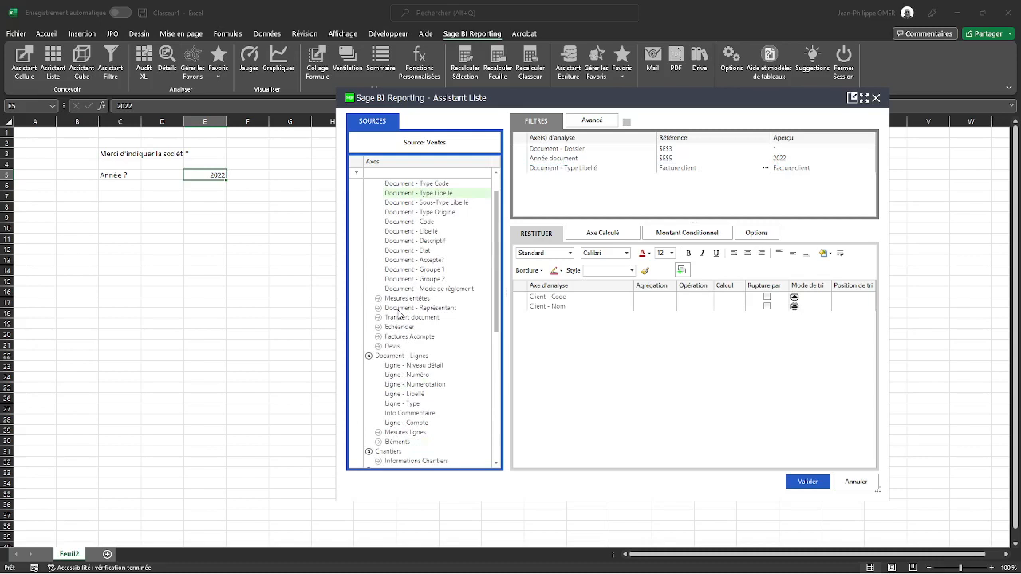
left_click(379, 298)
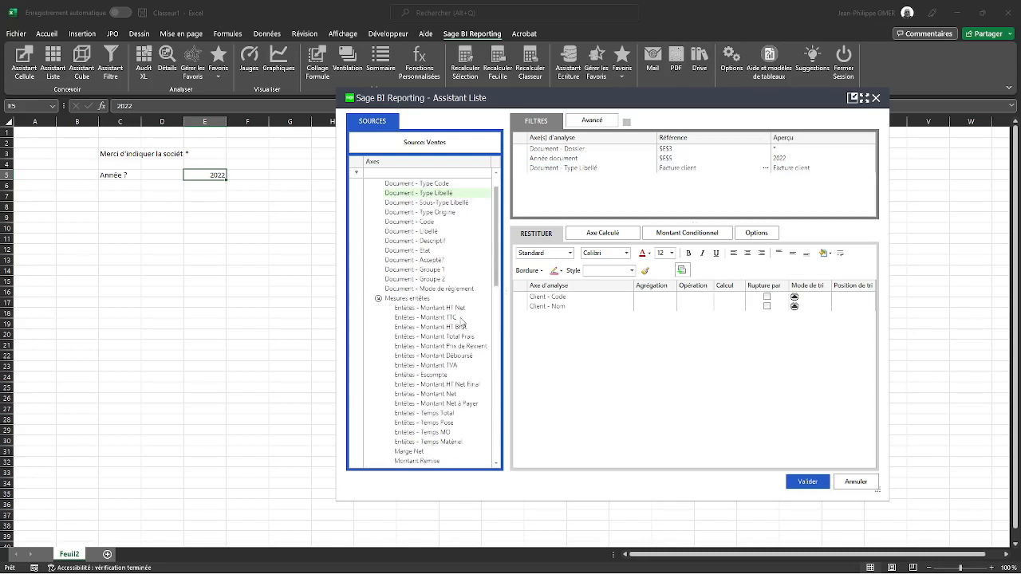
left_click_drag(449, 308, 570, 343)
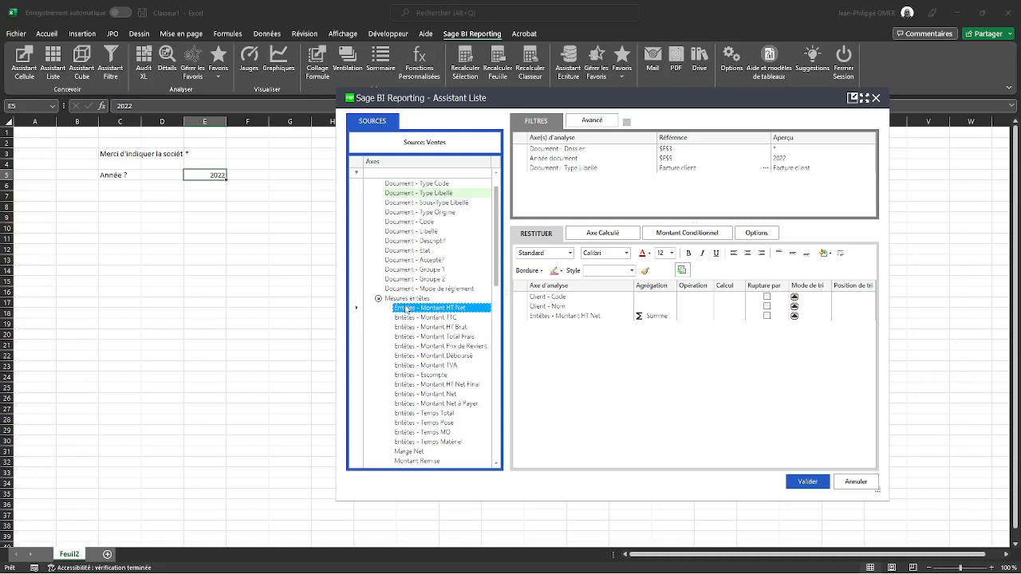
scroll(410, 300, "up", 1)
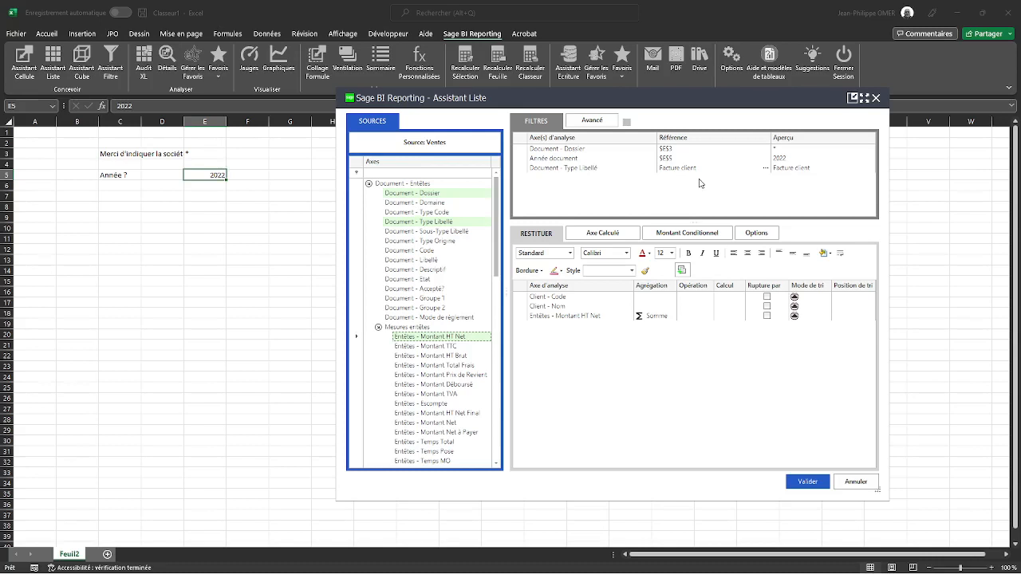
Set the list's format option to Format Office and generate the list in the worksheet
left_click(753, 236)
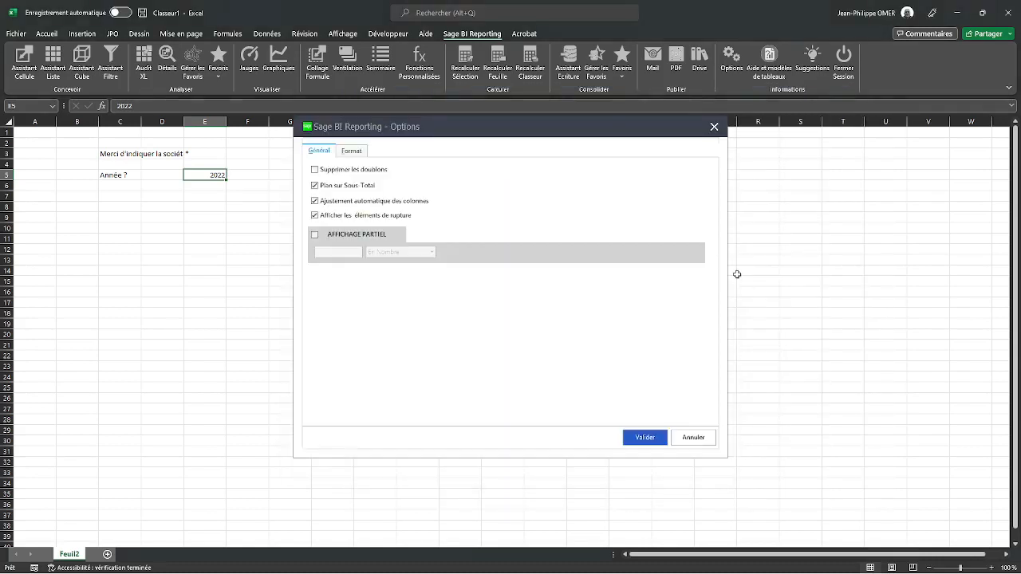
left_click(352, 151)
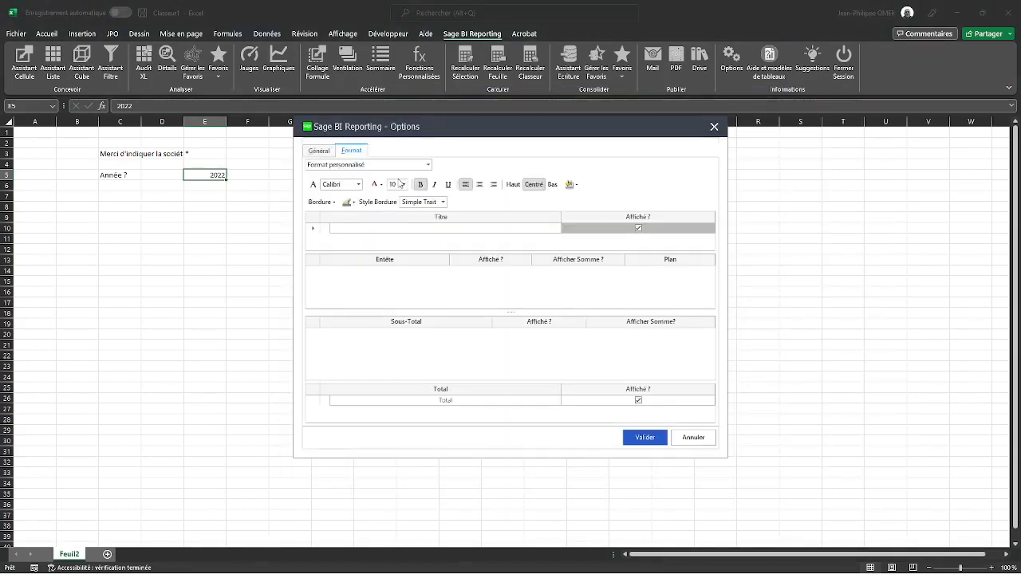
left_click(398, 165)
left_click(387, 189)
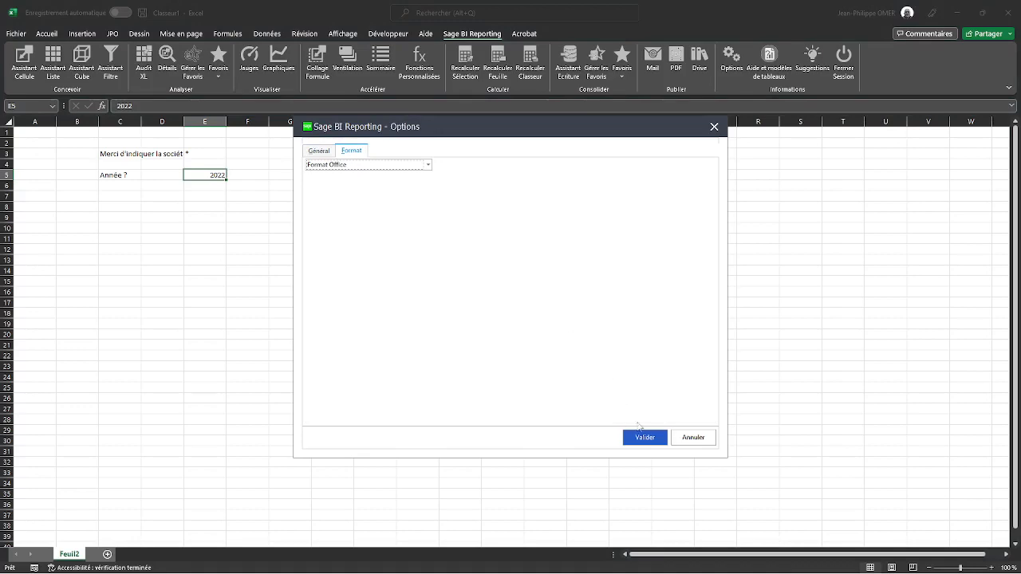
left_click(646, 437)
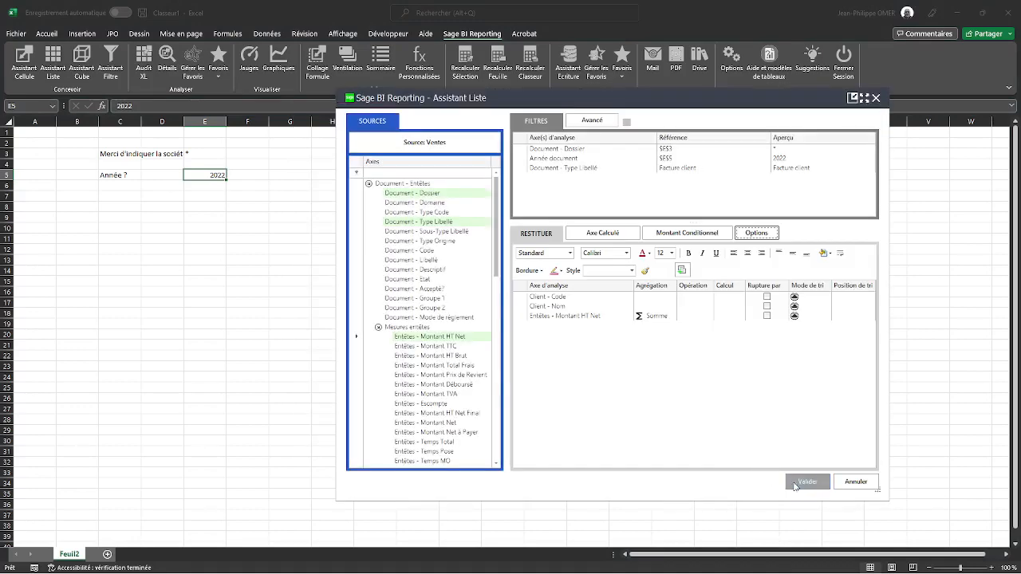
left_click(806, 481)
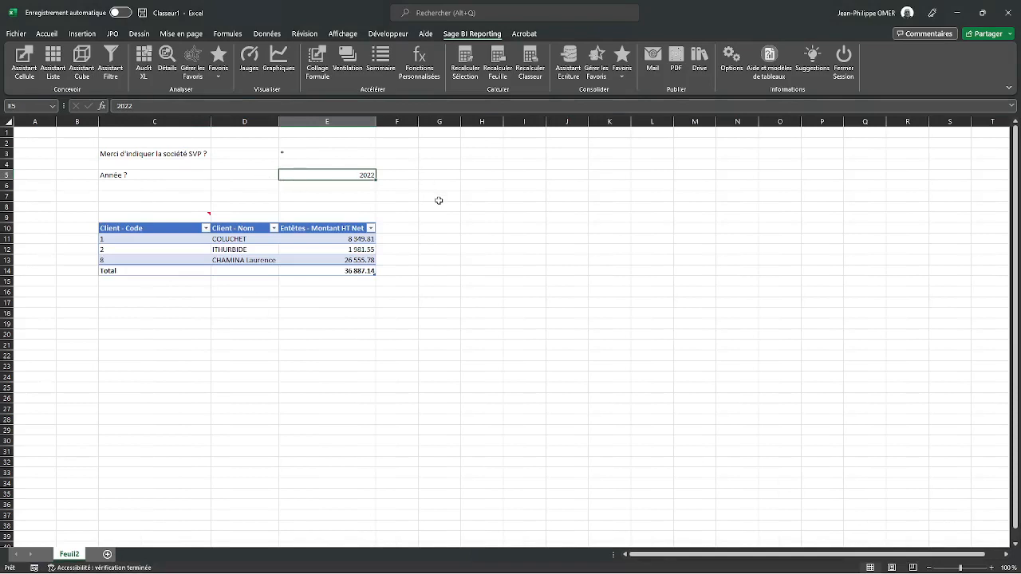
Set the year in cell E5 to 2021 to refresh the client list
type("20")
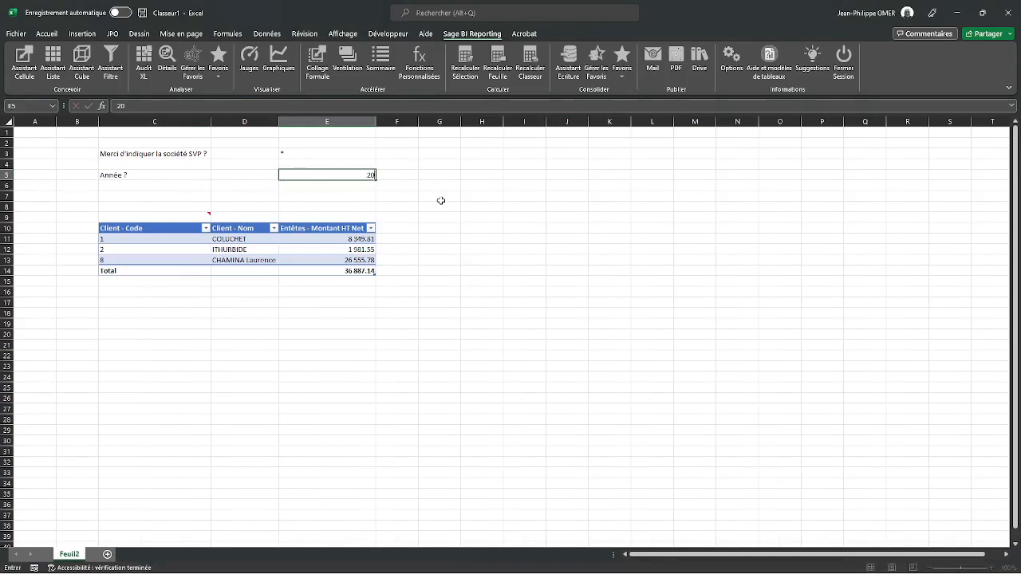
type("21")
key("Return")
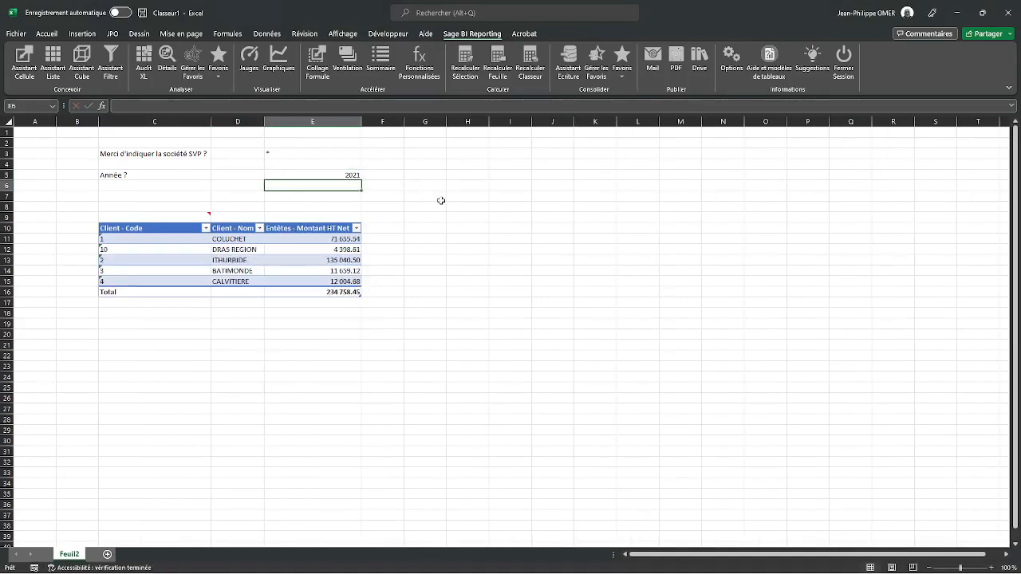
Try the year 2020 in cell E5, and restore it to 2021
key("Up")
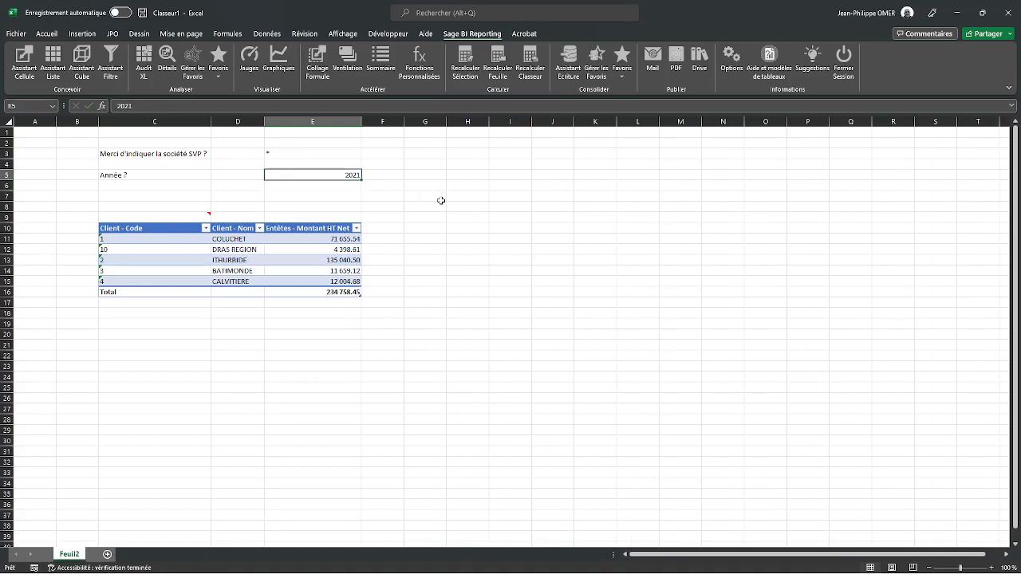
type("2020")
key("Return")
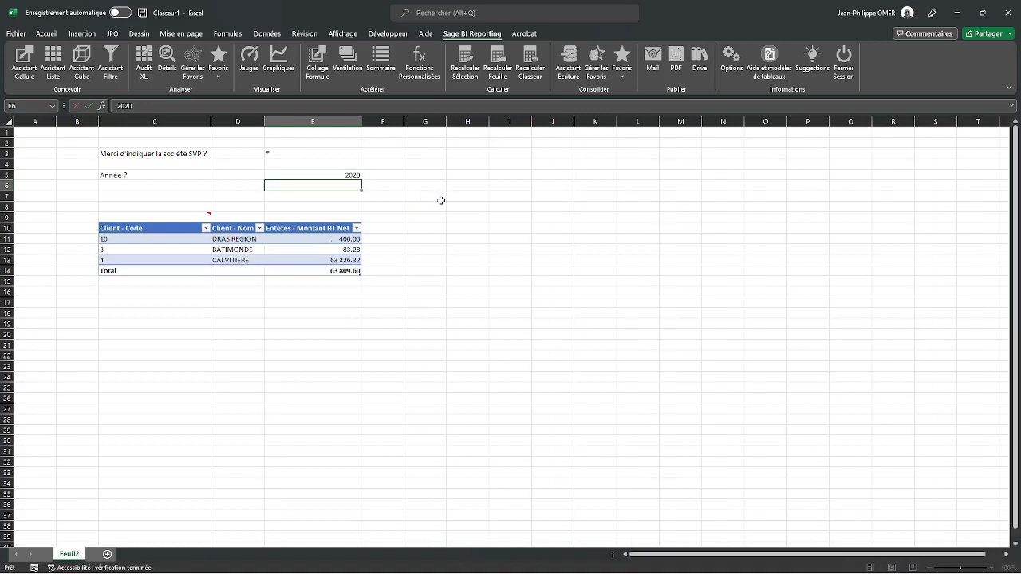
key("Up")
type("2021")
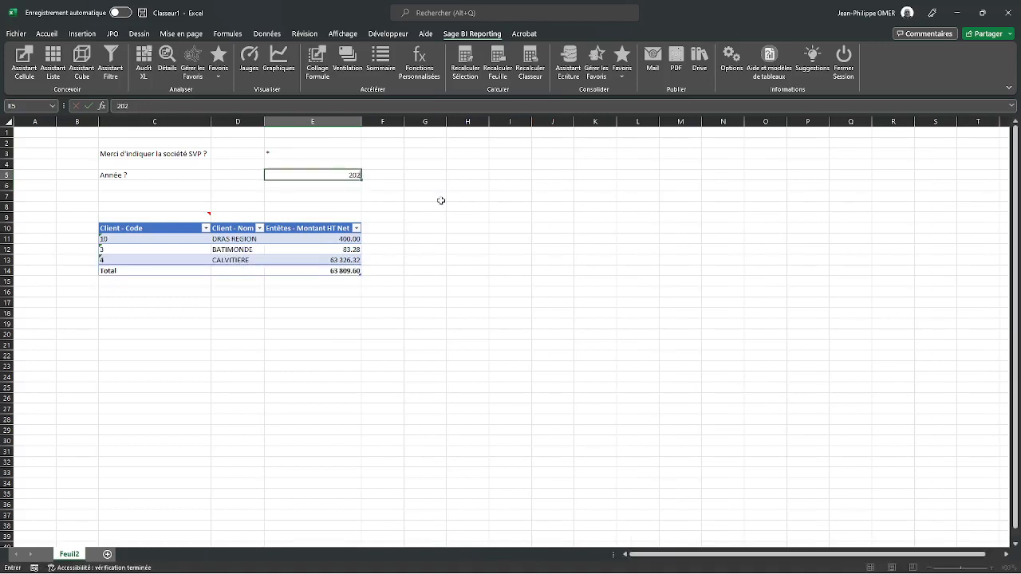
key("Return")
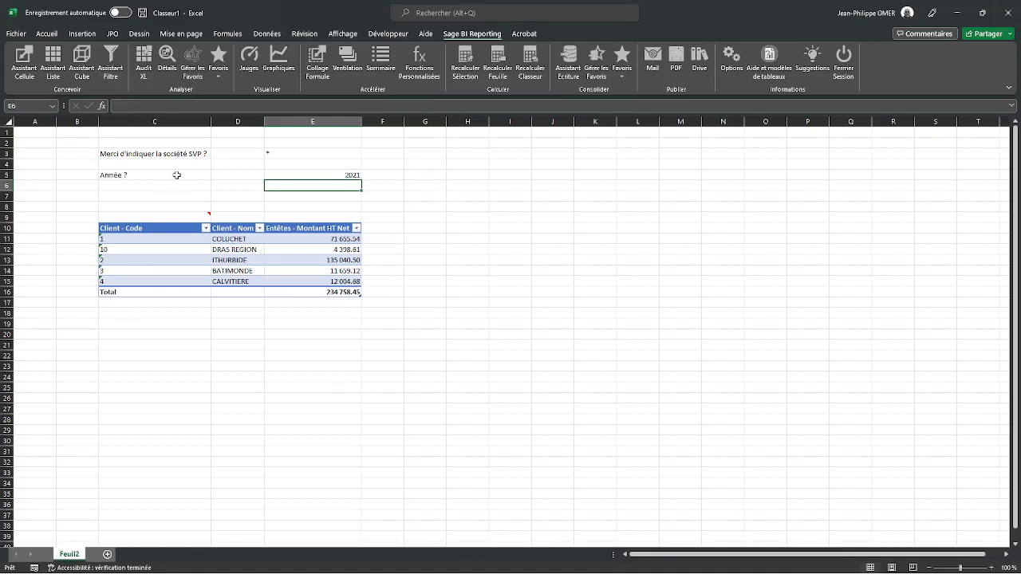
Check the company choices in the Document - Dossier filter list for cell E3, keeping the * value
left_click(285, 154)
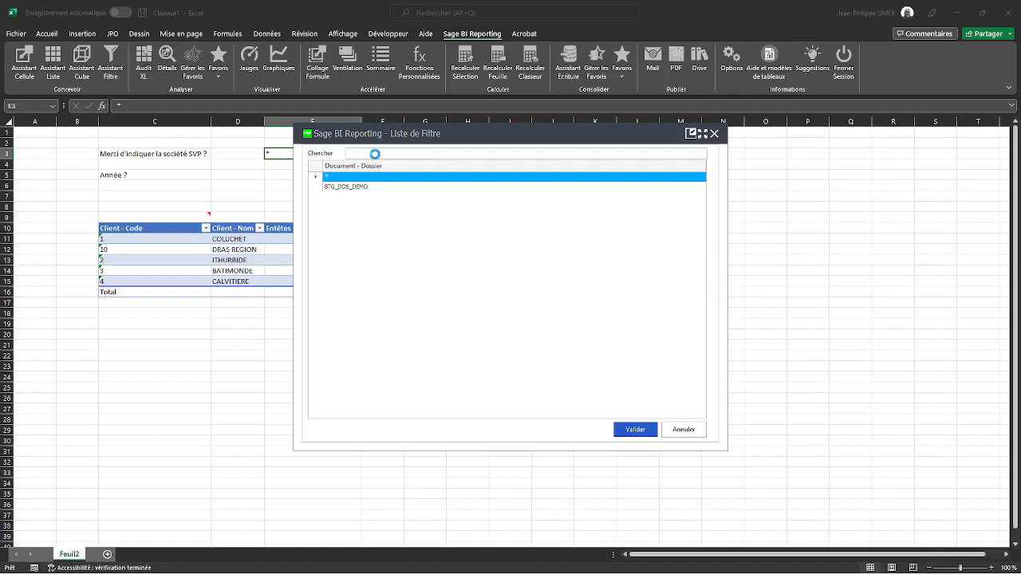
key("Return")
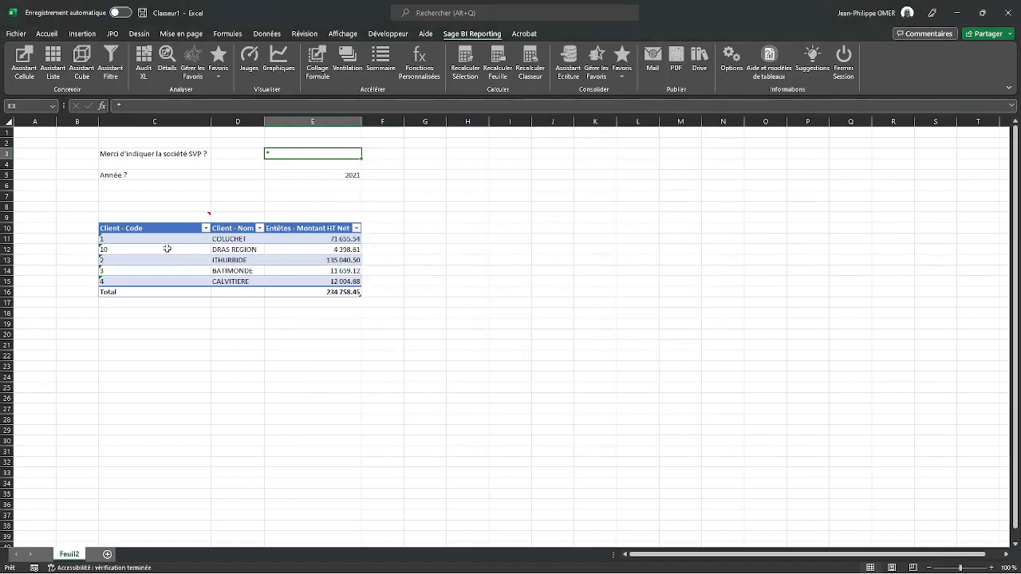
Add a calculated column in F11 dividing each client's Entêtes - Montant HT Net by the table's total net amount
mouse_move(176, 220)
left_click(383, 240)
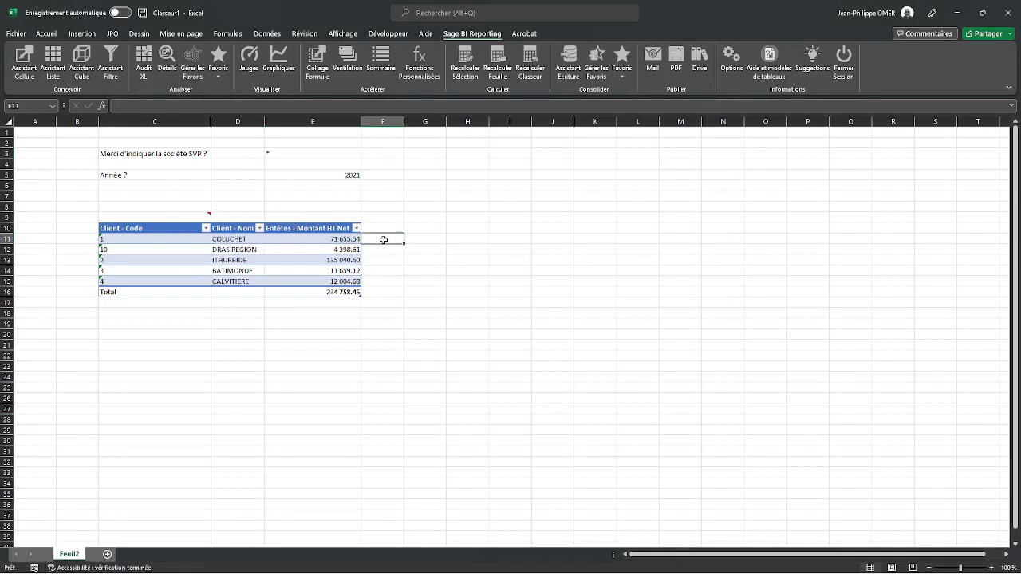
type("=")
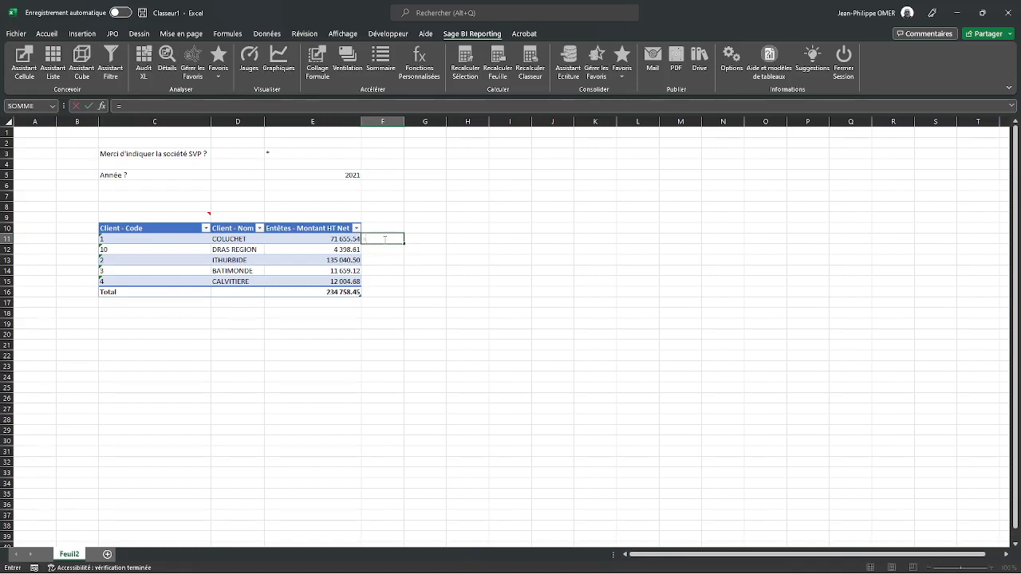
key("Left")
type("/")
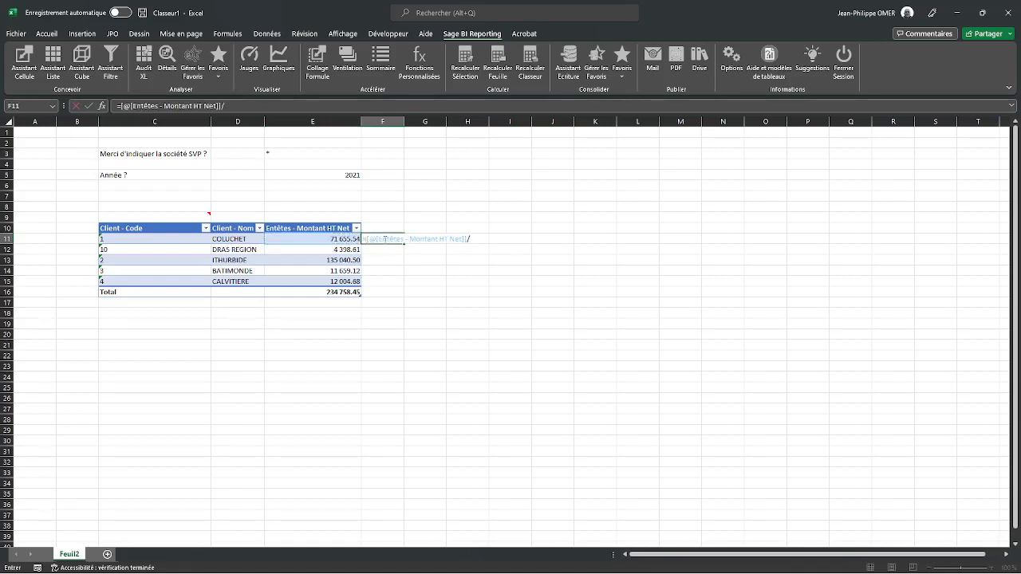
left_click(338, 293)
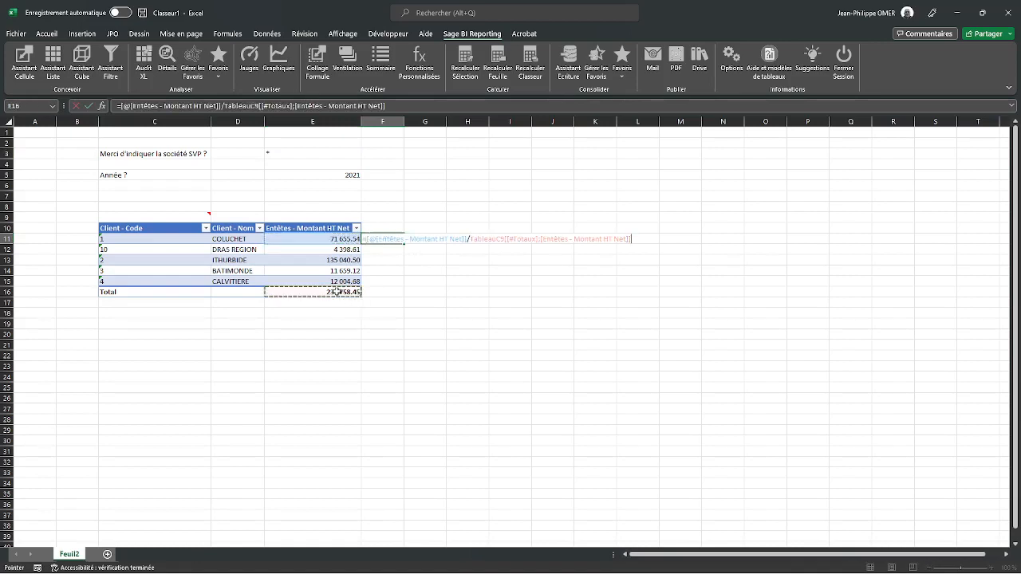
key("Return")
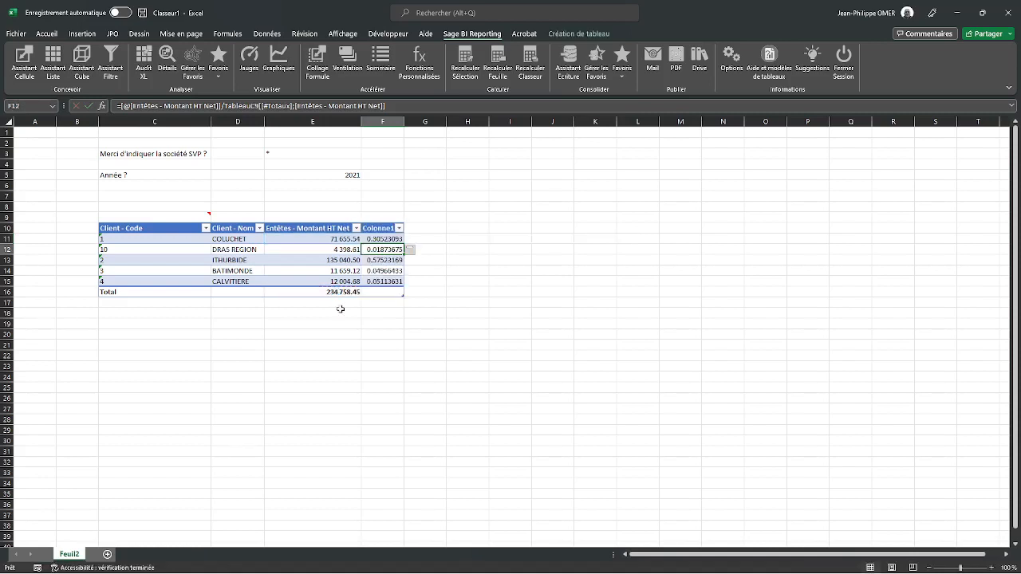
Rename the calculated column's header in F10 as %
left_click(371, 224)
left_click(370, 227)
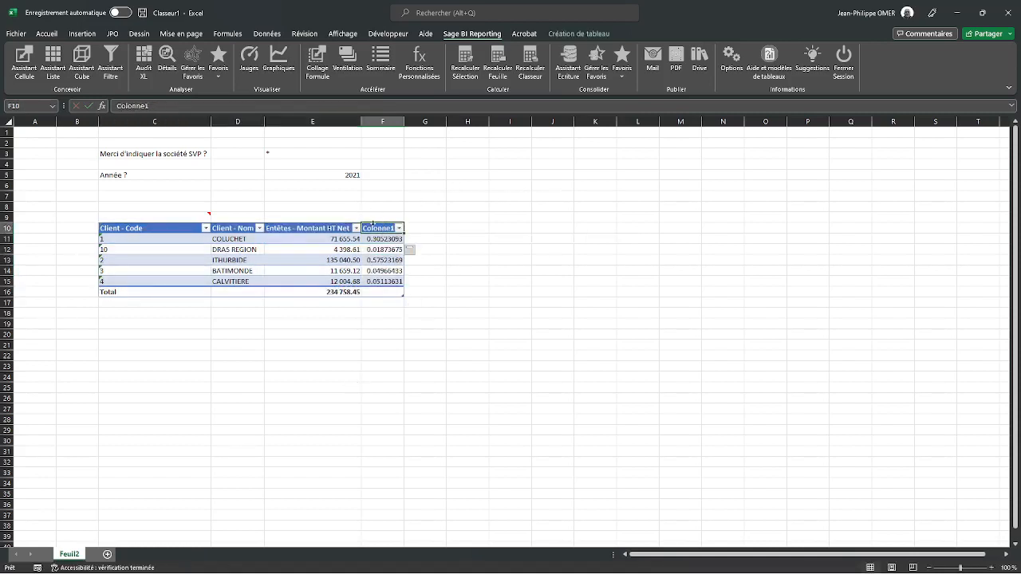
type("%")
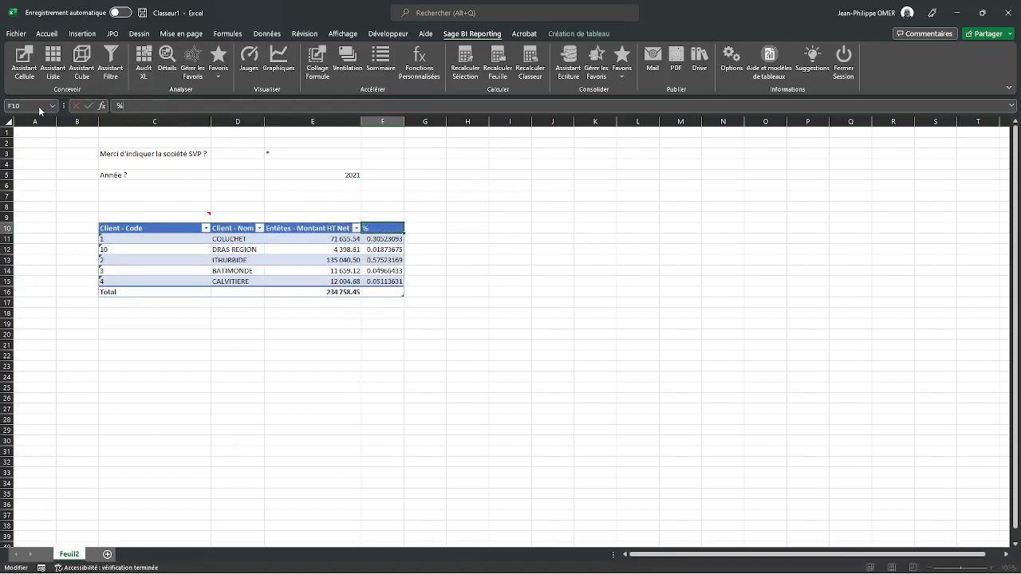
key("Return")
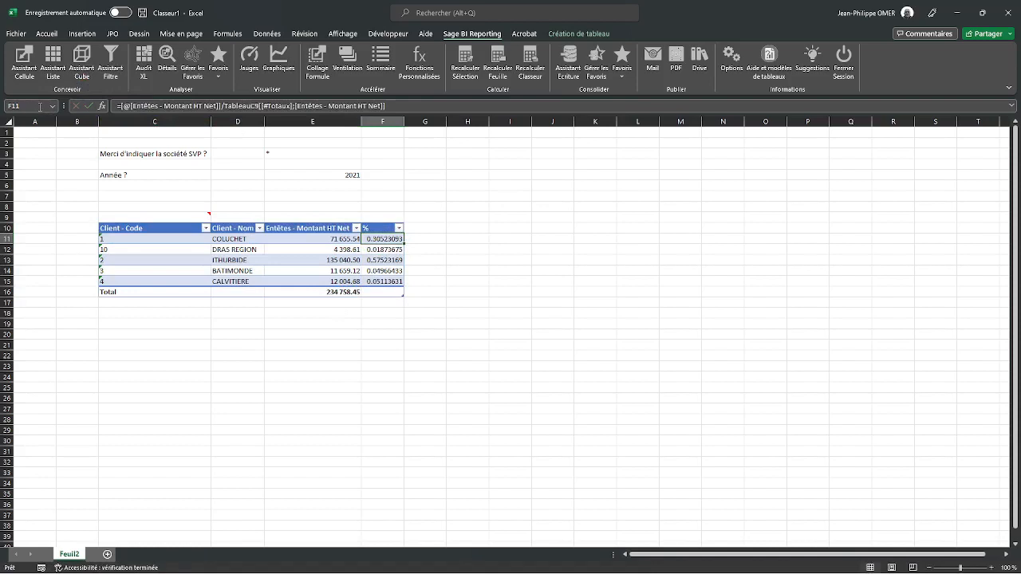
Format the % column values in F11:F15 as percentages and centre them
left_click(375, 223)
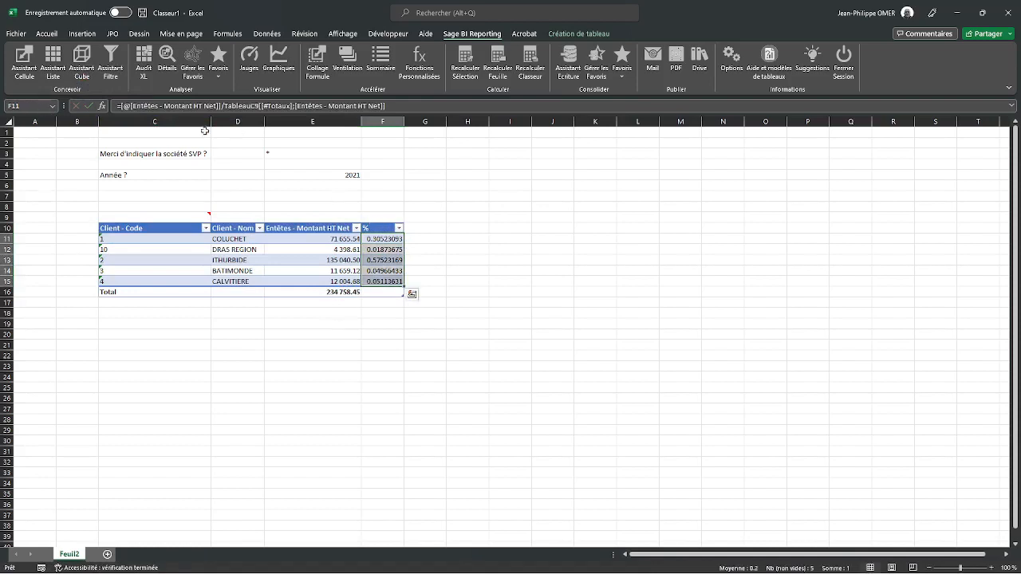
left_click(55, 36)
left_click(453, 71)
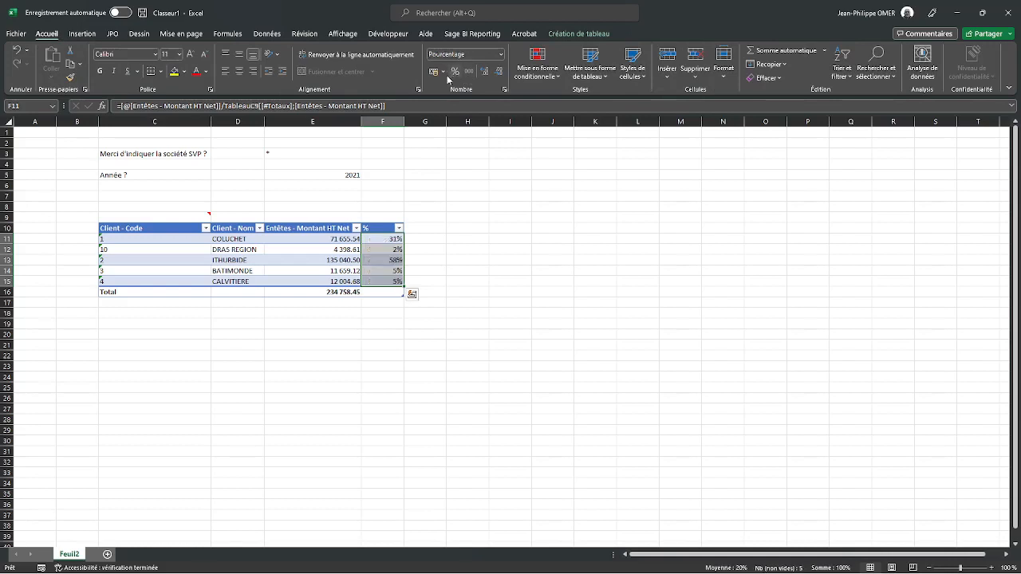
left_click(454, 280)
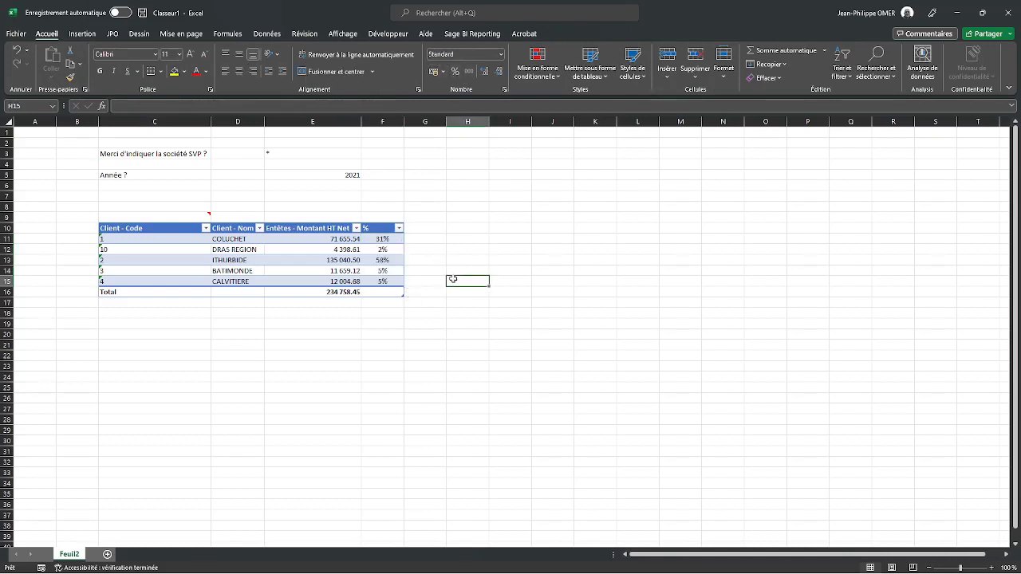
Examine the total functions offered for the % column and the filter options of the Client - Code and Client - Nom columns
left_click(391, 292)
left_click(410, 293)
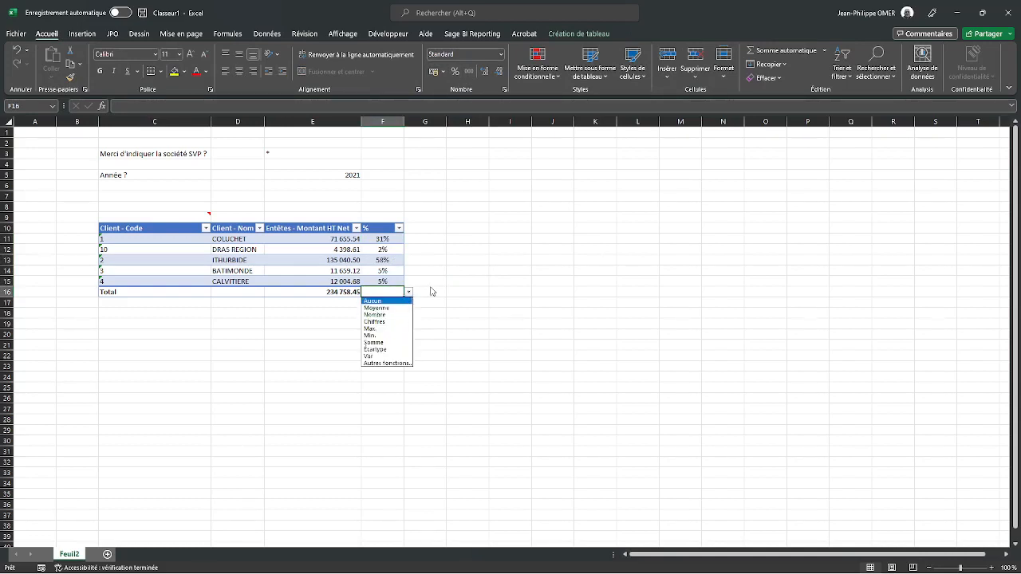
key("Escape")
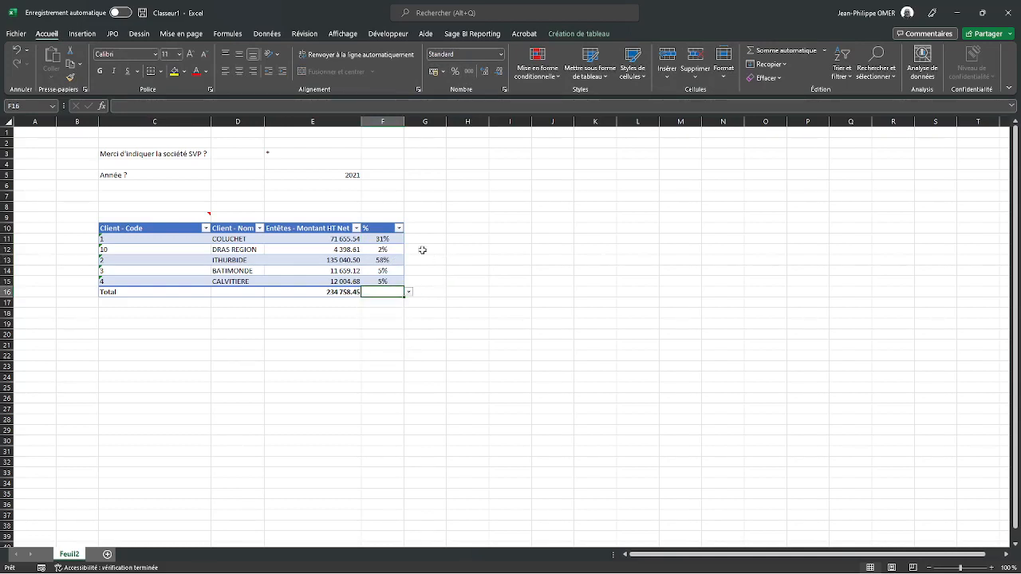
left_click(205, 229)
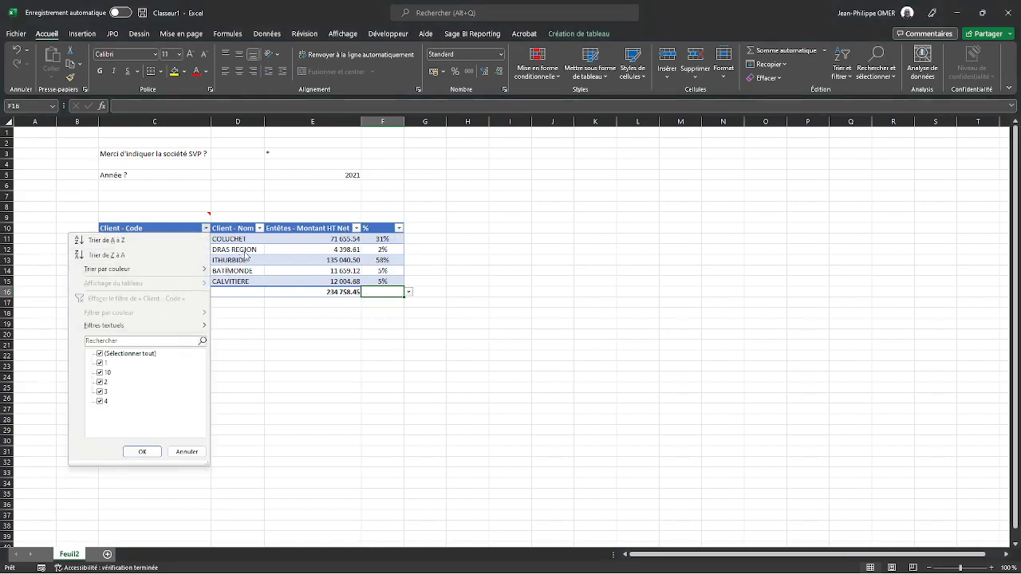
left_click(259, 236)
left_click(259, 228)
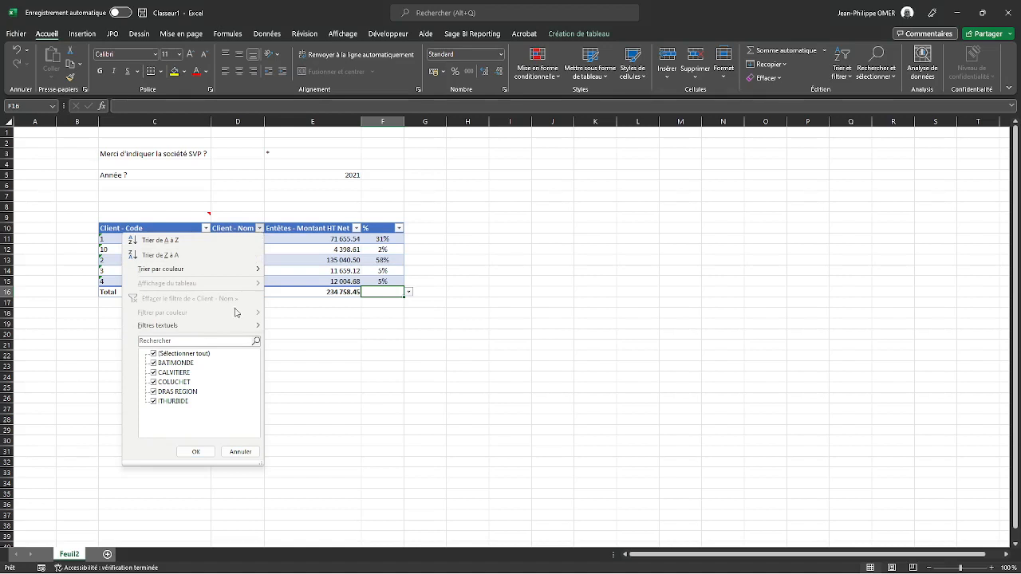
key("Escape")
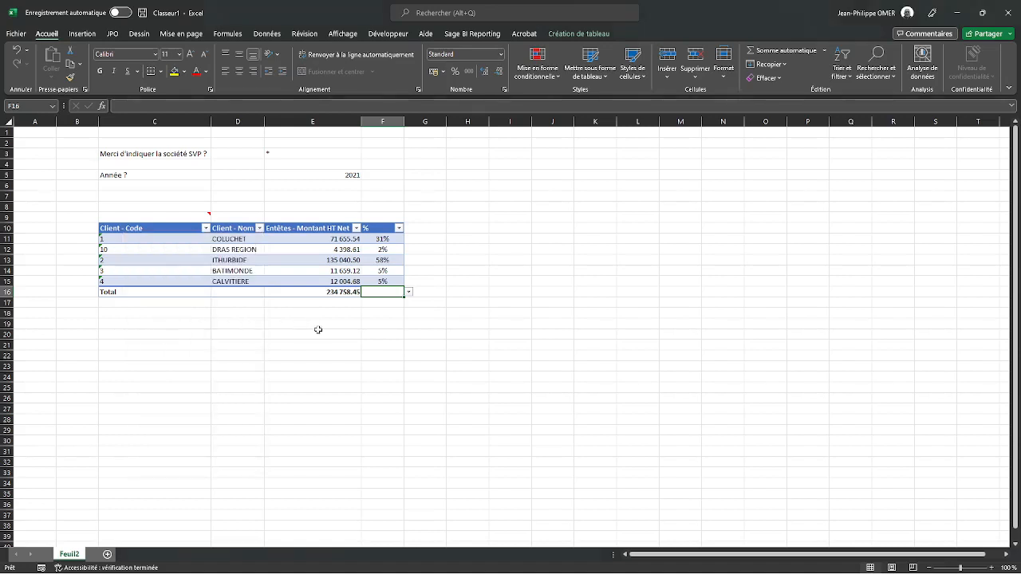
Apply red gradient data bars as conditional formatting to the Entêtes - Montant HT Net values in E11:E15
left_click(314, 223)
left_click(538, 63)
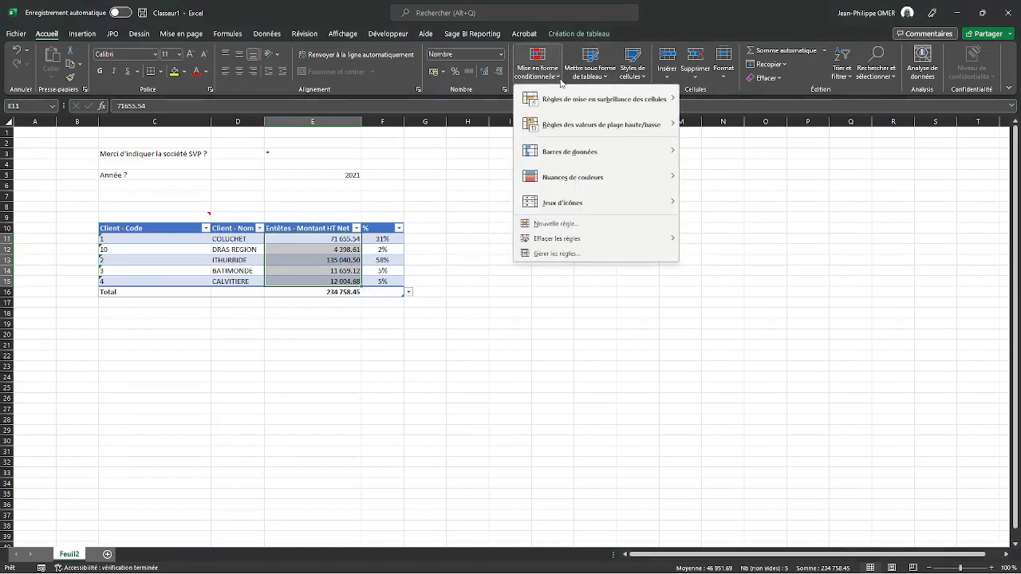
mouse_move(577, 177)
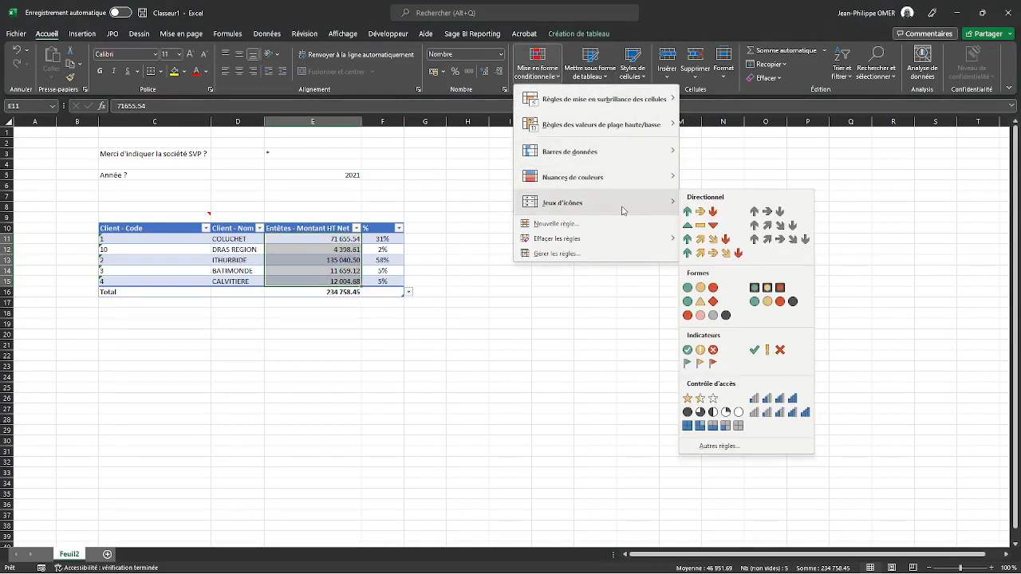
mouse_move(656, 152)
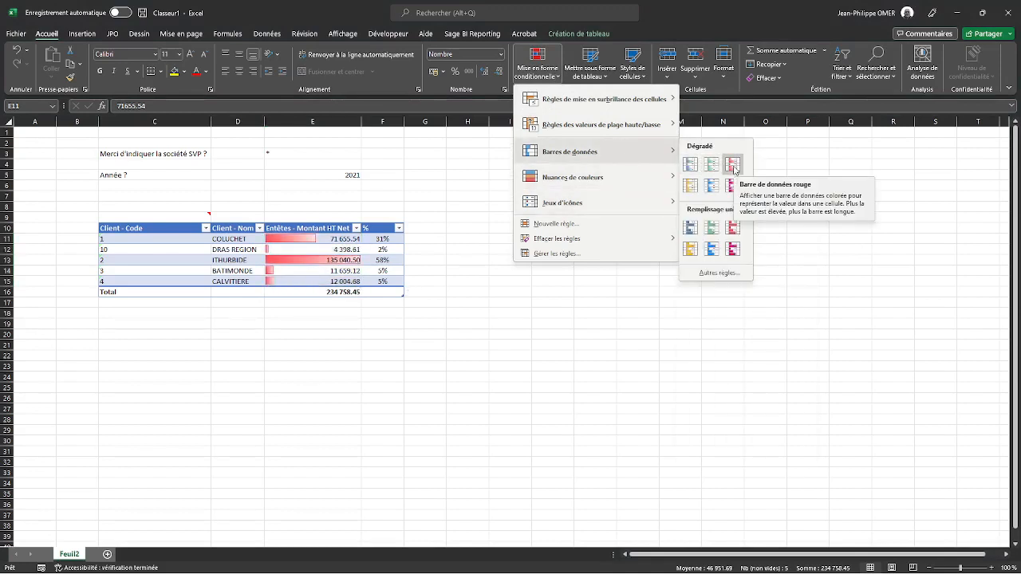
left_click(733, 166)
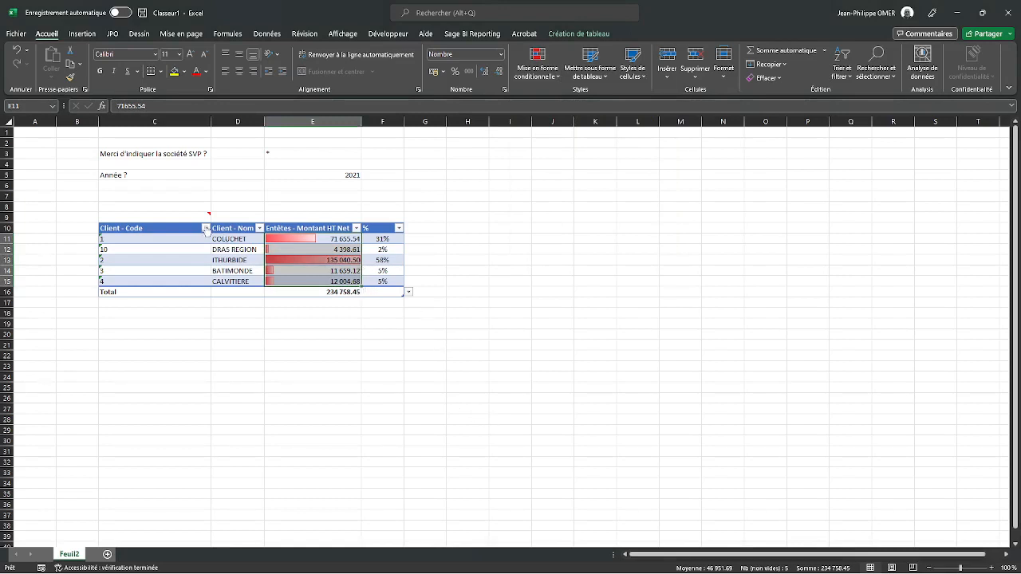
left_click(303, 202)
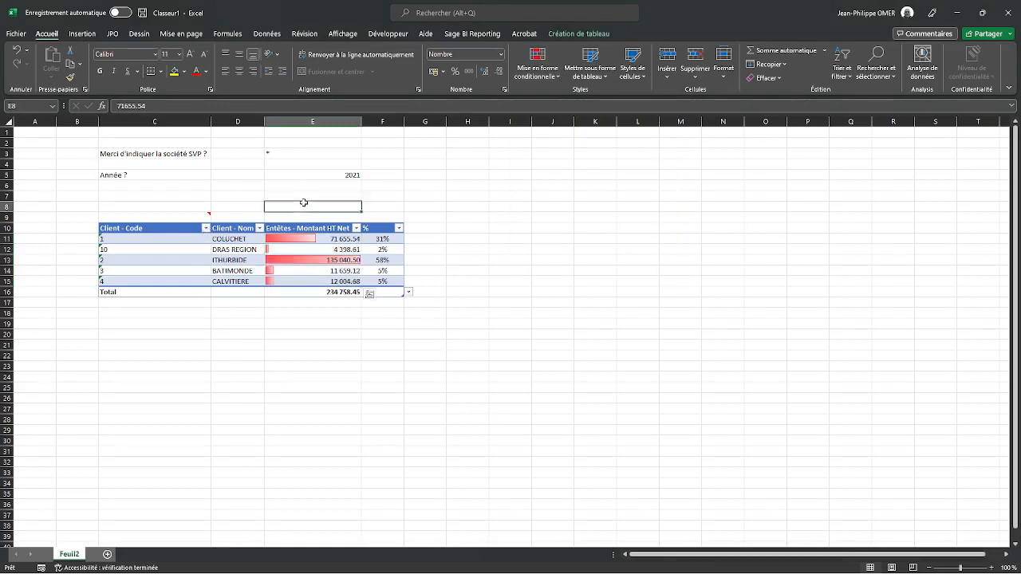
Sort the Sage list in C9 by Entêtes - Montant HT Net in descending order, and widen the % column
left_click(141, 215)
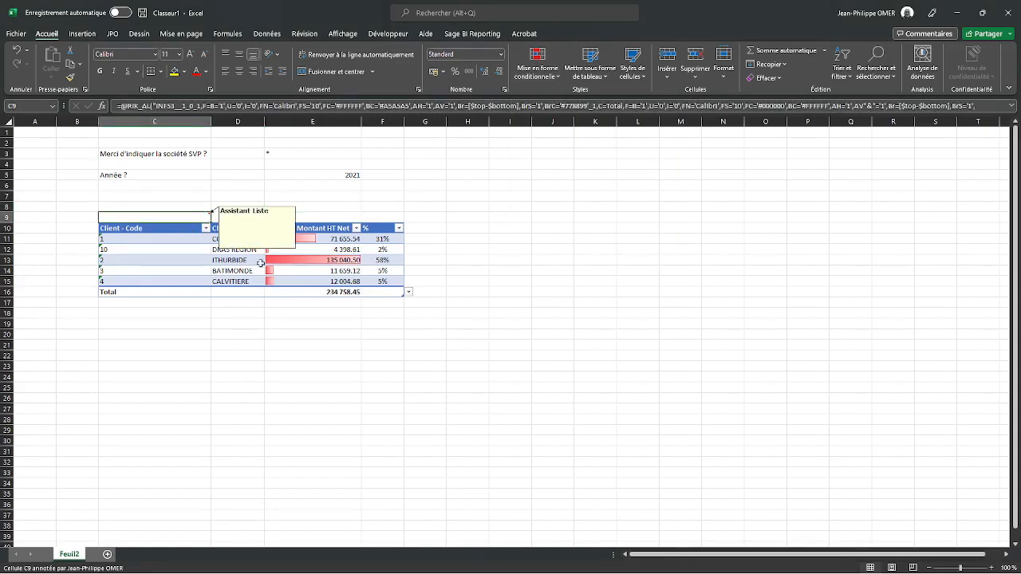
double_click(209, 215)
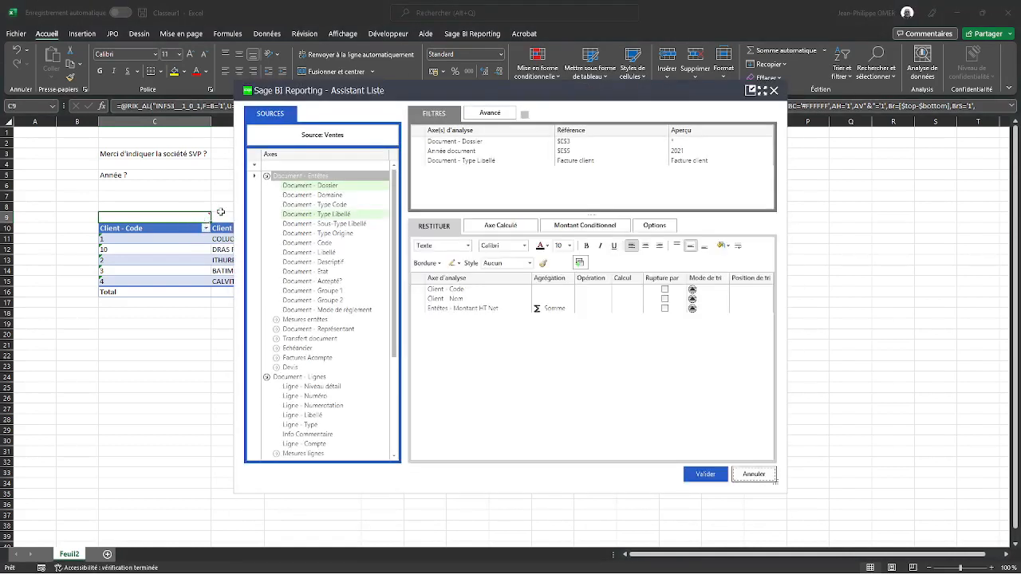
left_click(729, 311)
left_click(723, 312)
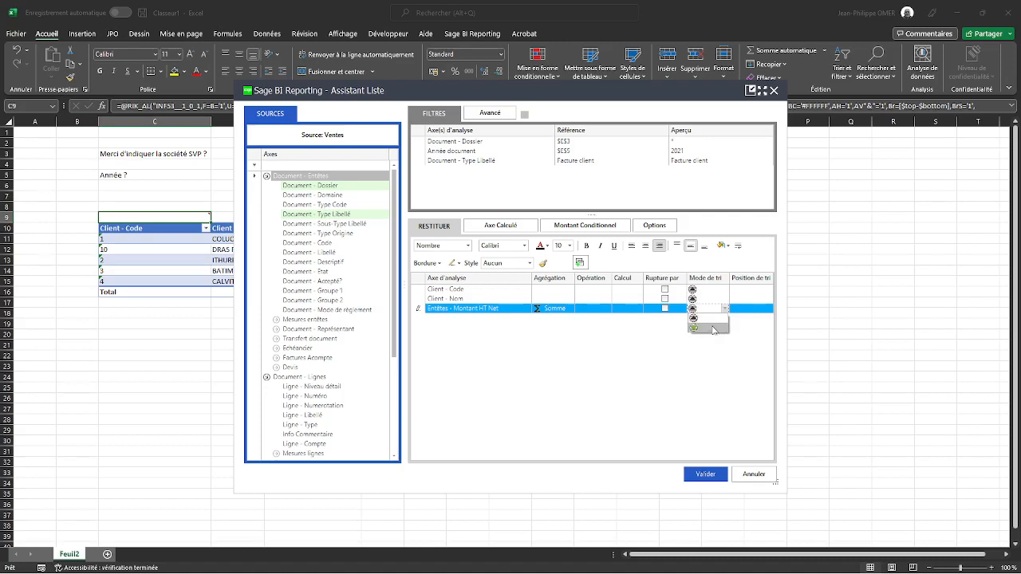
left_click(712, 327)
left_click(768, 311)
left_click(770, 311)
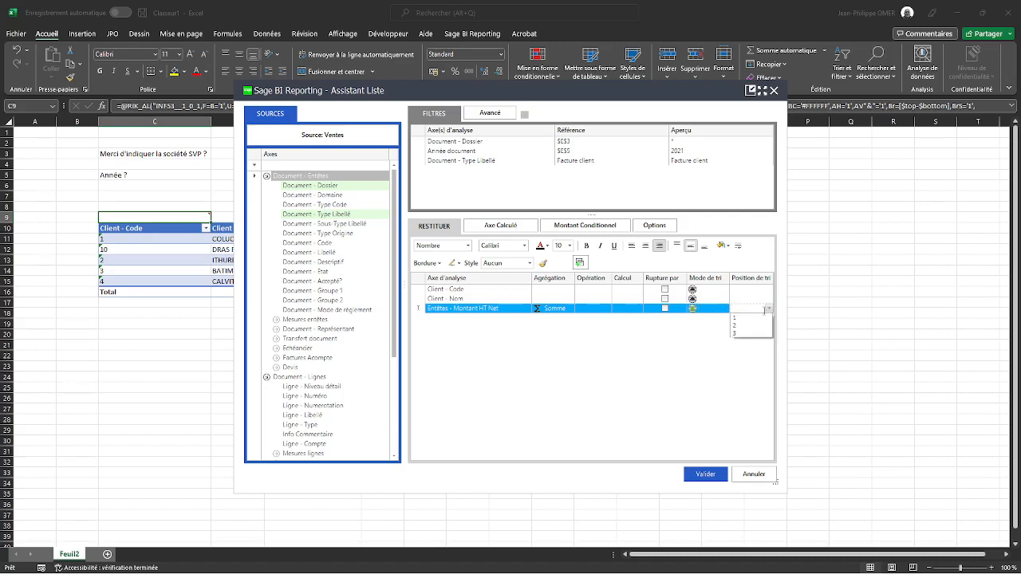
left_click(754, 330)
left_click(724, 476)
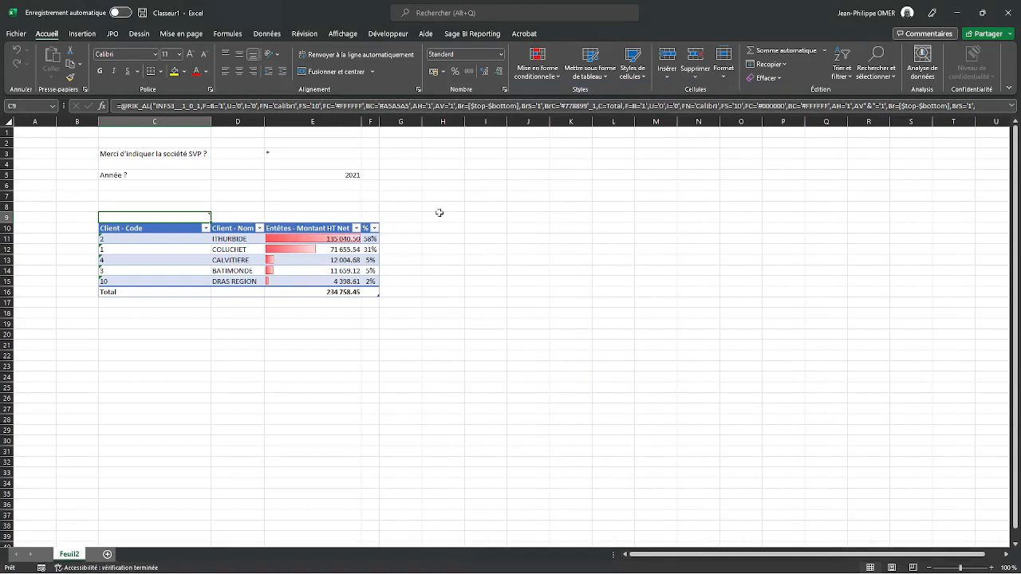
double_click(379, 122)
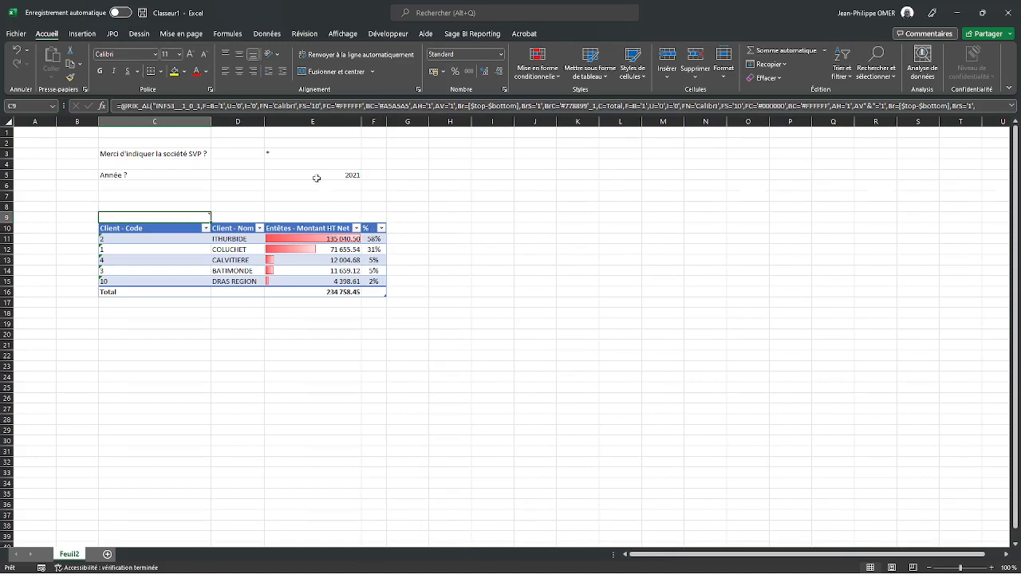
Build a detail query for the amount in E12 with Document - Code and Date document as rows, and run and save it
left_click(321, 250)
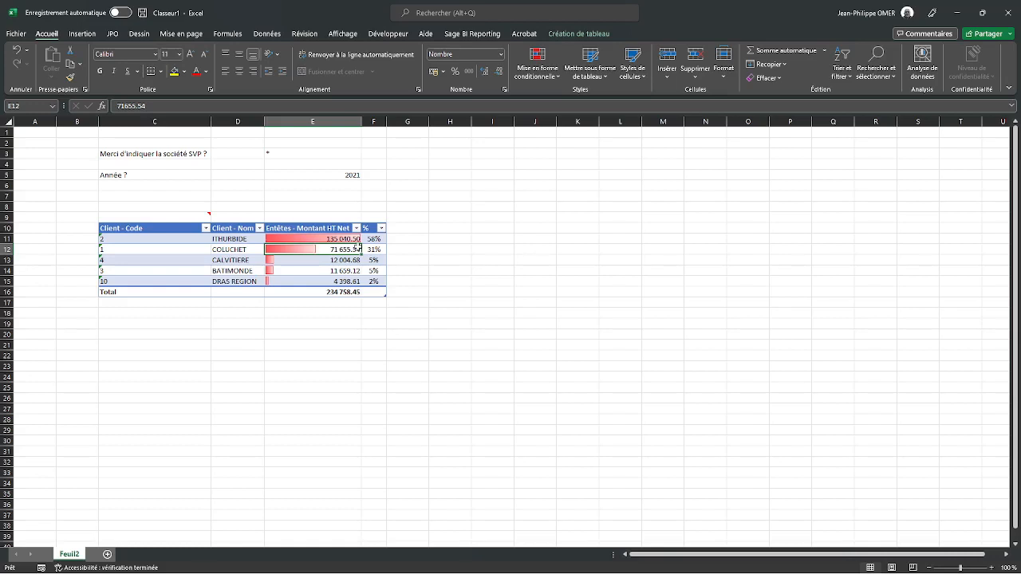
left_click(460, 39)
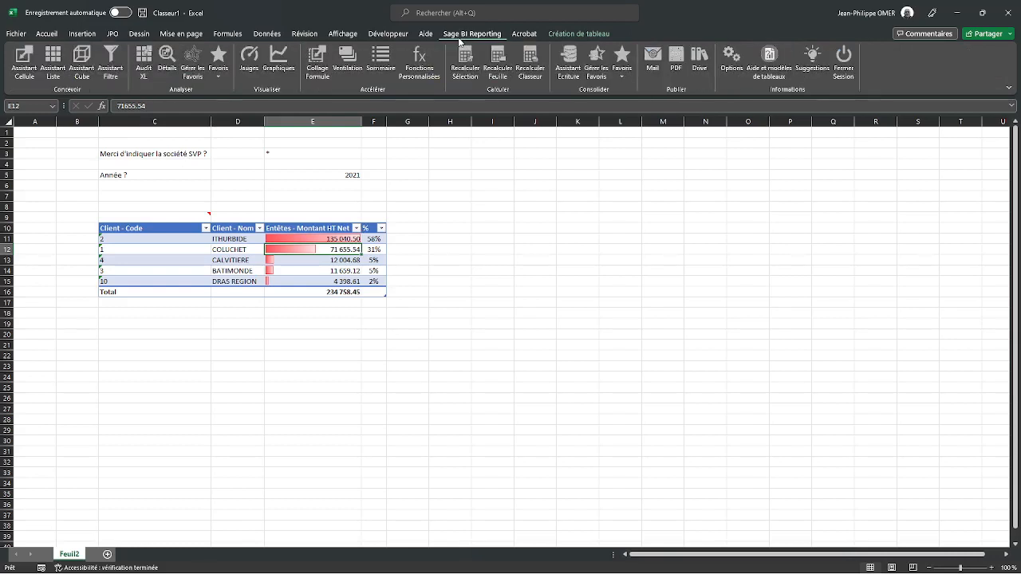
left_click(164, 68)
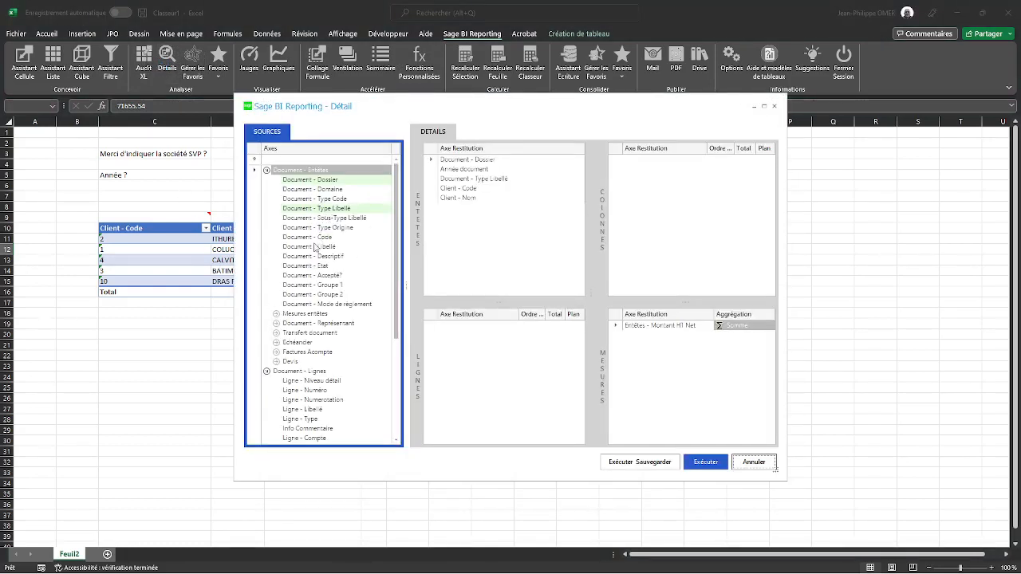
left_click_drag(313, 238, 489, 366)
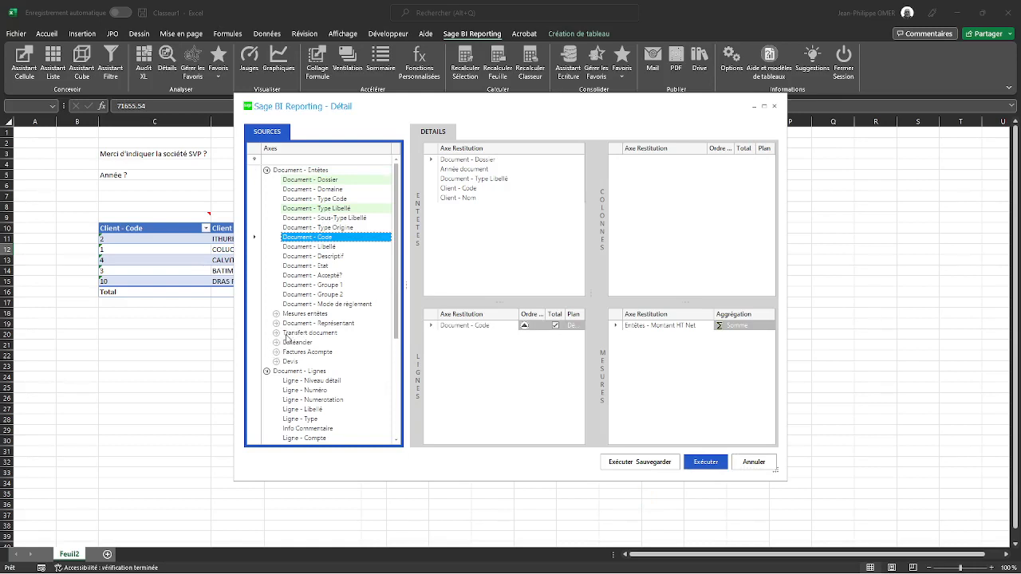
scroll(287, 338, "down", 5)
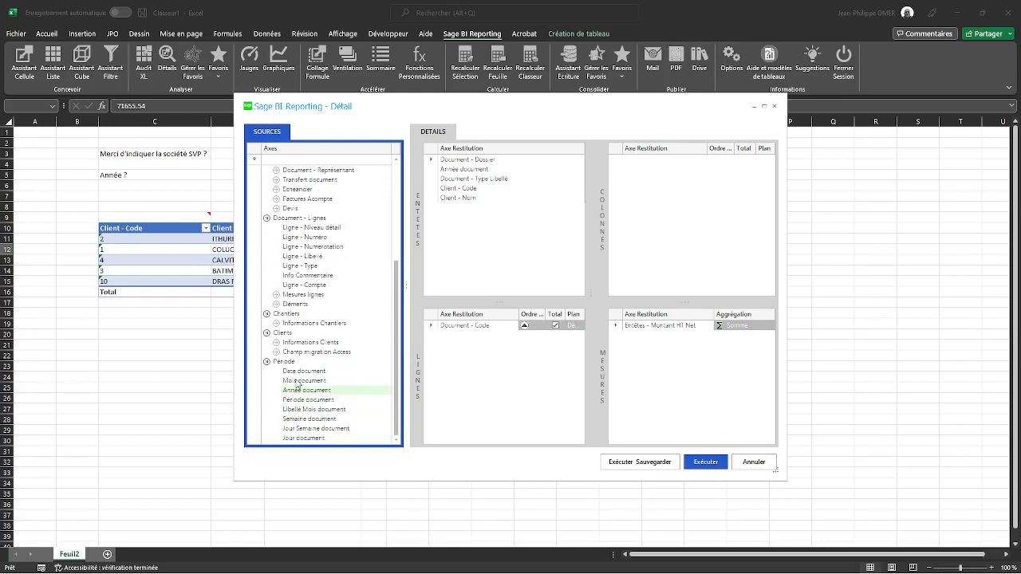
left_click_drag(299, 371, 469, 378)
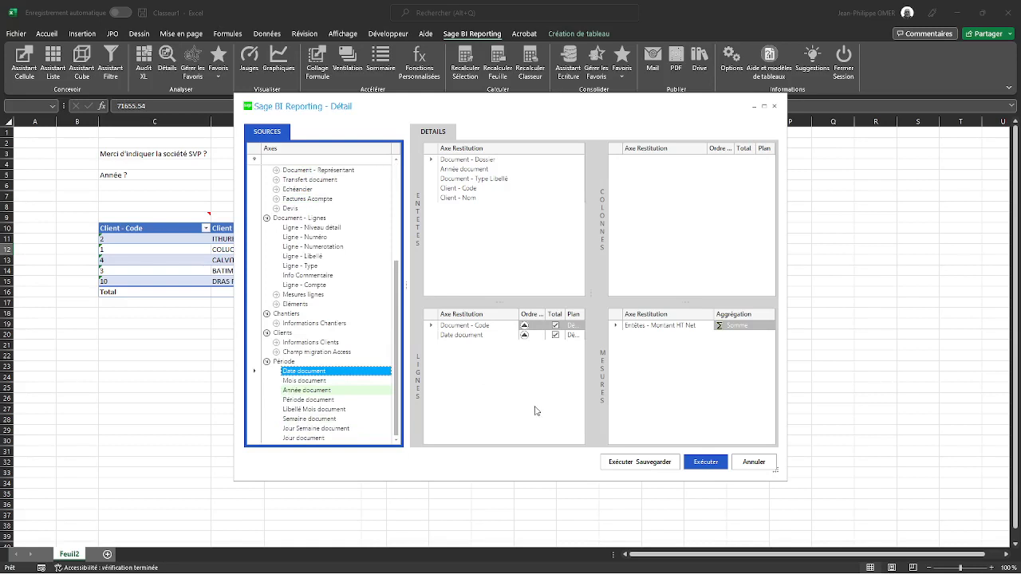
left_click(637, 465)
type("Fa")
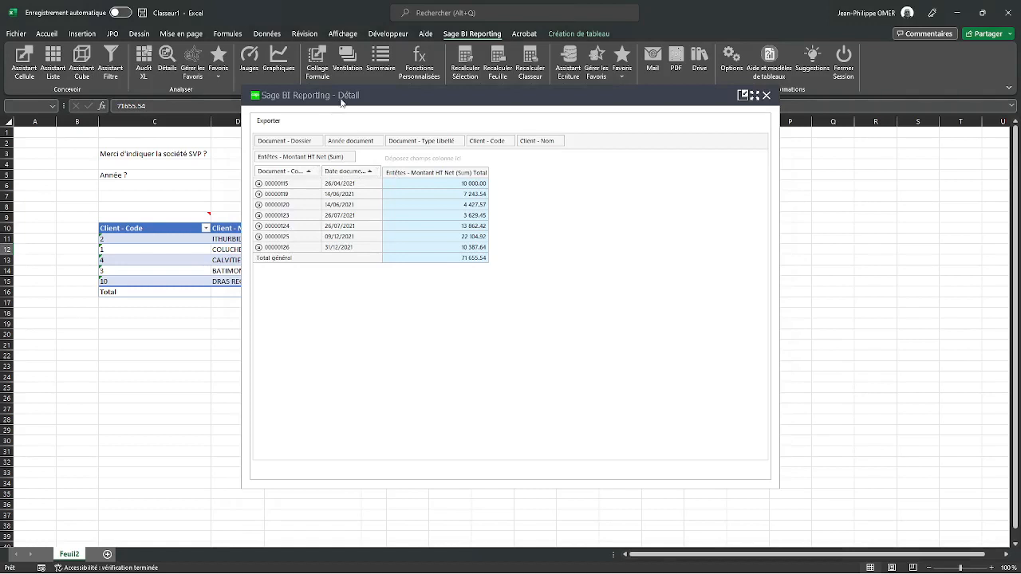
Examine the per-document invoice amounts and general total beside the worksheet table, and close the detail
left_click_drag(340, 101, 556, 137)
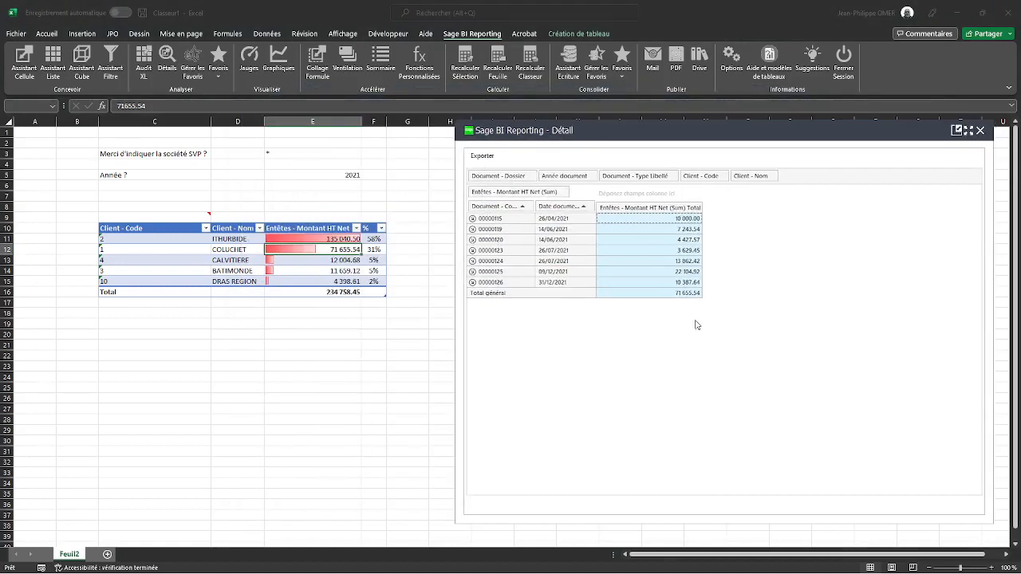
left_click(683, 293)
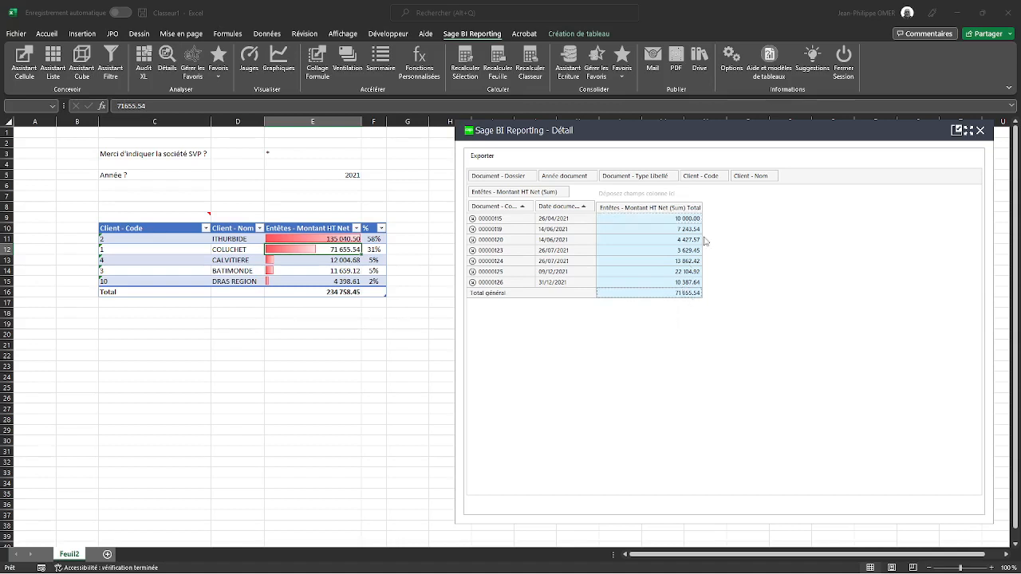
left_click(981, 131)
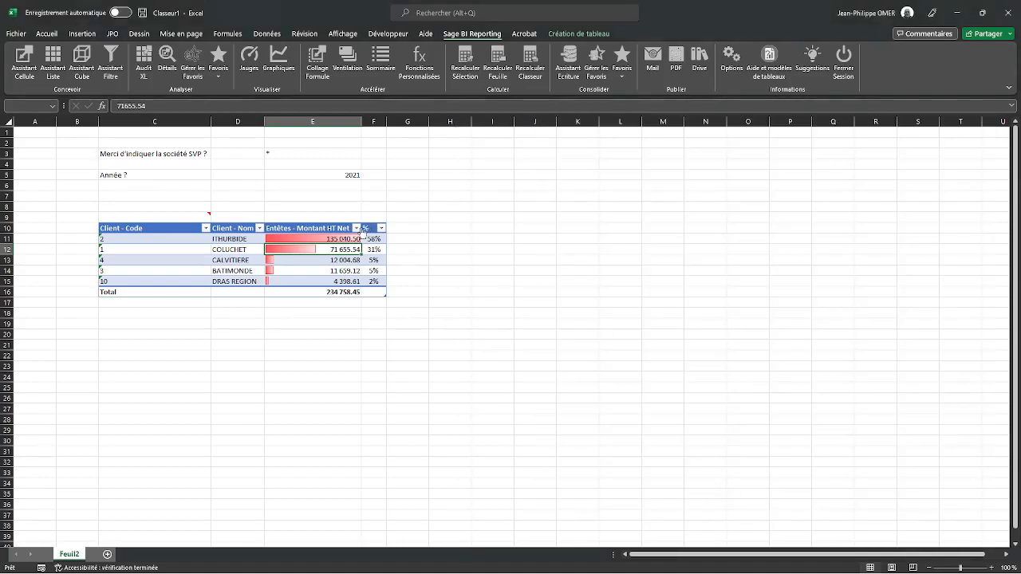
Start a new detail query for E12 with Ligne - Numéro, Ligne - Numerotation, Ligne - Libellé and Ligne - Type as rows
mouse_move(202, 217)
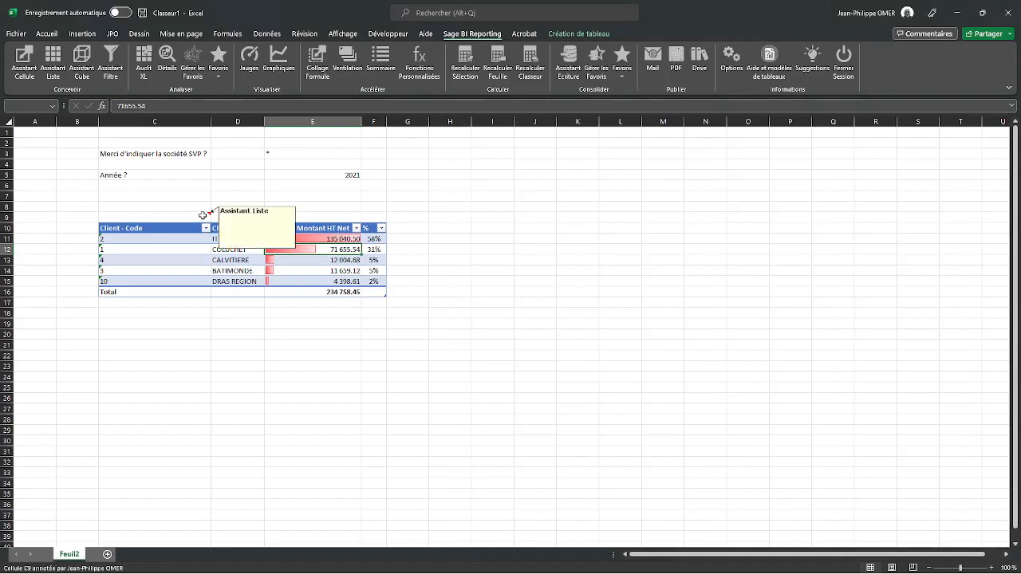
left_click(172, 71)
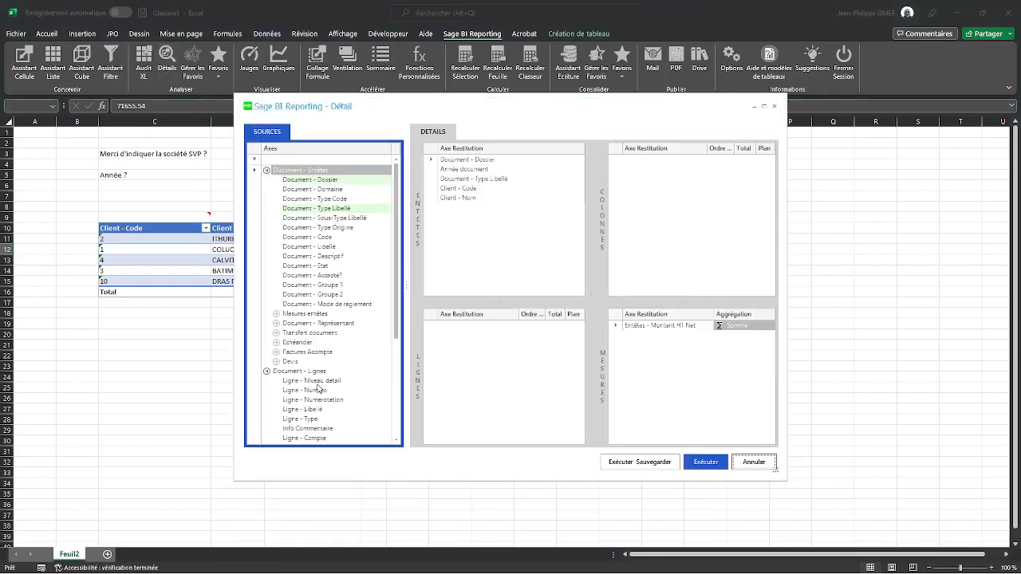
scroll(318, 388, "down", 2)
left_click(316, 334)
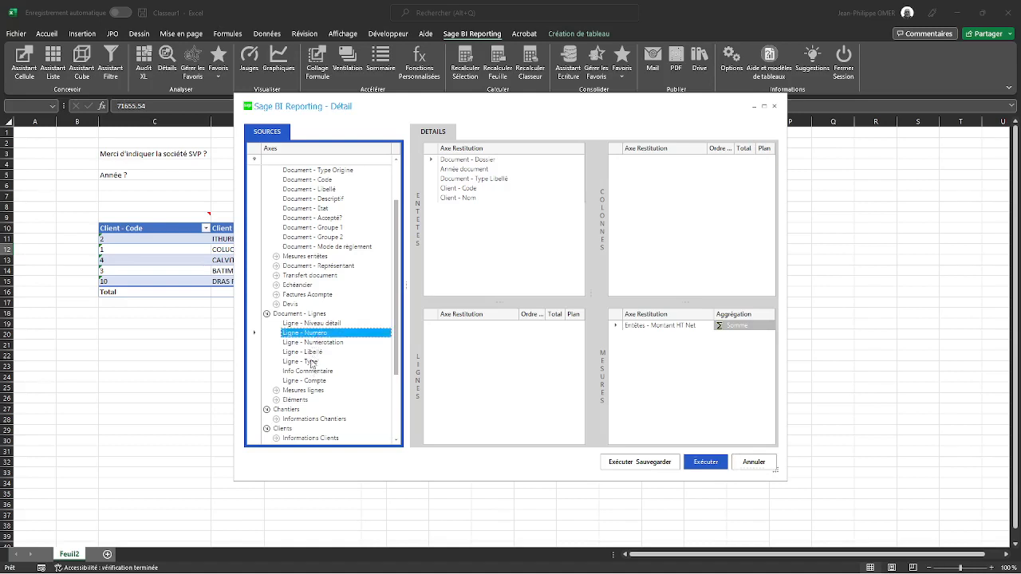
left_click(311, 363, "shift")
left_click_drag(307, 348, 467, 361)
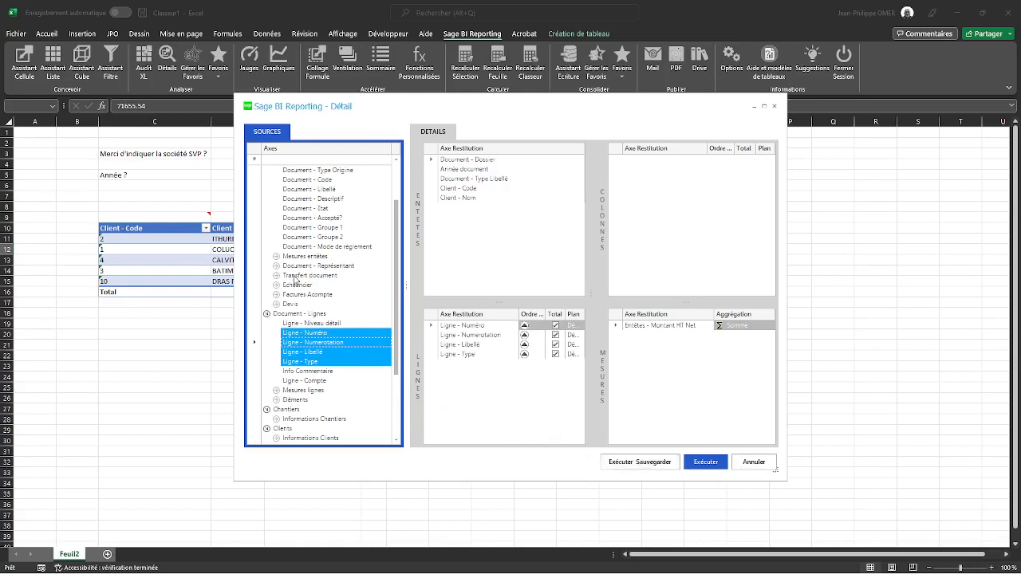
Add Document - Code as the first row axis of the detail query, and run and save it
scroll(300, 276, "up", 1)
left_click_drag(307, 208, 468, 380)
left_click_drag(468, 341, 469, 324)
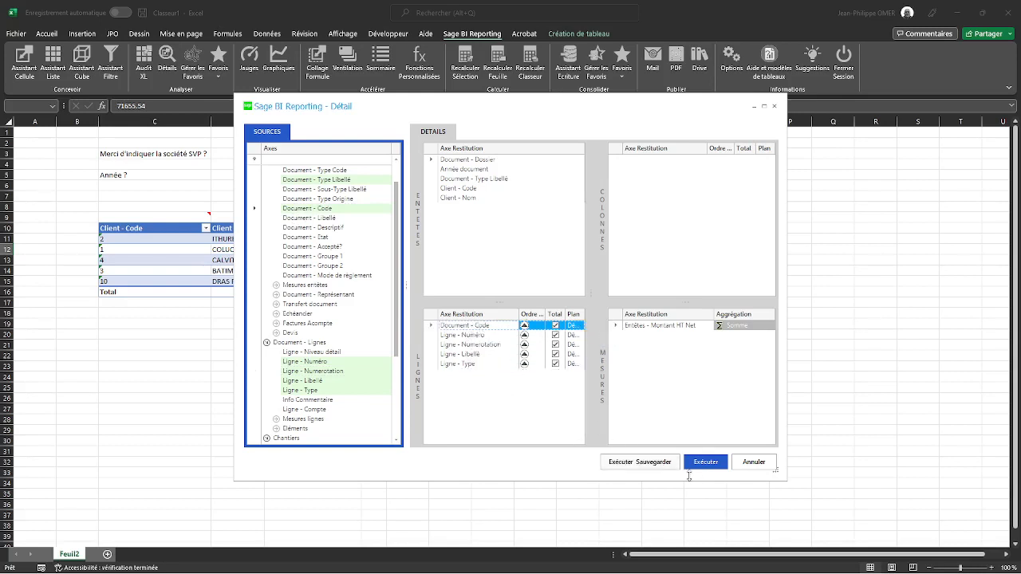
left_click(661, 463)
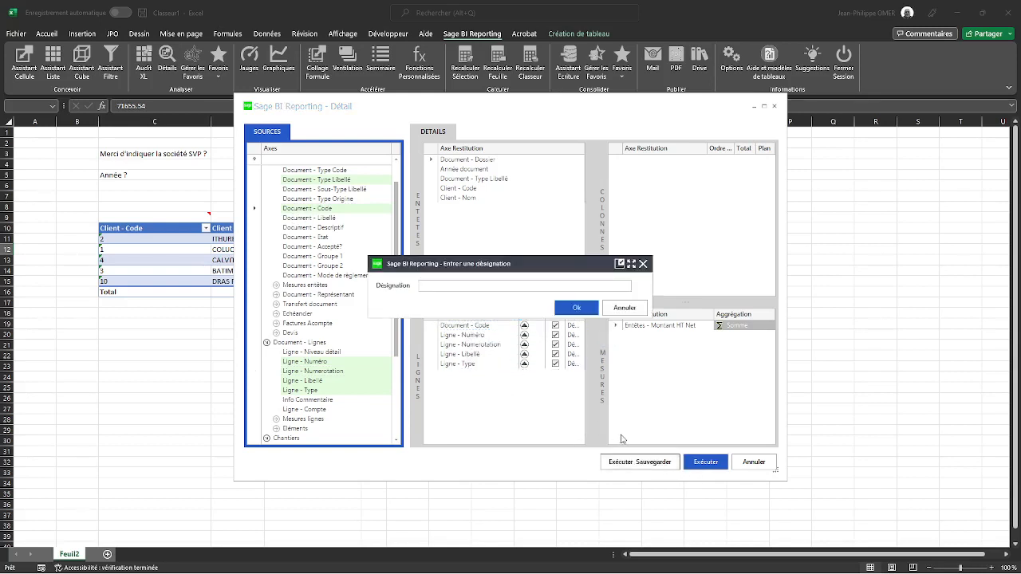
type("Dri")
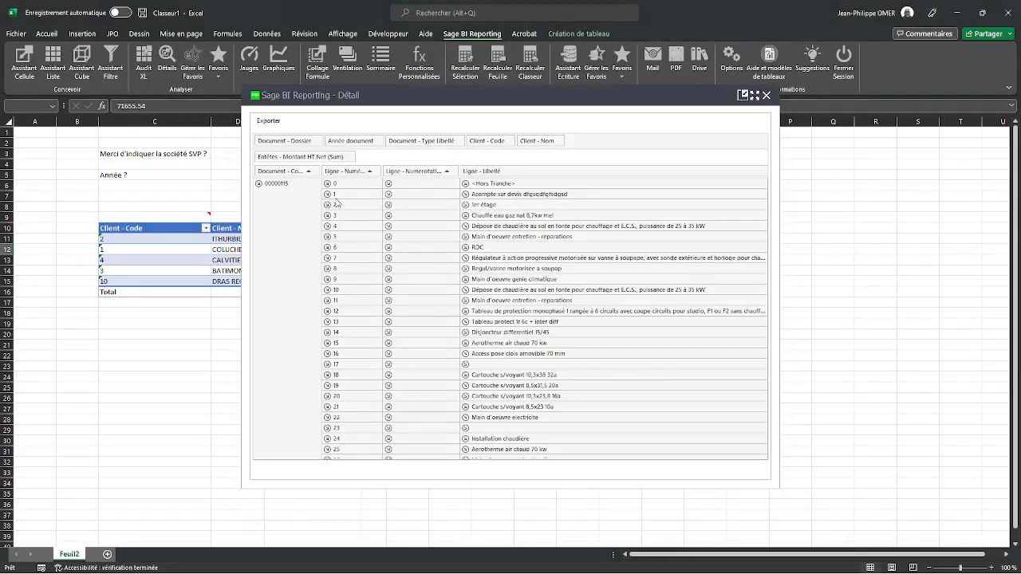
Collapse the first four documents in the detail result and look through the lines of the fifth
left_click(258, 184)
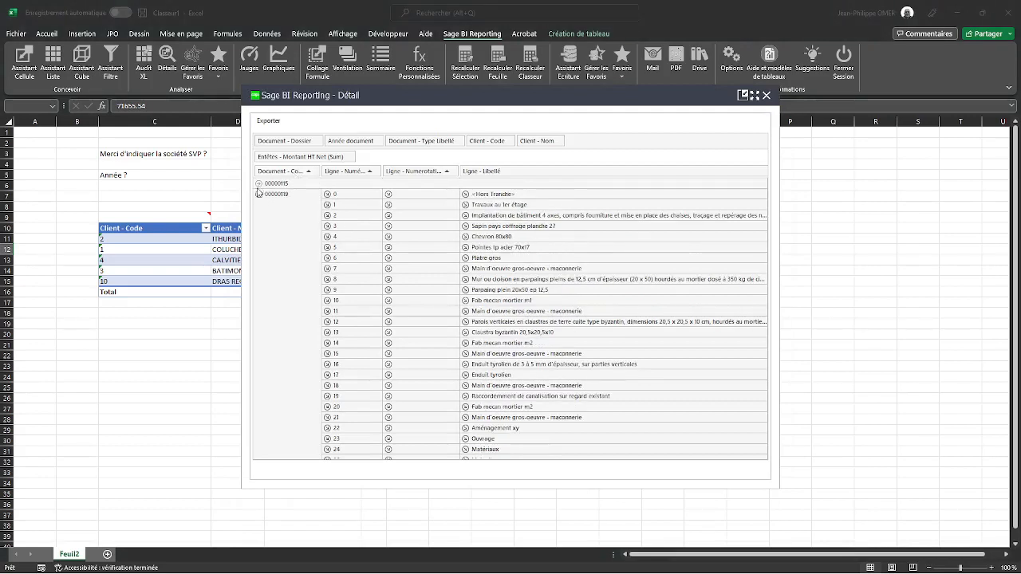
left_click(259, 195)
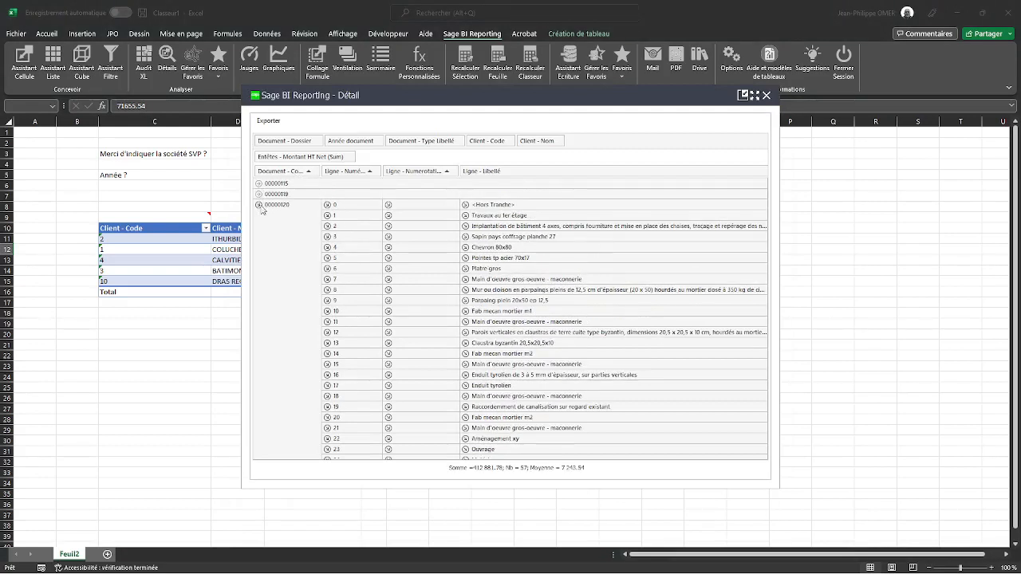
left_click(258, 205)
left_click(259, 215)
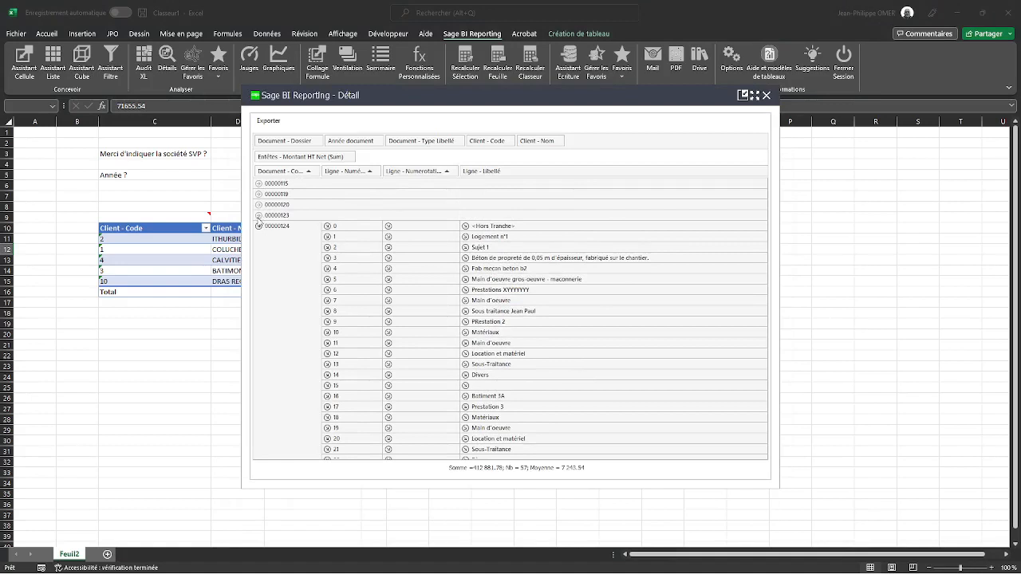
scroll(416, 318, "down", 2)
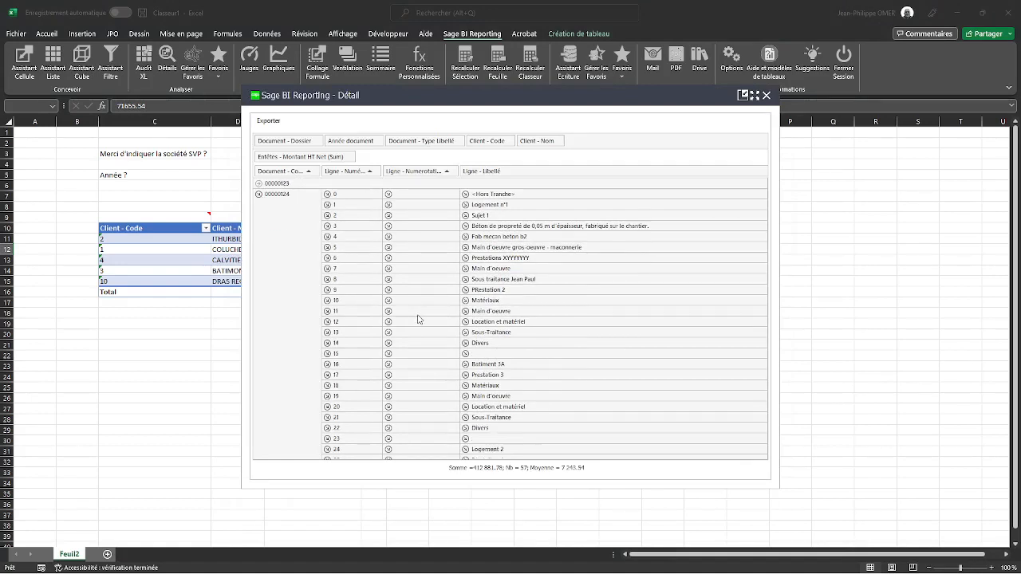
scroll(416, 317, "up", 2)
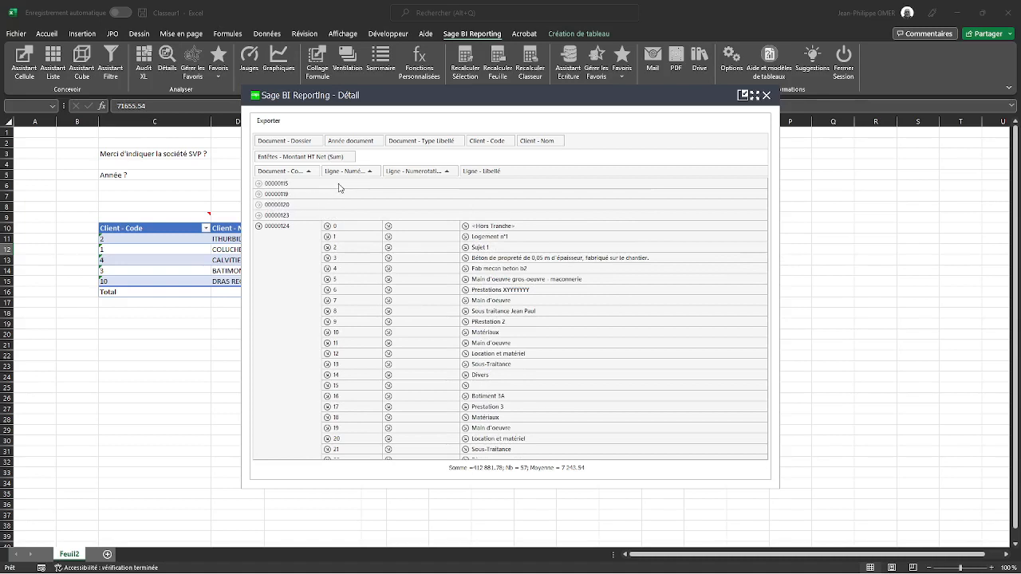
Move Ligne - Numéro and Ligne - Numerotation from the detail rows to the header fields, and close the detail after viewing it
left_click_drag(348, 172, 567, 147)
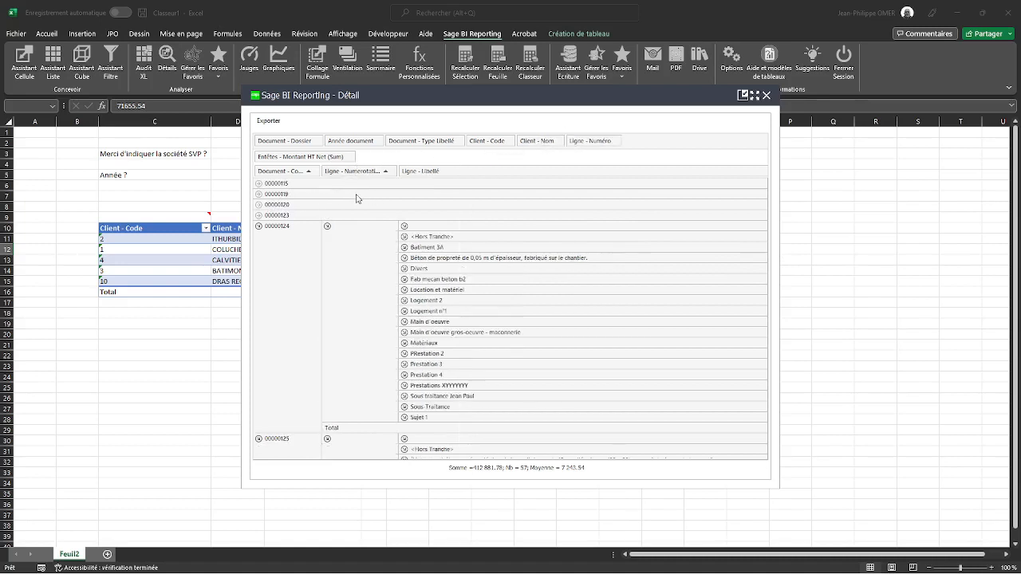
left_click_drag(363, 171, 623, 145)
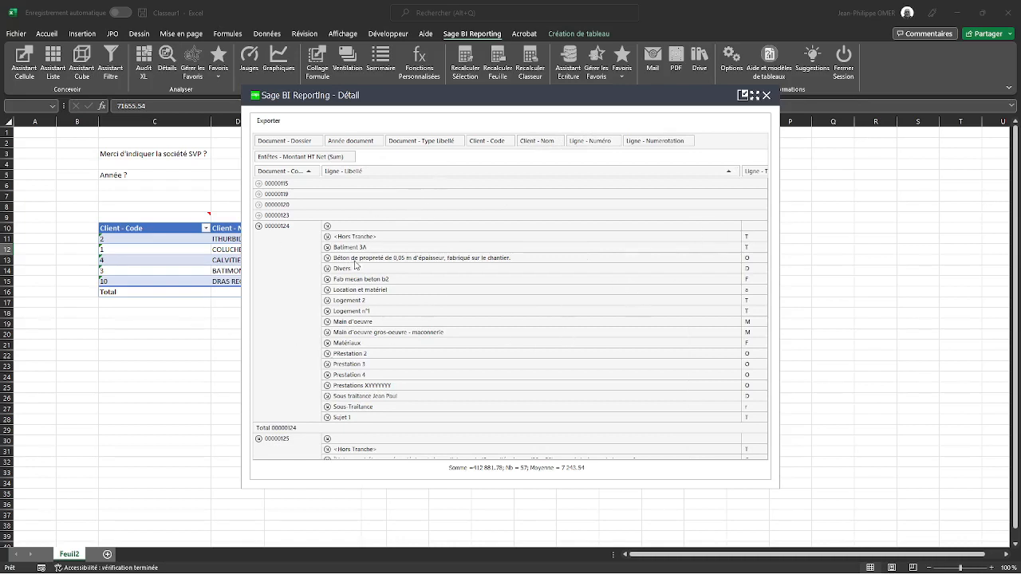
left_click(766, 96)
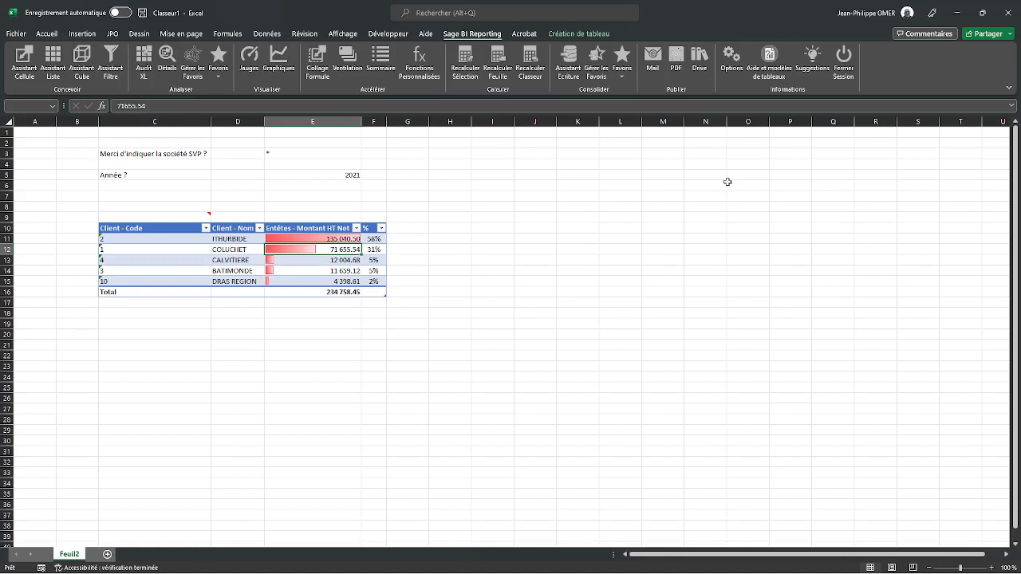
Add a new worksheet and enter the label "Date :" in C4 and the range 01/01/2022..31/12/2022 in D4
left_click(107, 554)
left_click(108, 163)
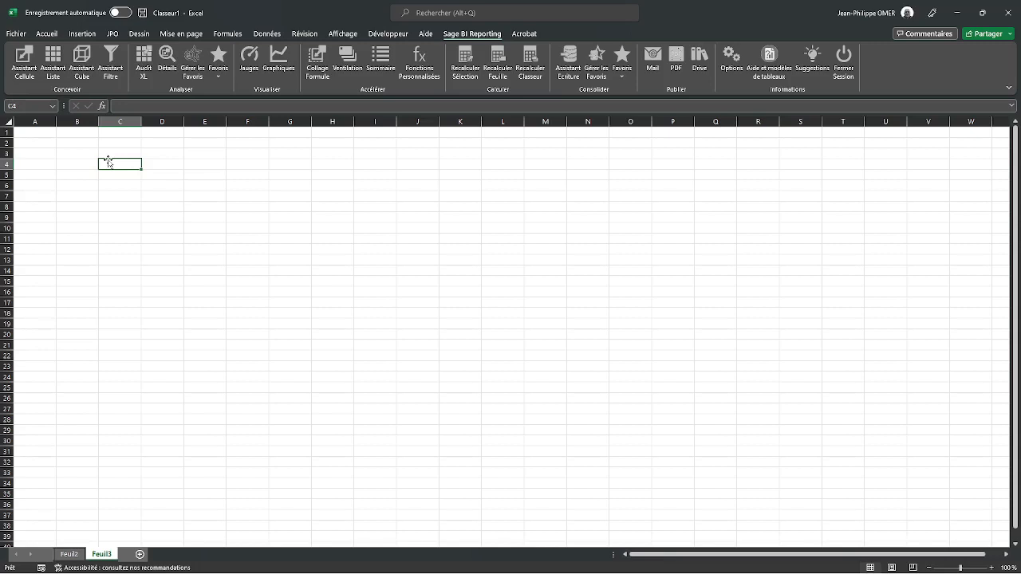
type("Date :")
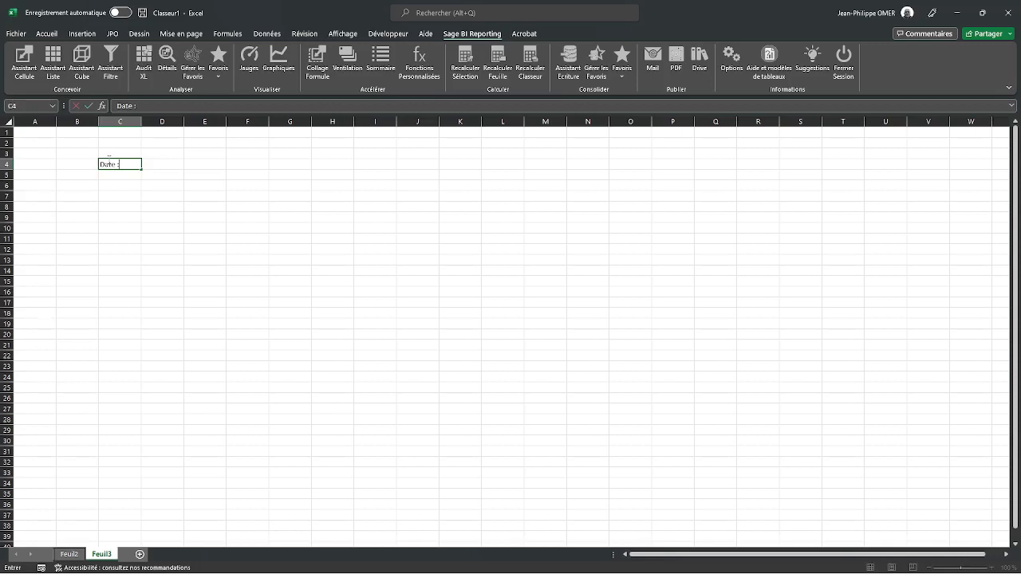
key("Tab")
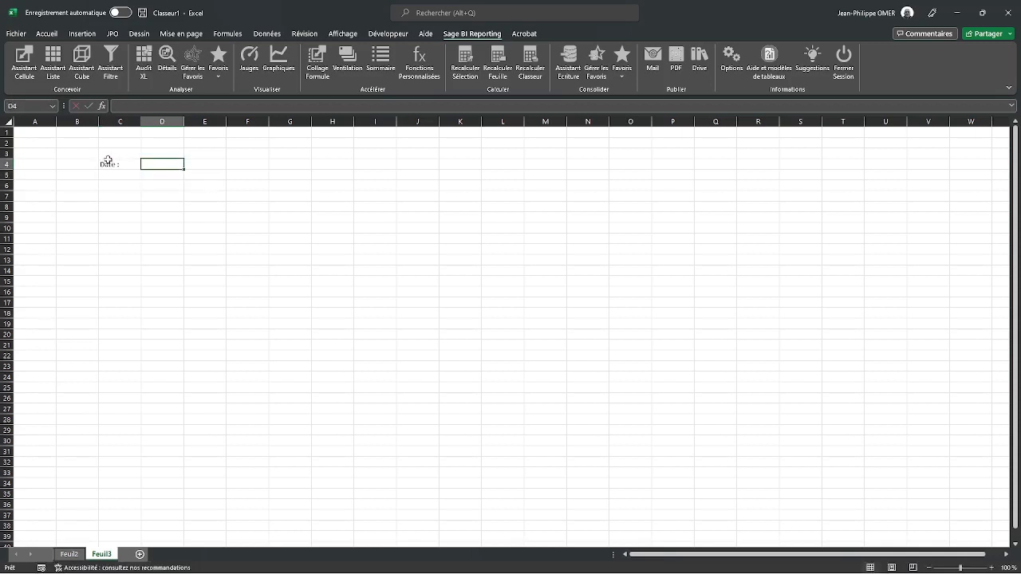
type("01/01/20")
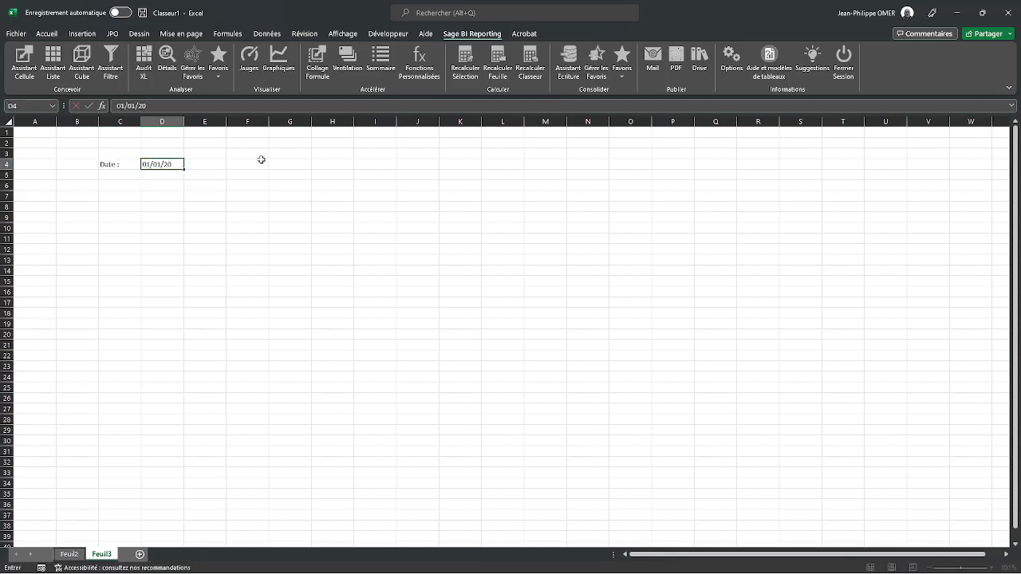
type("22..31/12/2022")
key("Return")
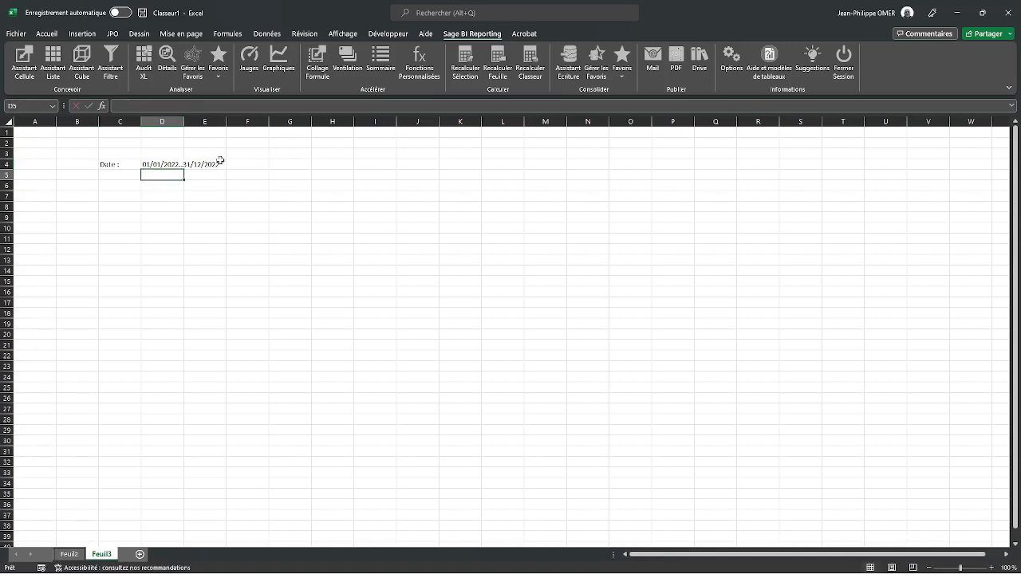
Start a Sage BI Reporting cube in C7 based on the Suivi MO model of the Sage Batigest Connect connector
left_click(111, 199)
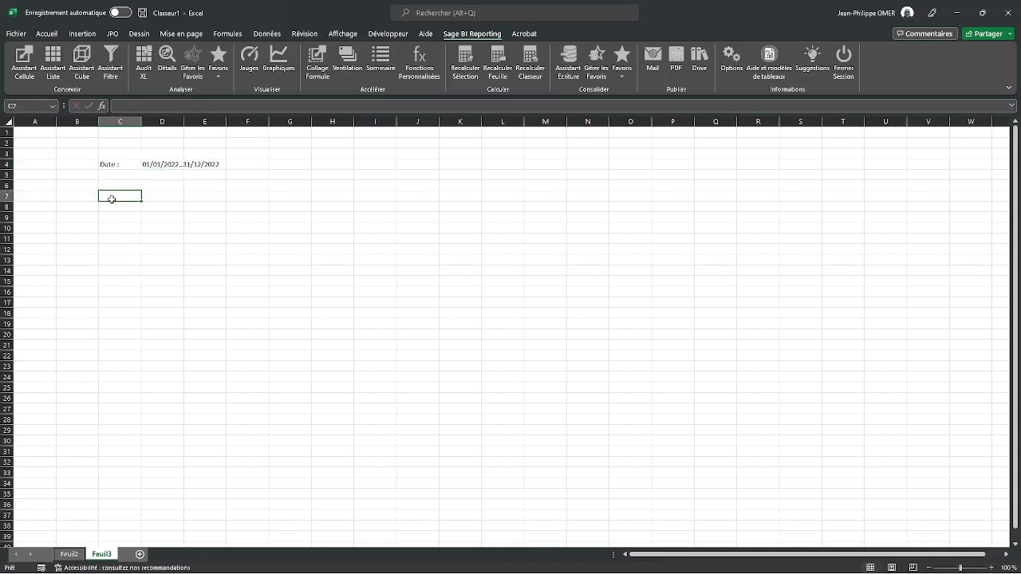
left_click(81, 71)
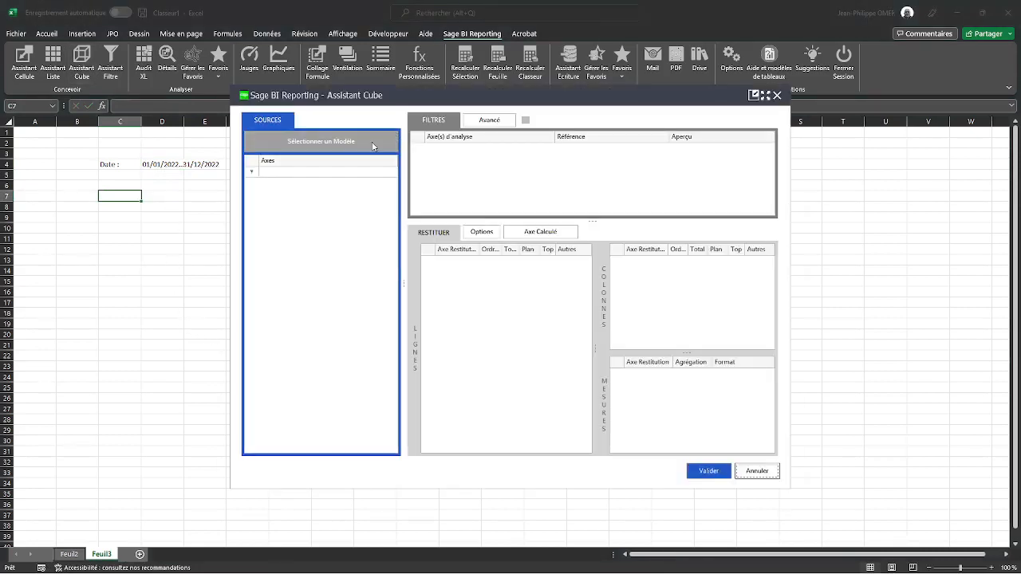
left_click(373, 143)
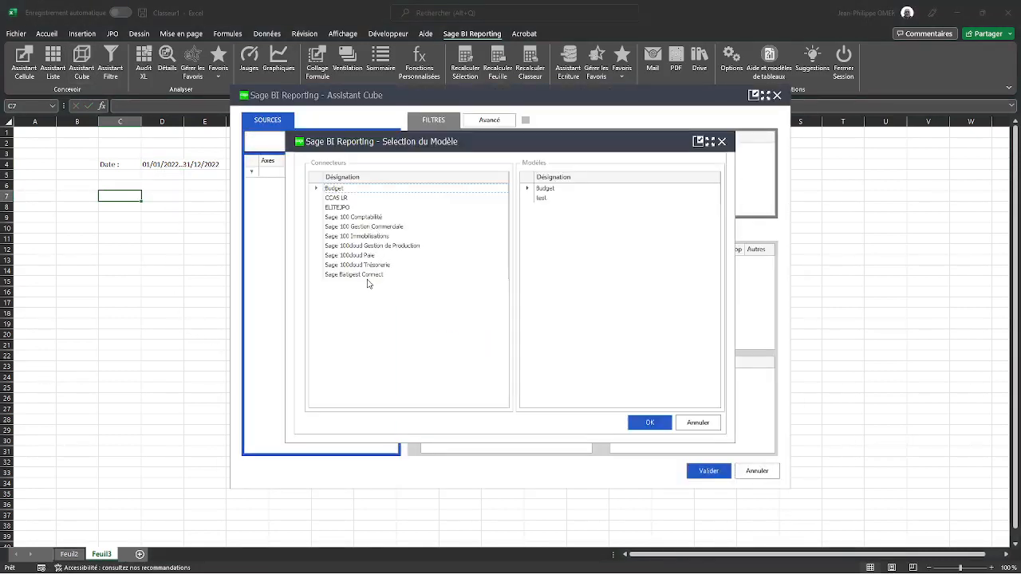
left_click(369, 275)
left_click(547, 315)
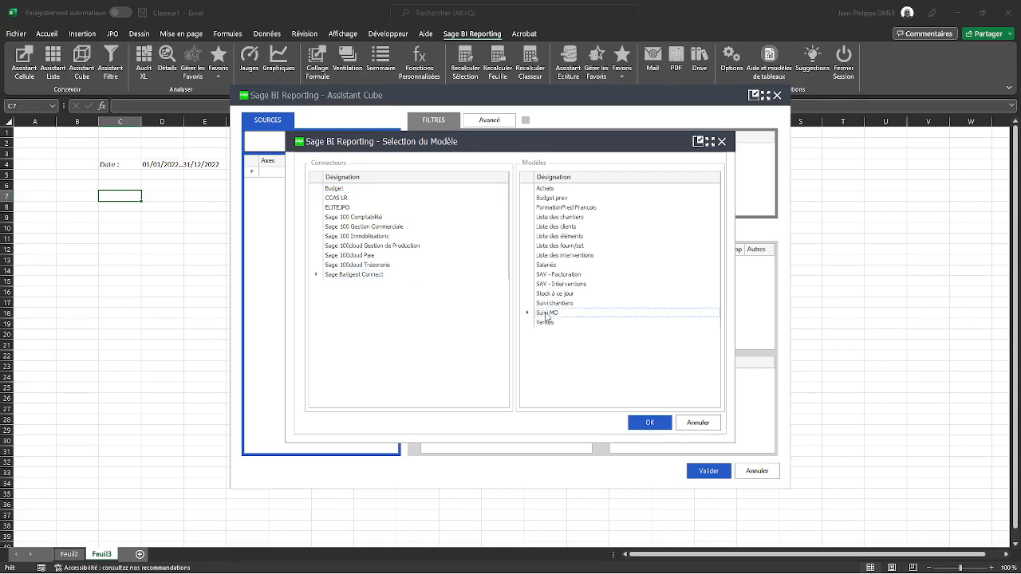
double_click(547, 316)
Lay out the cube with Heure - Libellé in columns, Salarié - Nom in rows and Quantité as the measure
left_click_drag(308, 193, 655, 290)
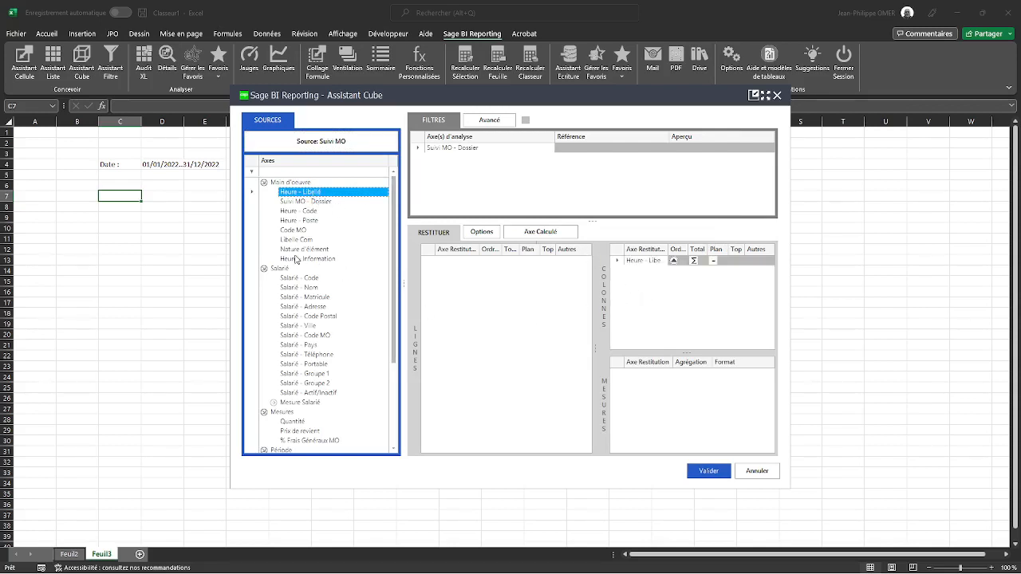
left_click_drag(307, 288, 561, 318)
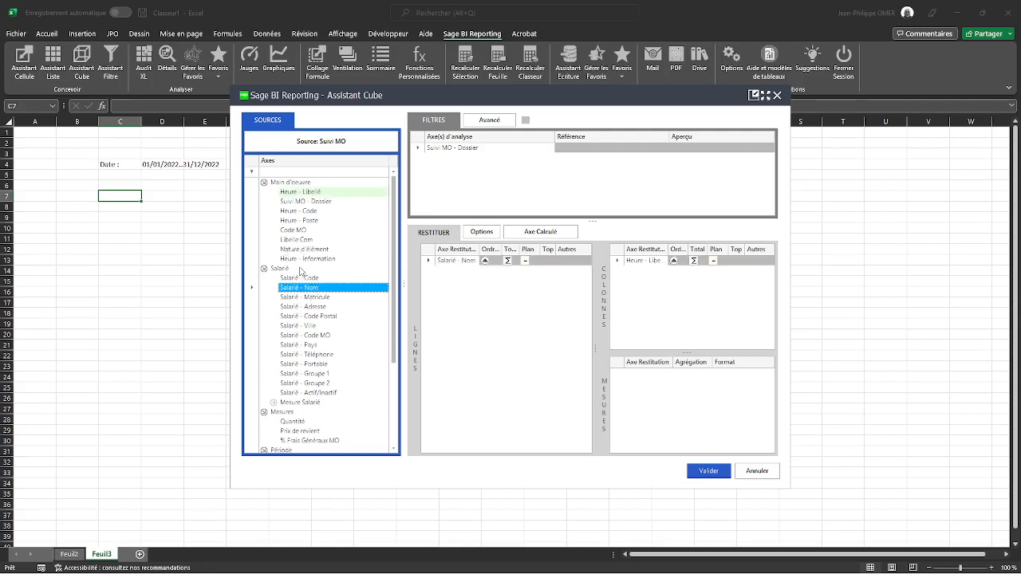
left_click_drag(301, 423, 654, 414)
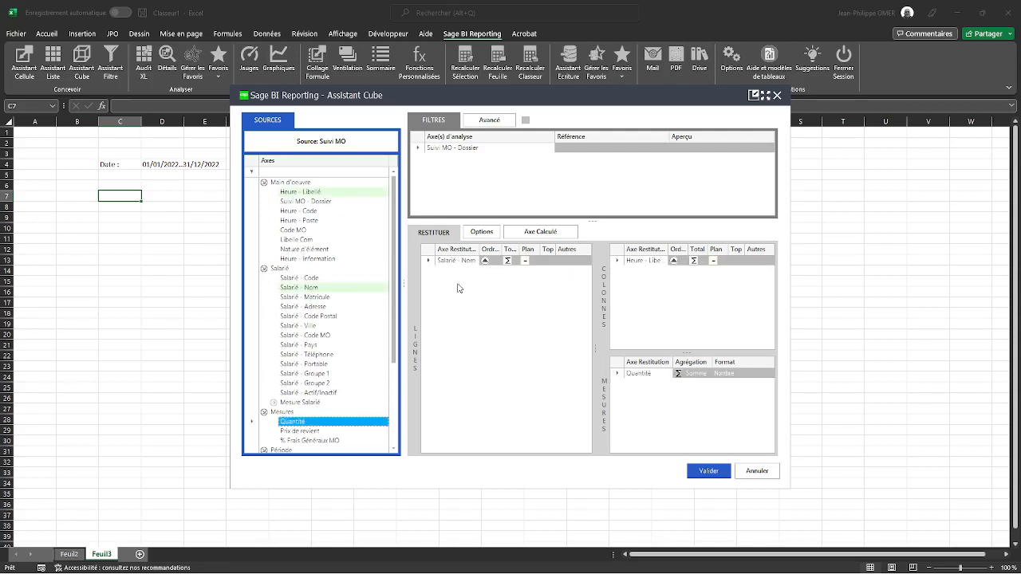
Filter the cube on Saisie - Date with a reference to cell D4, and generate it
scroll(301, 283, "down", 4)
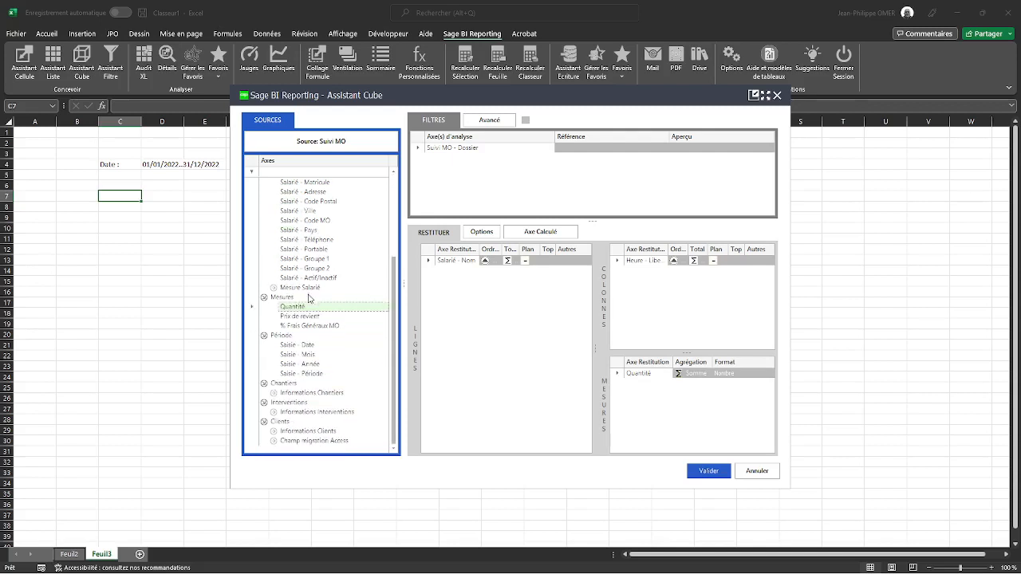
left_click_drag(301, 345, 497, 187)
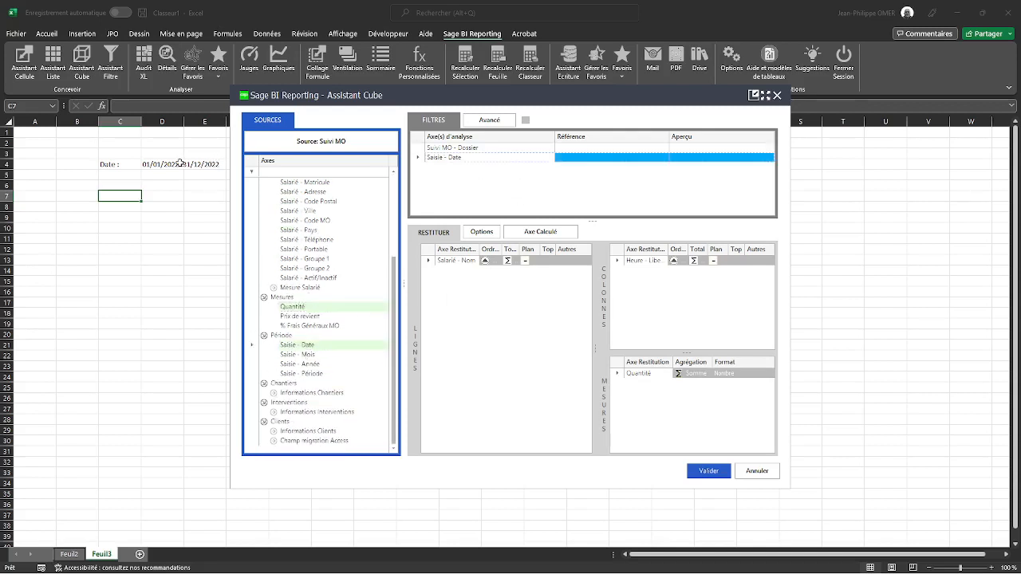
left_click(163, 165)
left_click(713, 477)
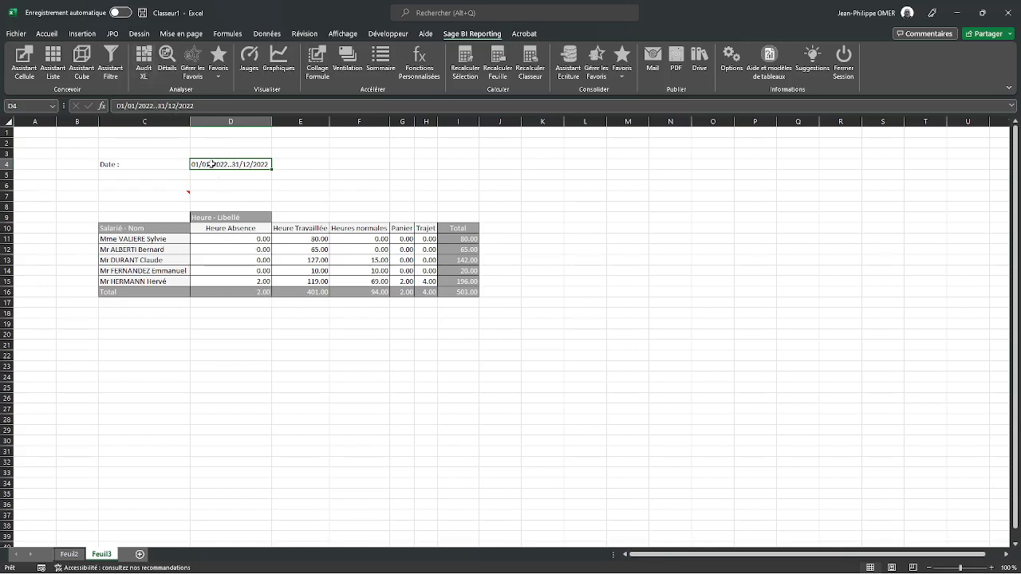
Change the date range in D4 to 01/01/2021..31/12/2021
left_click(150, 105)
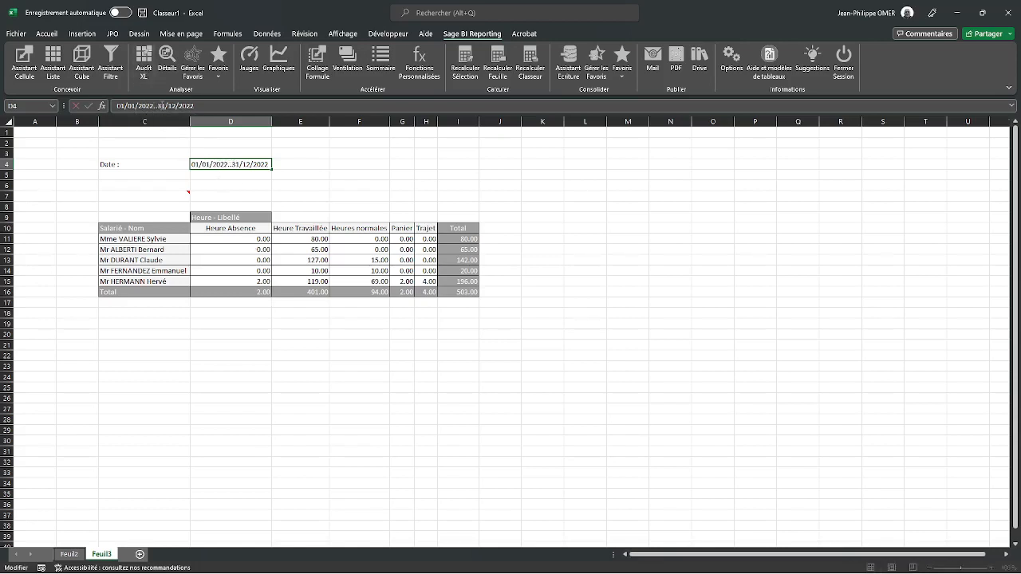
key("BackSpace")
type("1")
key("Return")
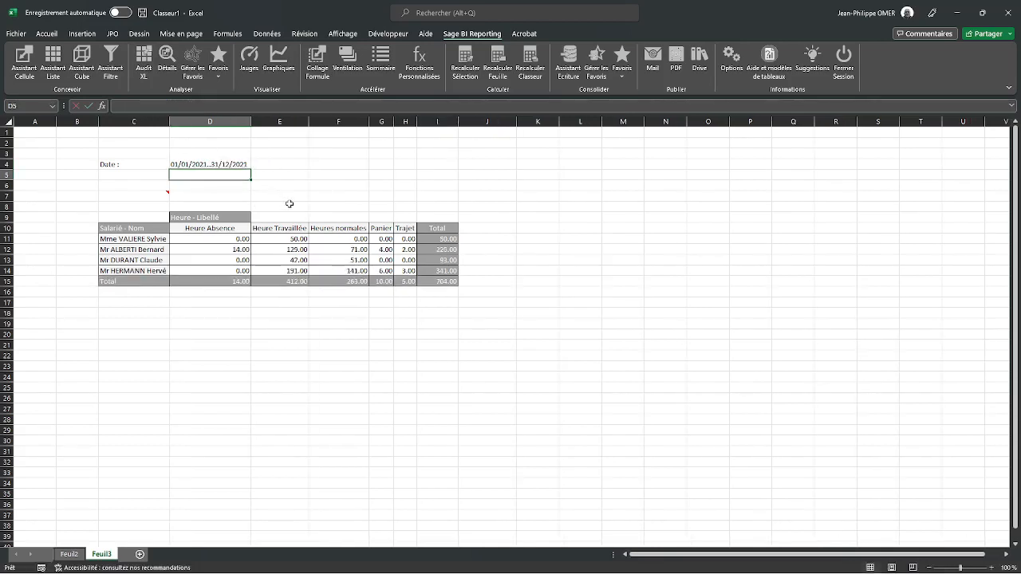
Reopen the definition of the cube in C7, look through its available axes down to the Période group, and close it without changes
left_click(158, 195)
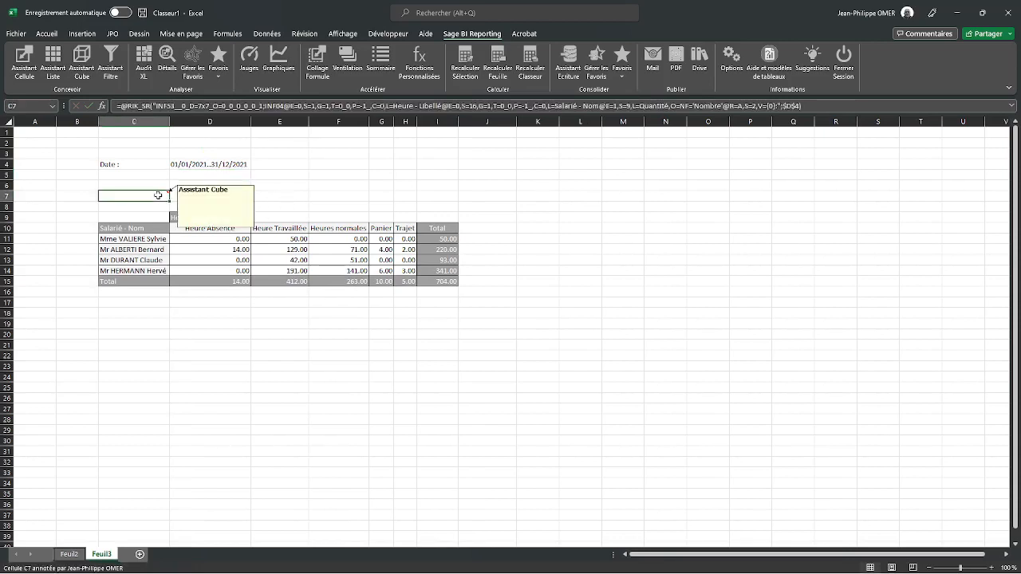
double_click(160, 198)
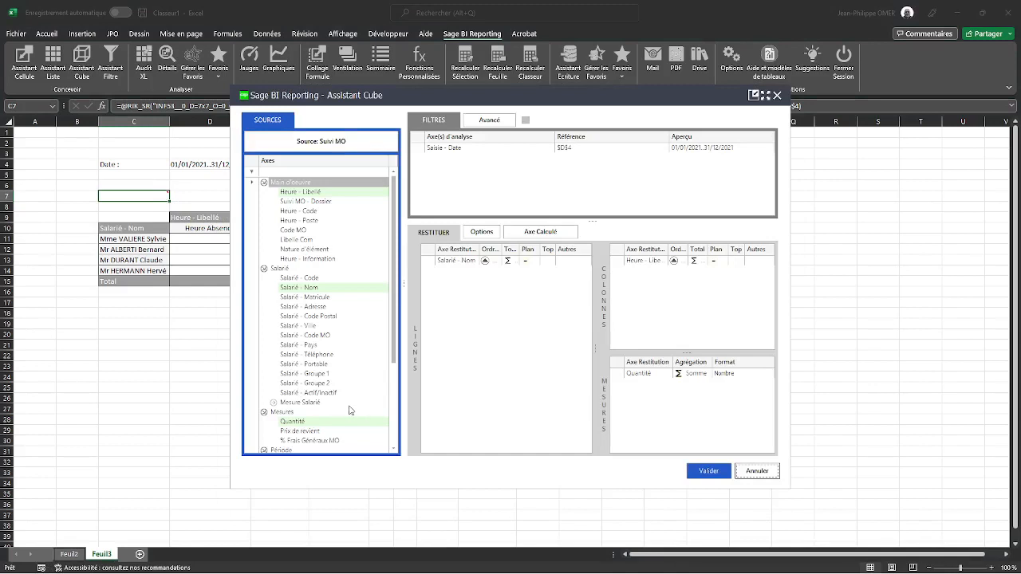
scroll(351, 411, "down", 3)
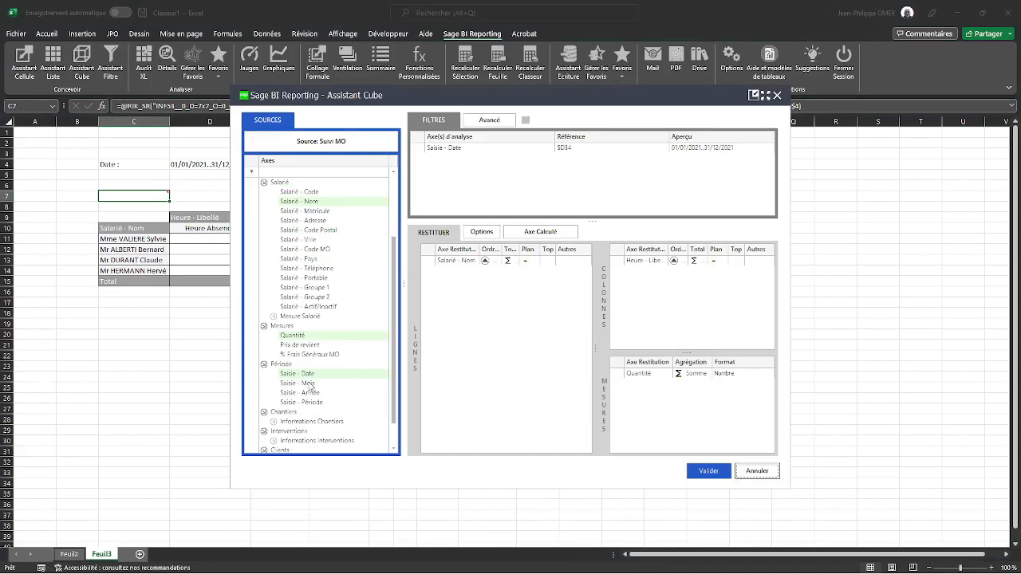
left_click(750, 475)
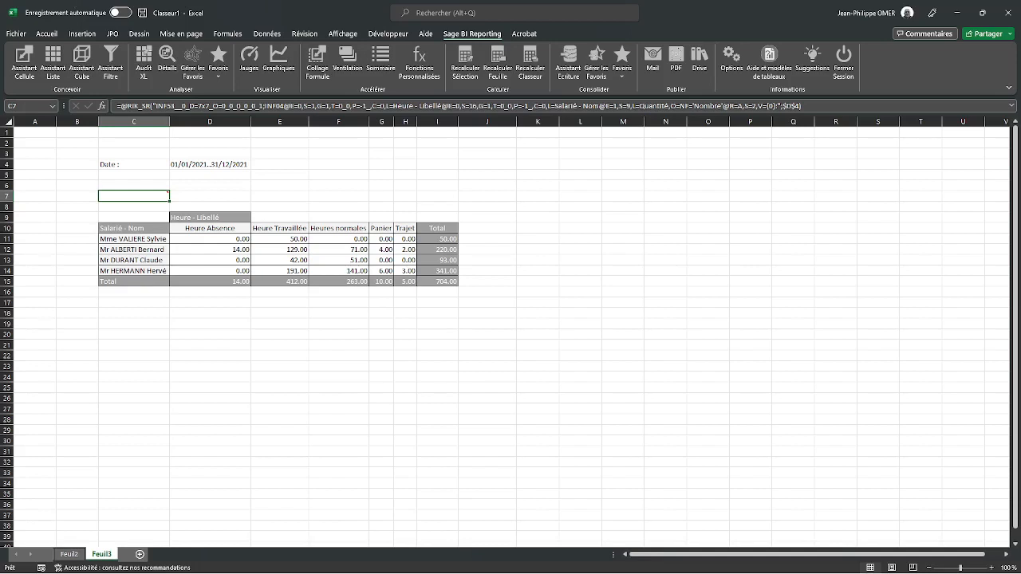
Add another worksheet and copy the date label and range from Feuil3 into it, starting at C3
left_click(139, 553)
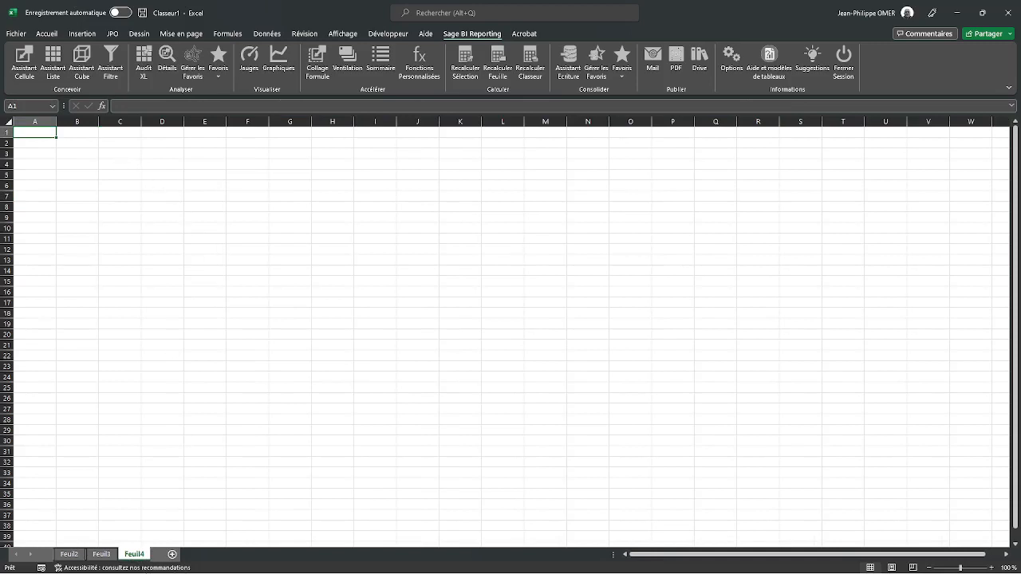
left_click(102, 554)
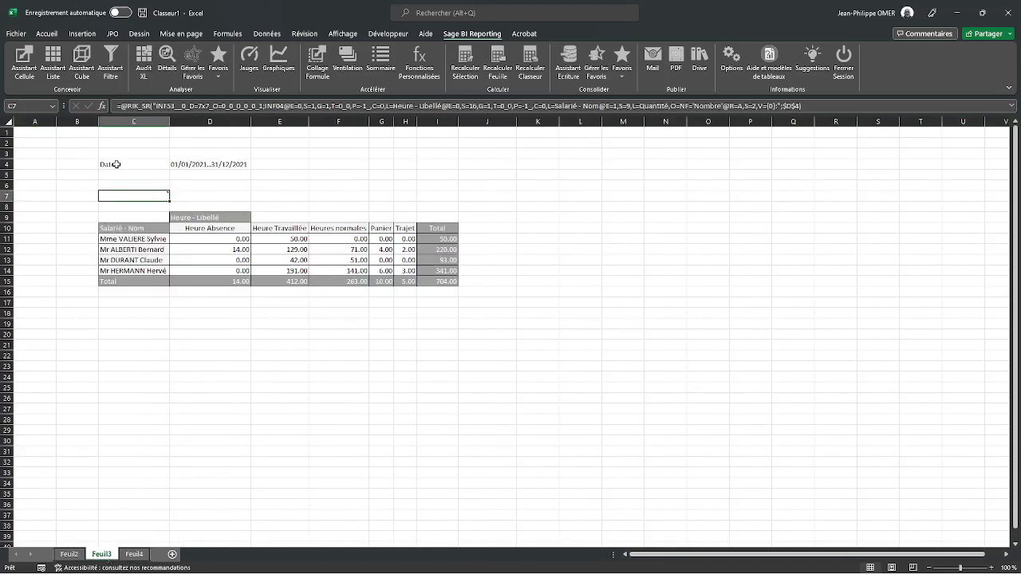
left_click_drag(111, 164, 217, 164)
key("ctrl+c")
left_click(134, 553)
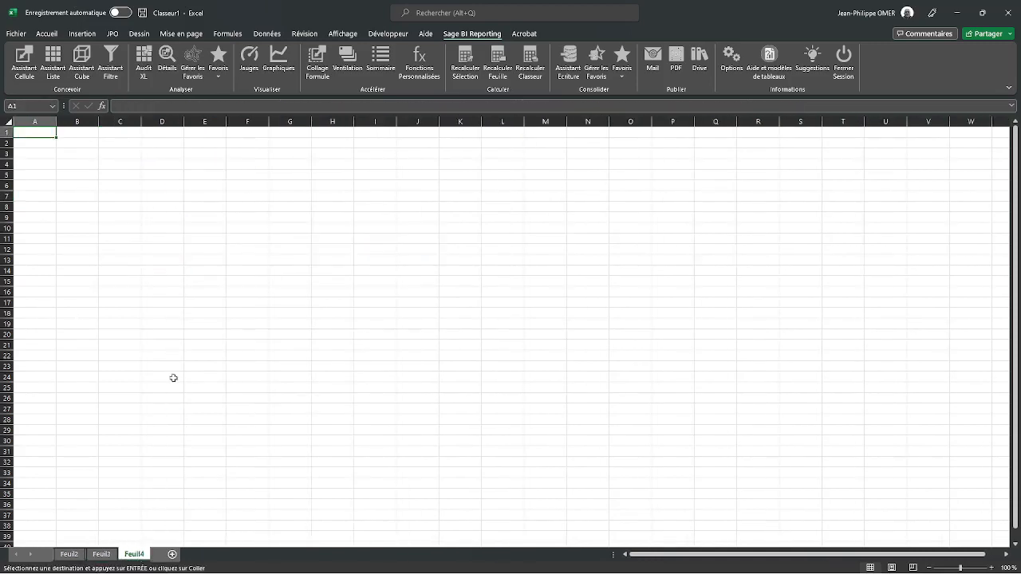
left_click(107, 154)
key("ctrl+v")
Start a Sage BI Reporting list in C7 based on the Suivi MO model of the Sage Batigest Connect connector
left_click(132, 194)
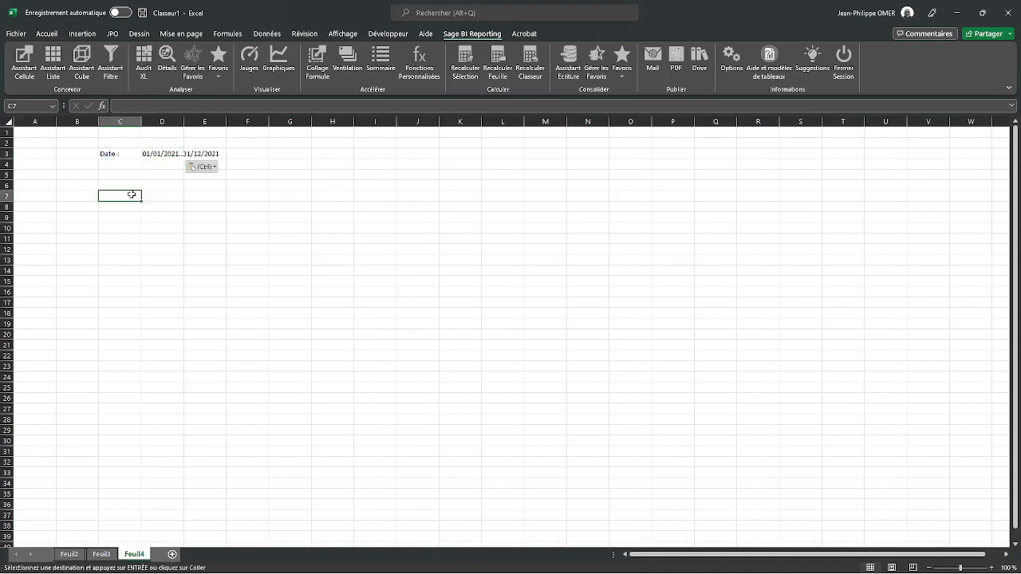
left_click(59, 63)
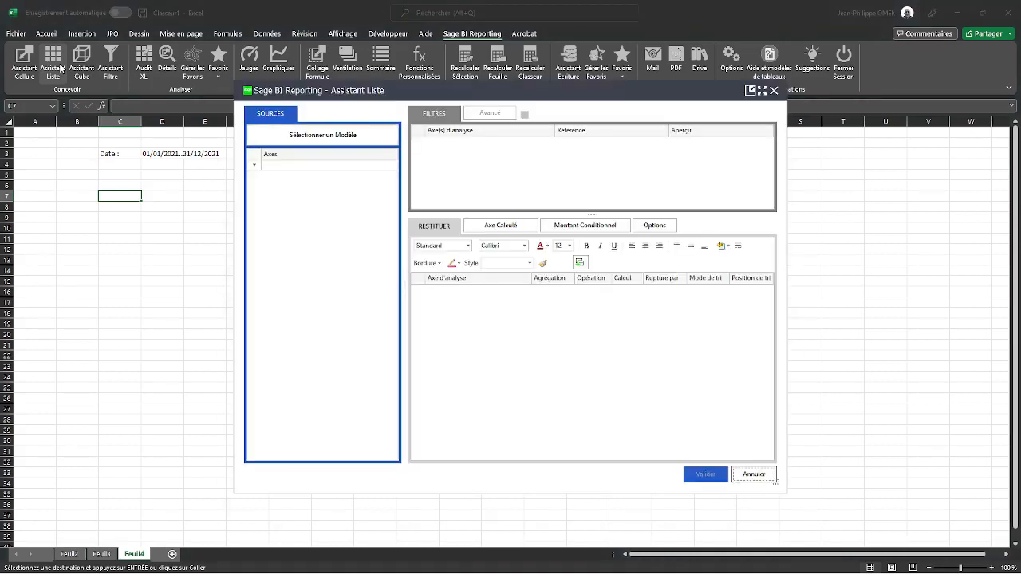
left_click(322, 135)
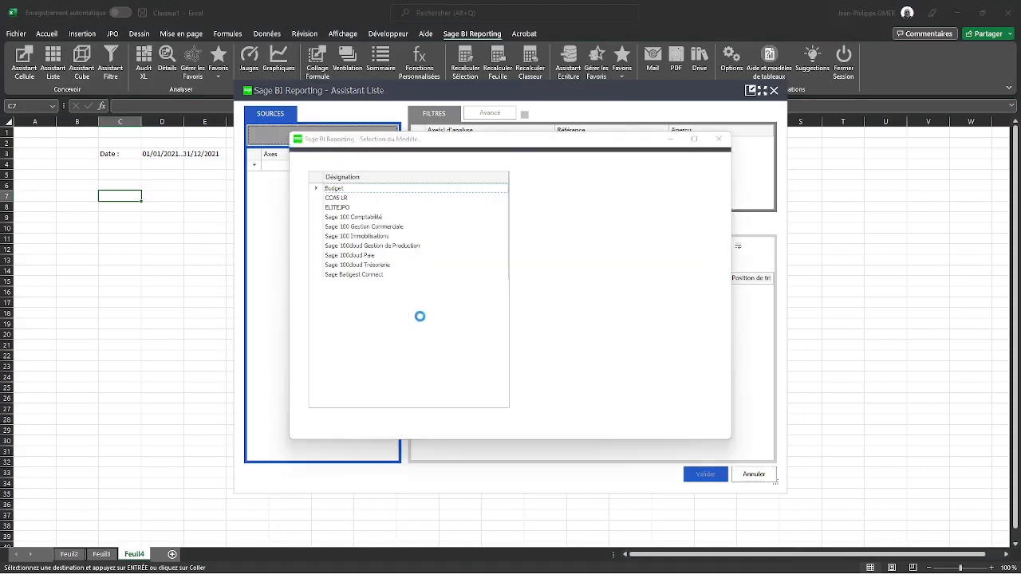
left_click(355, 276)
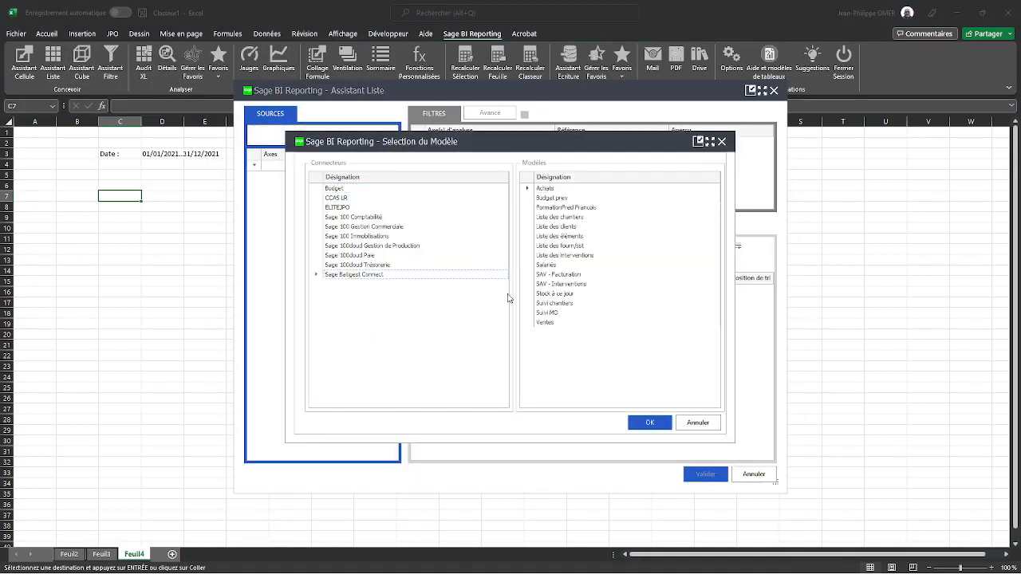
double_click(545, 315)
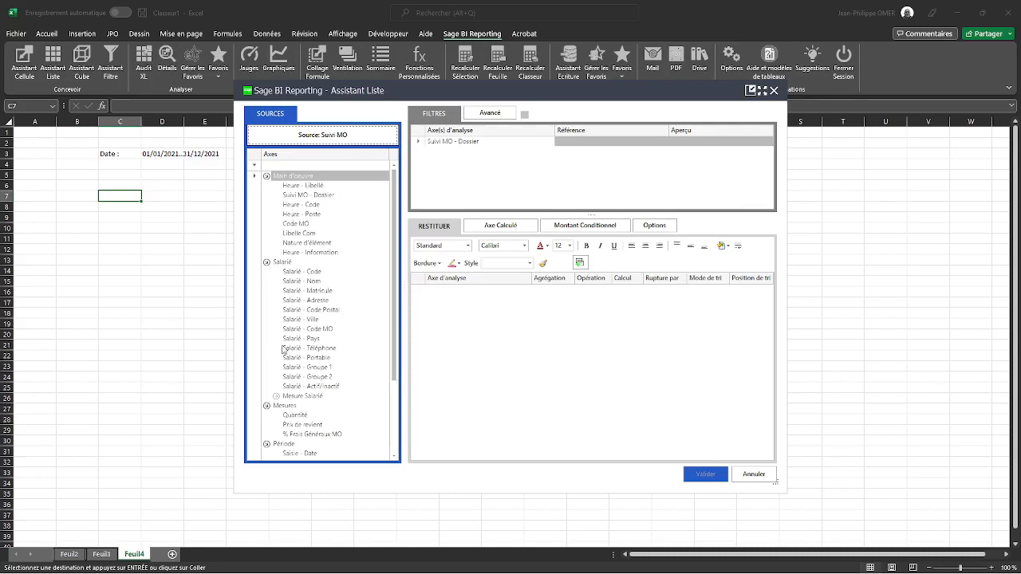
Add Salarié - Nom and Heure - Libellé as the output axes of the list
scroll(311, 374, "down", 2)
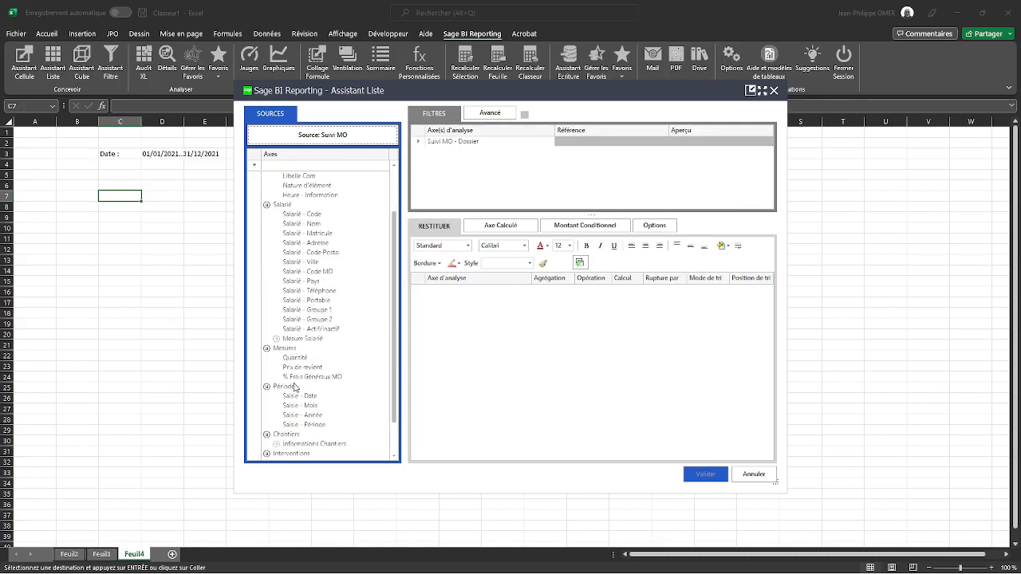
scroll(307, 319, "up", 2)
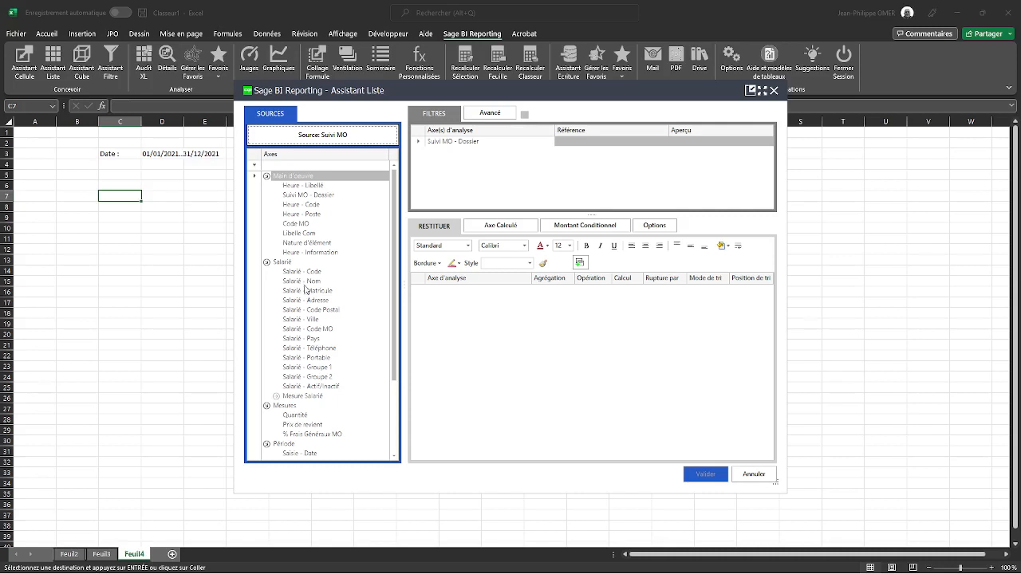
left_click_drag(313, 277, 499, 318)
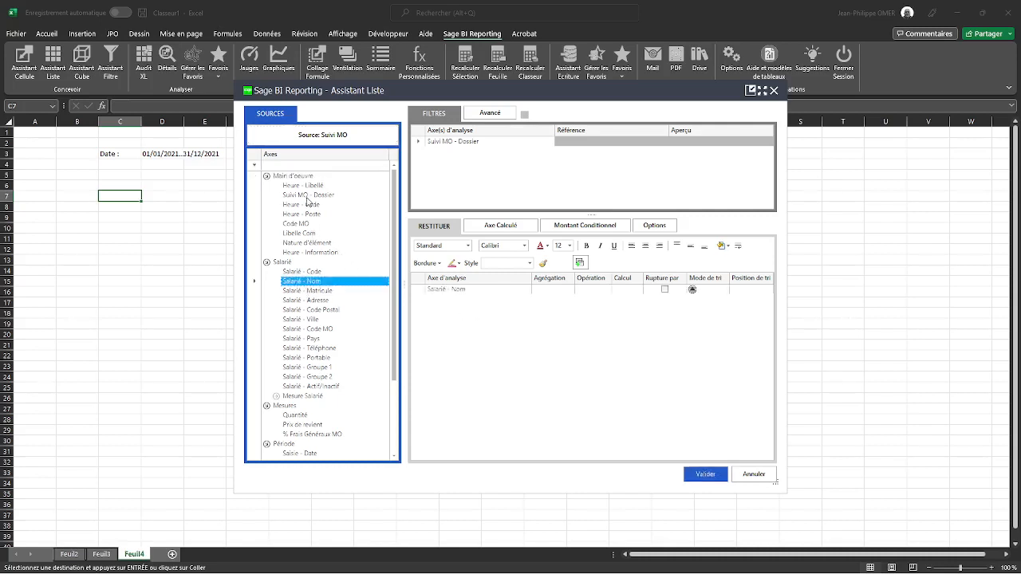
left_click_drag(307, 187, 489, 336)
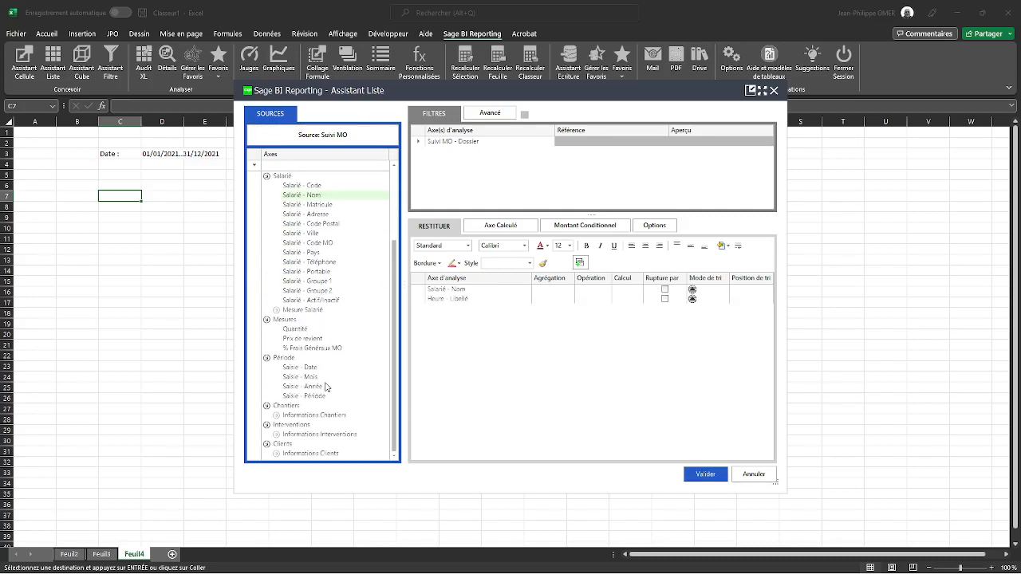
Add Heure - Libellé as a filter of the list and limit it to Heure Travaillée and Heures normales
scroll(327, 386, "down", 1)
left_click(470, 300)
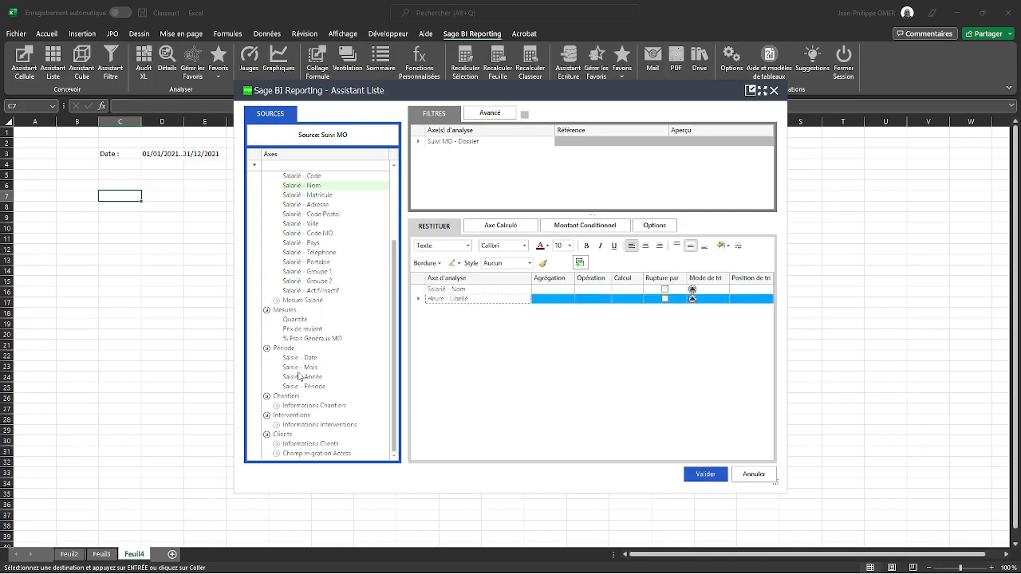
left_click_drag(453, 302, 631, 150)
double_click(665, 153)
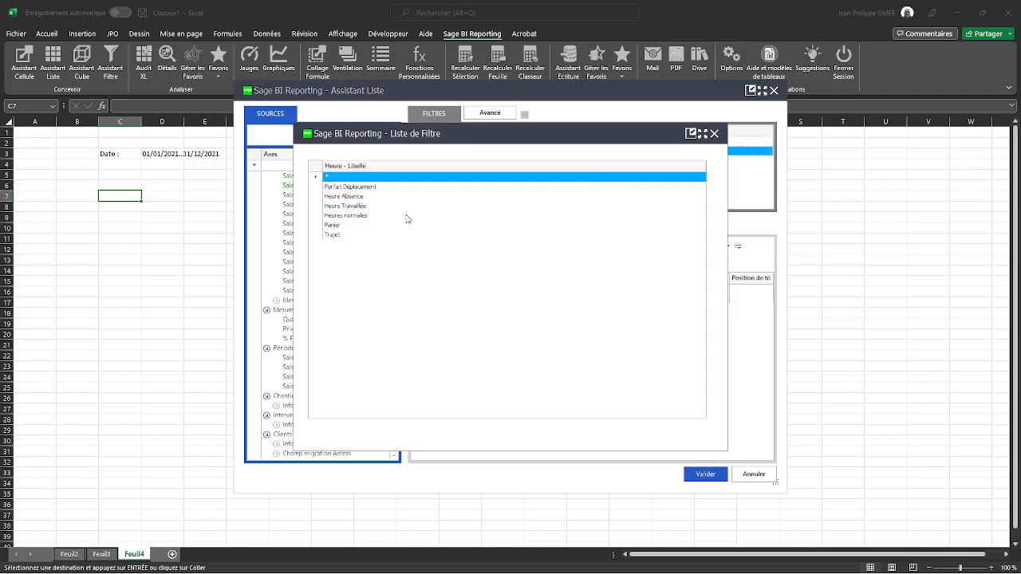
left_click(355, 206)
left_click(355, 216, "ctrl")
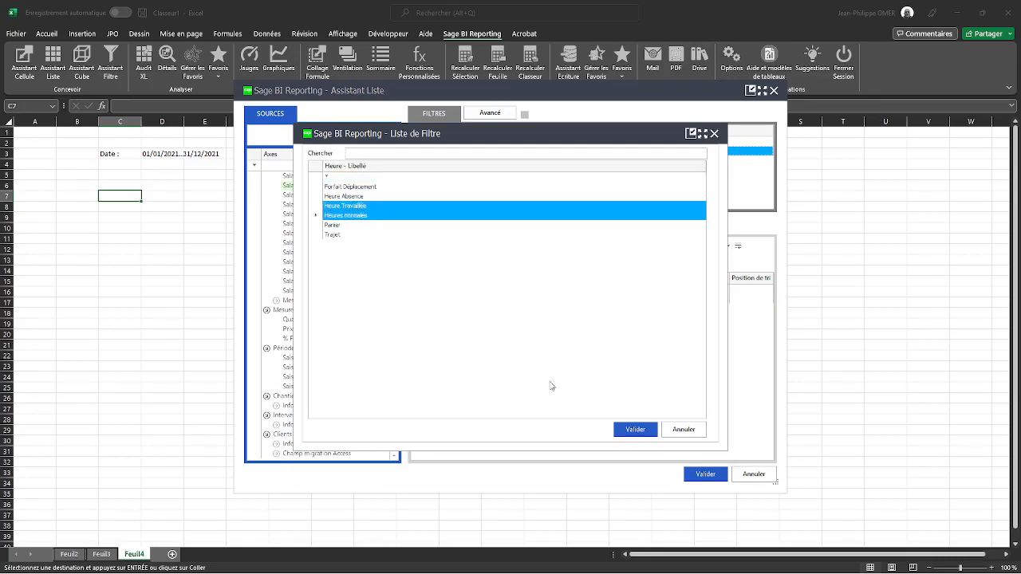
left_click(633, 430)
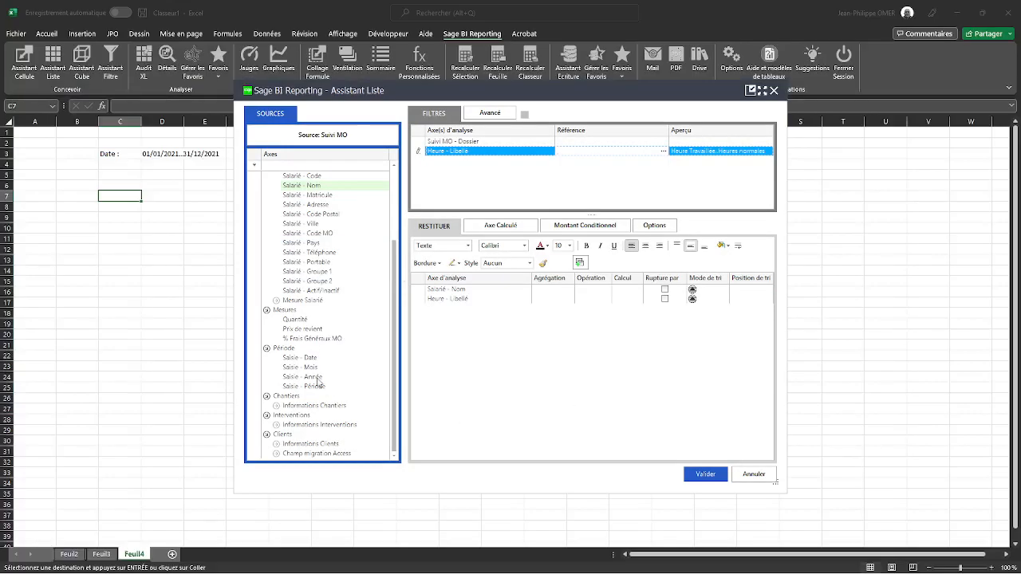
Add Chantier - Code, Chantier - Libellé and the Quantité measure to the output axes of the list
left_click(276, 406)
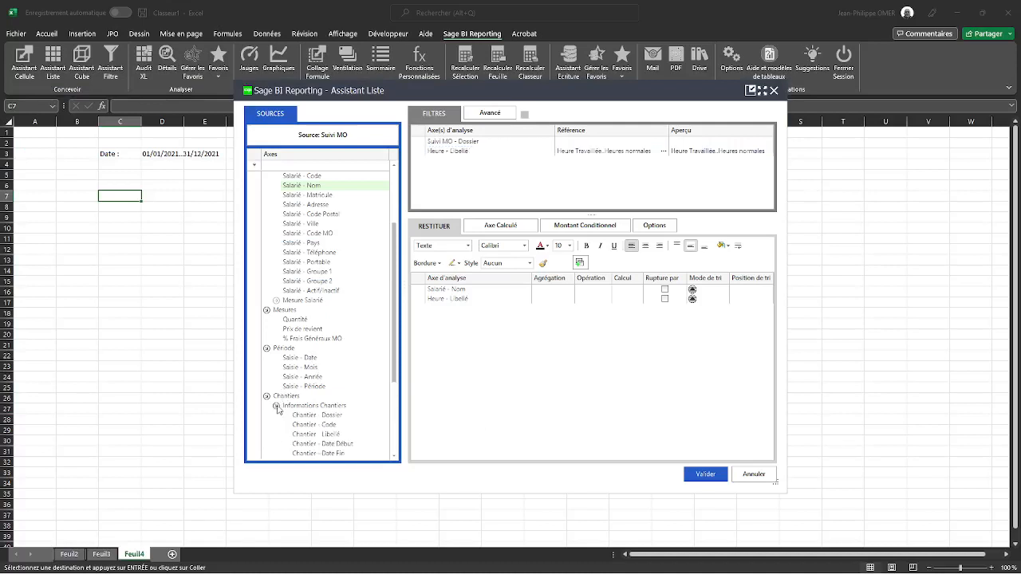
left_click(317, 424)
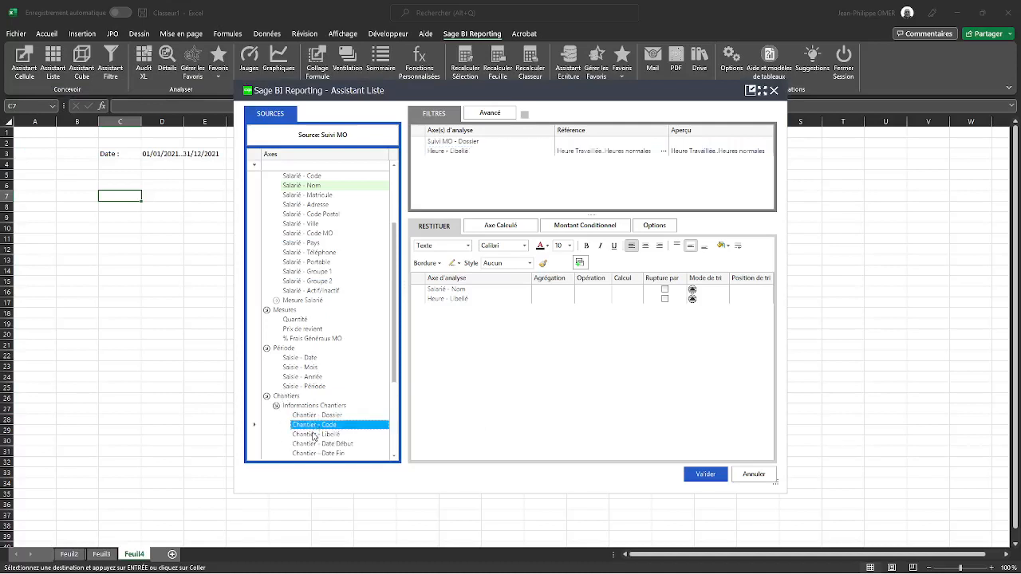
left_click(314, 435, "shift")
left_click_drag(313, 435, 498, 361)
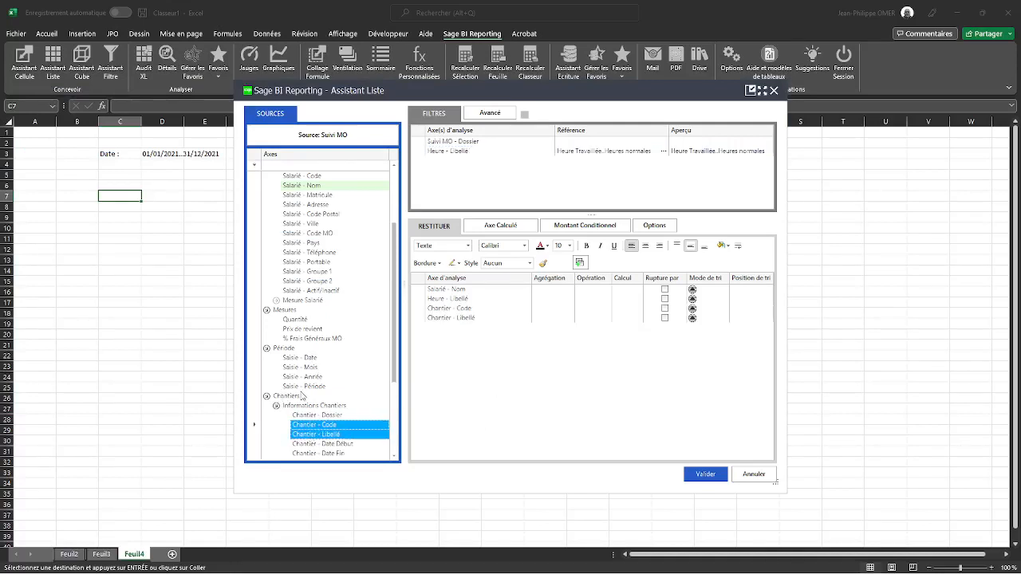
left_click(294, 313)
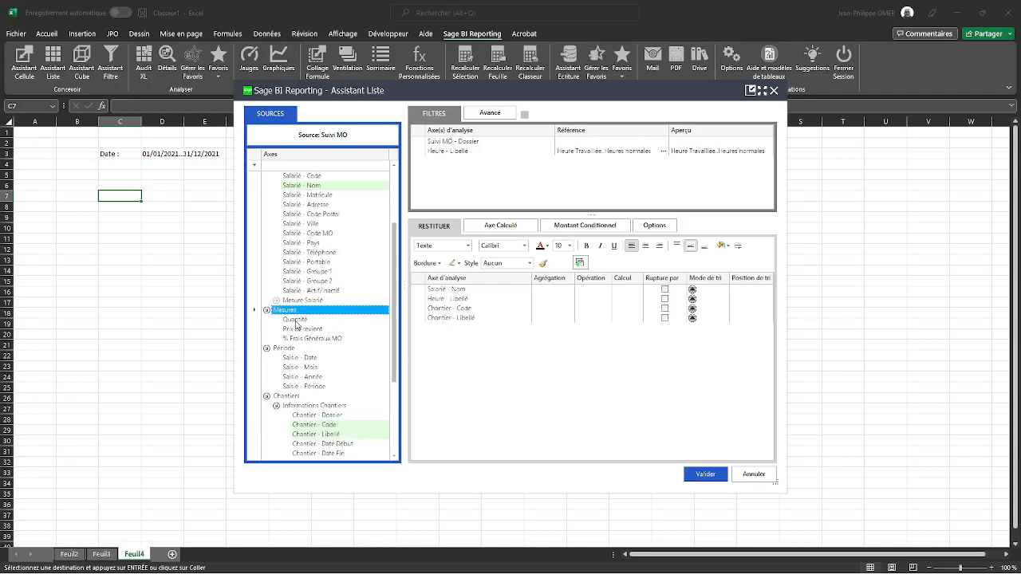
left_click_drag(295, 320, 473, 349)
Remove Heure - Libellé from the output axes and generate the list with a break on Salarié - Nom
left_click(449, 300)
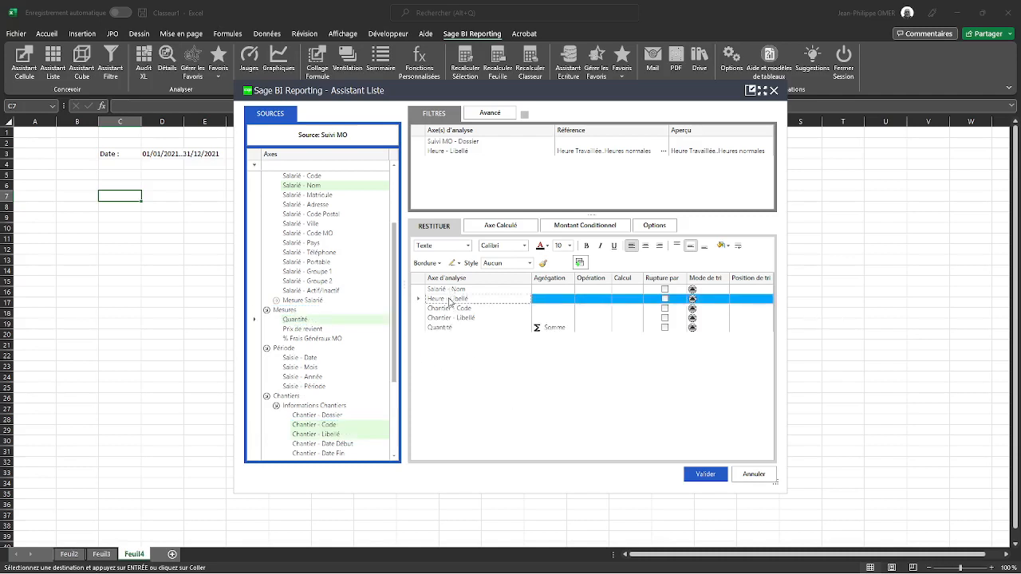
key("Delete")
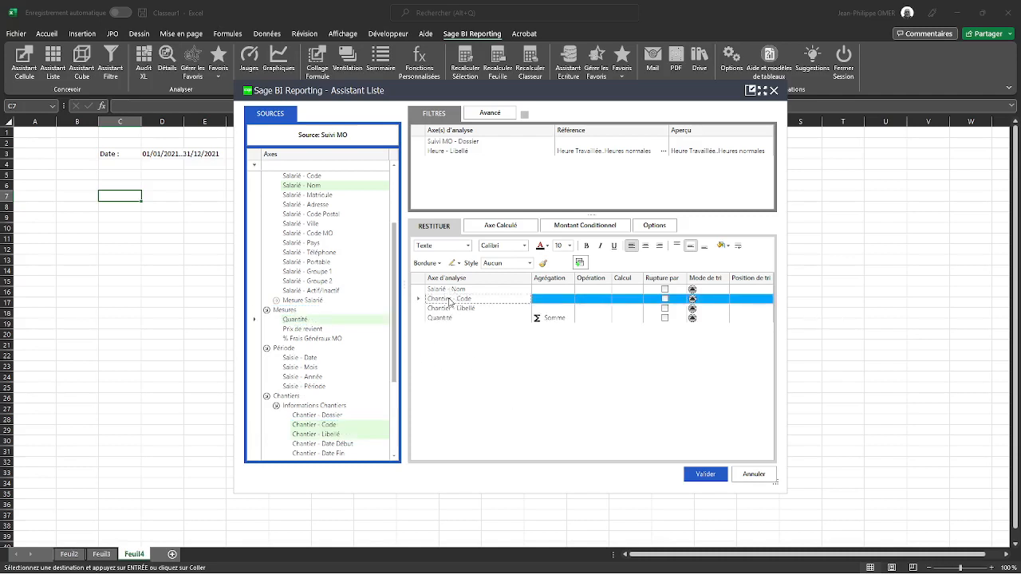
left_click(666, 291)
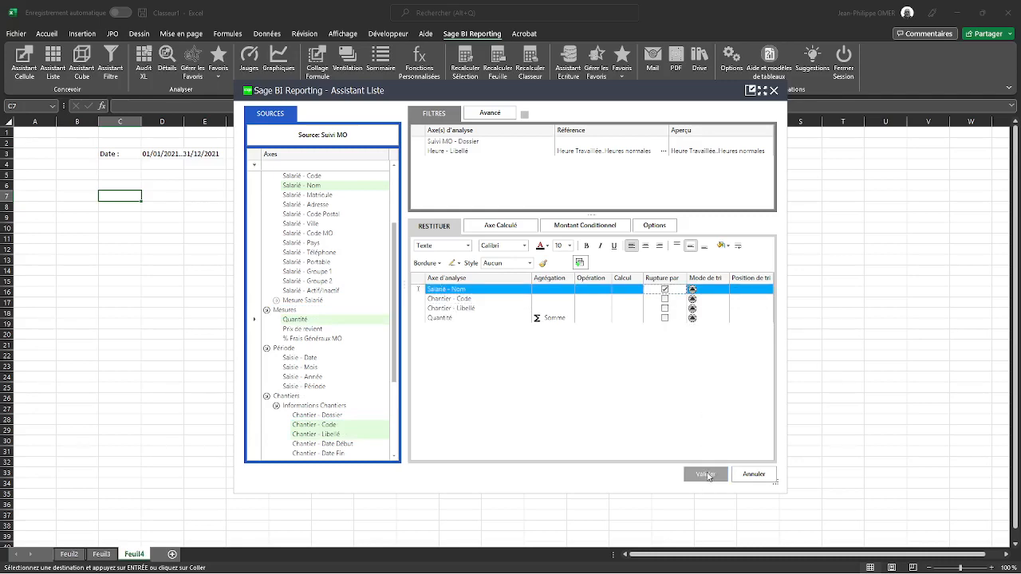
left_click(706, 476)
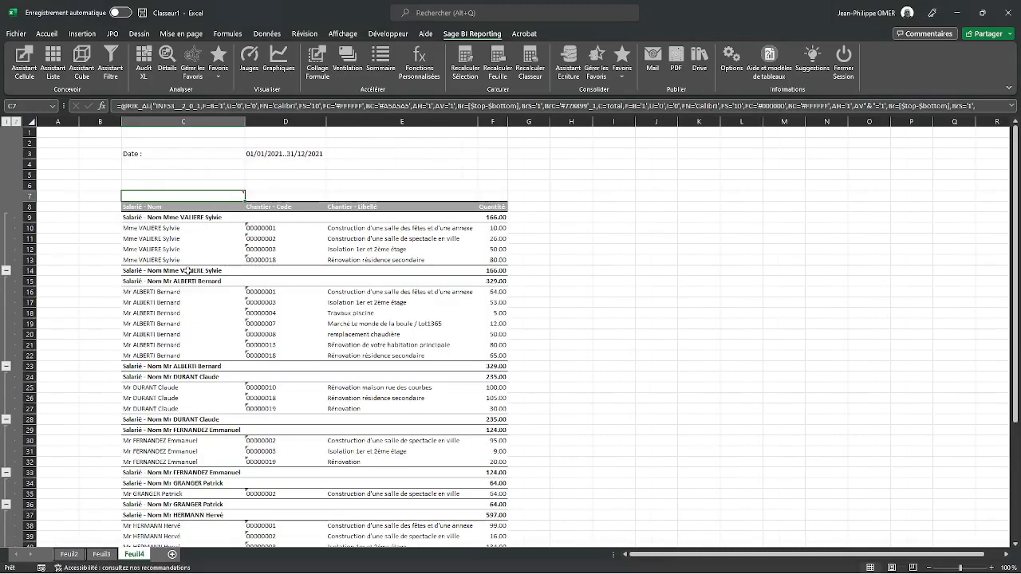
Reopen the list in C7 and turn off the Salarié - Nom subtotal row and its sum in the format options
mouse_move(182, 194)
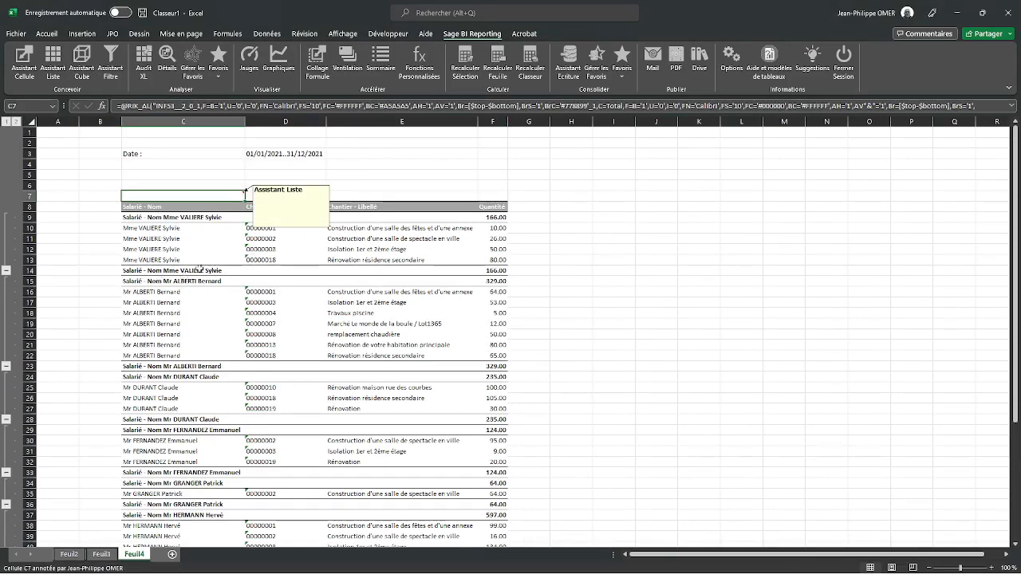
double_click(134, 228)
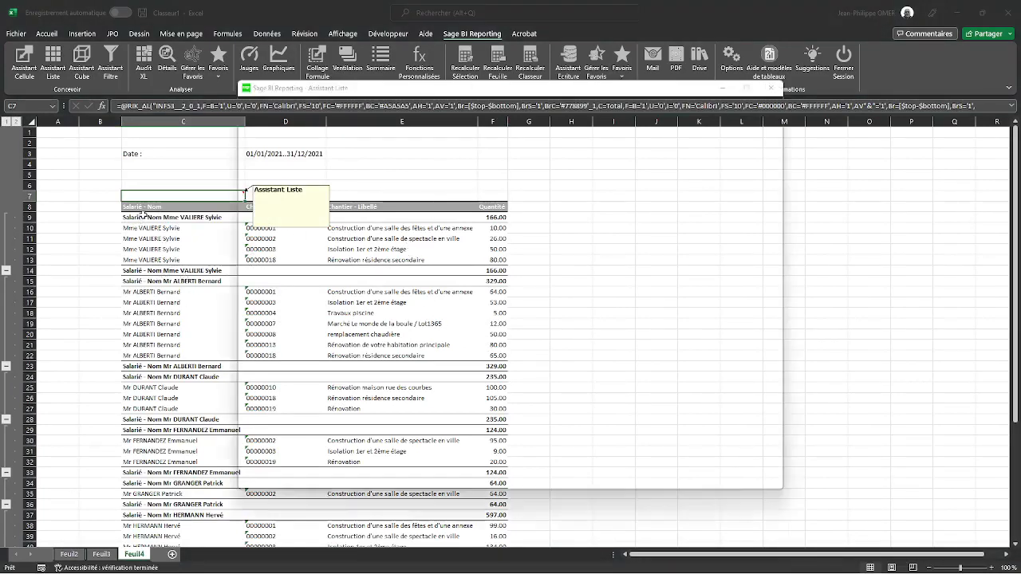
left_click(642, 228)
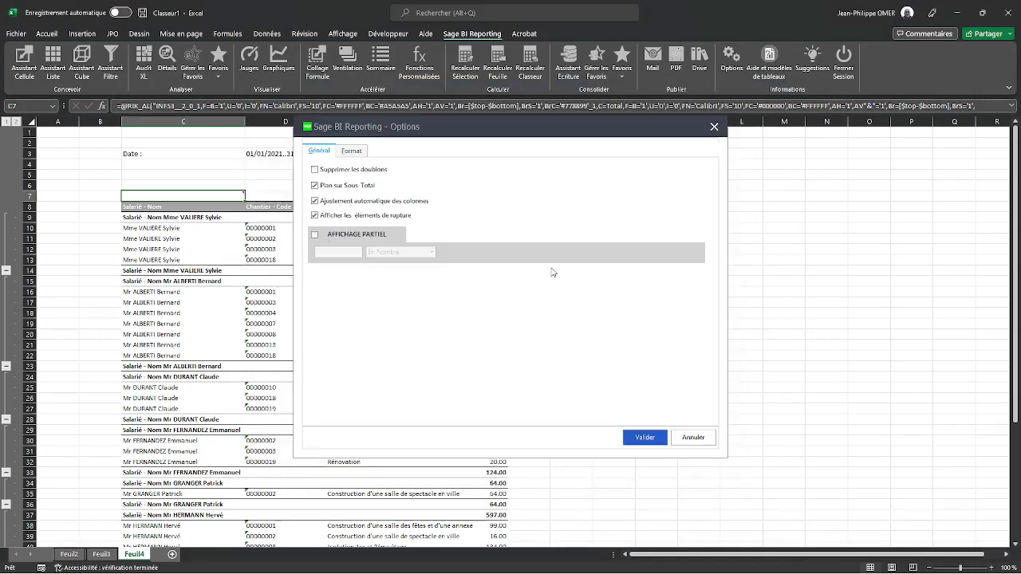
left_click(357, 153)
left_click(652, 333)
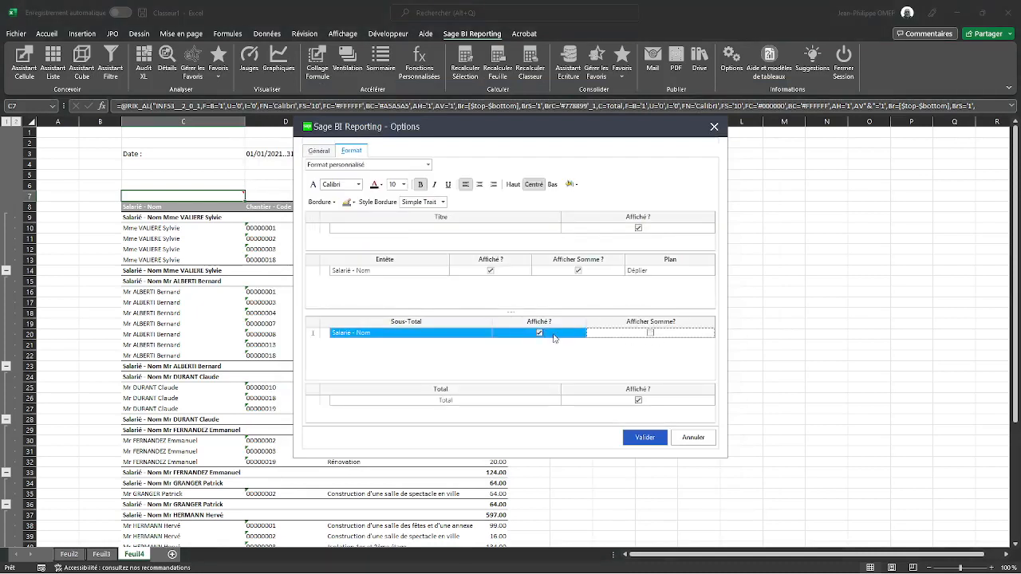
left_click(539, 334)
Give the Salarié - Nom break header a bright green background and apply the list options
left_click(611, 274)
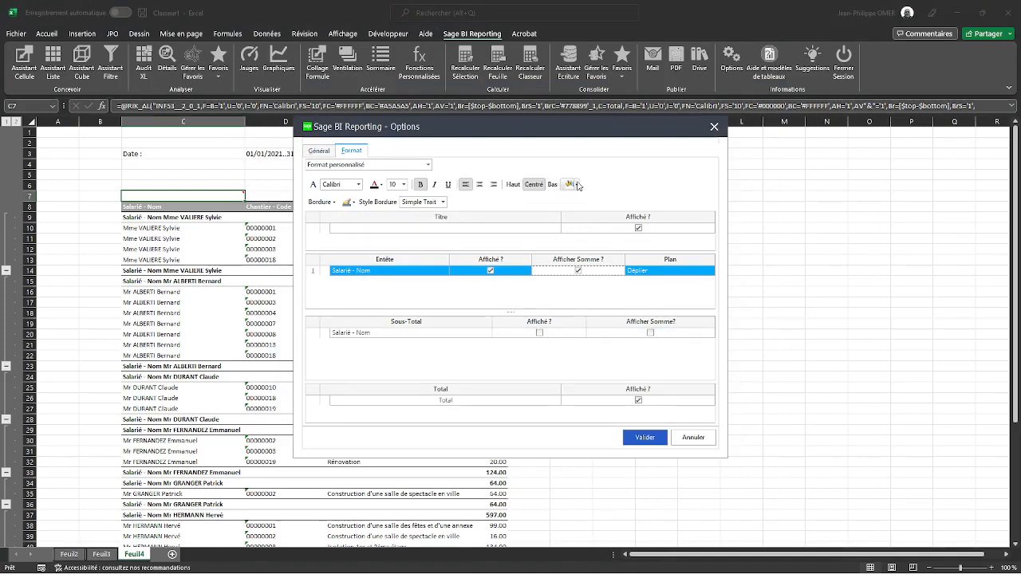
left_click(573, 184)
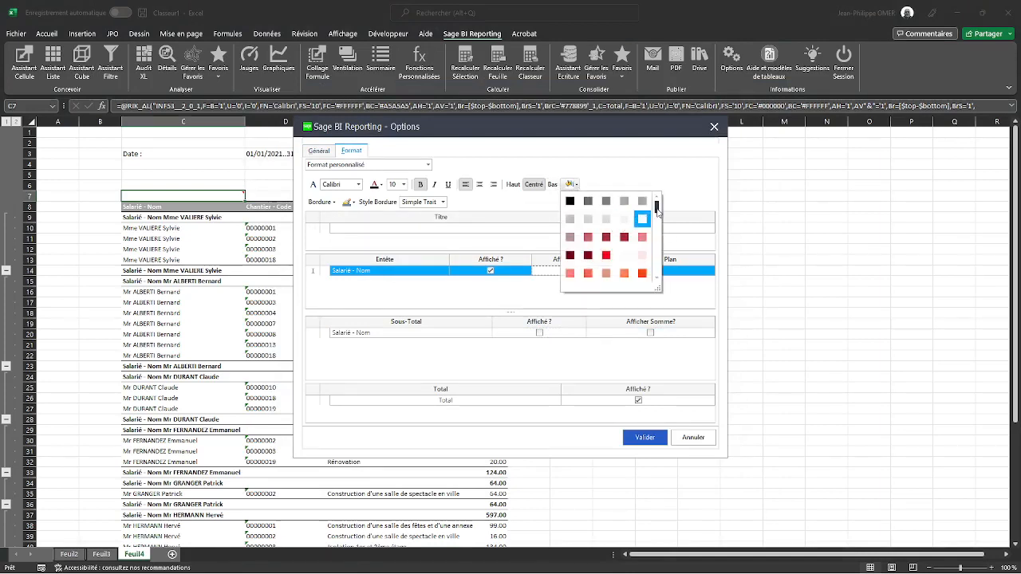
left_click_drag(656, 209, 657, 239)
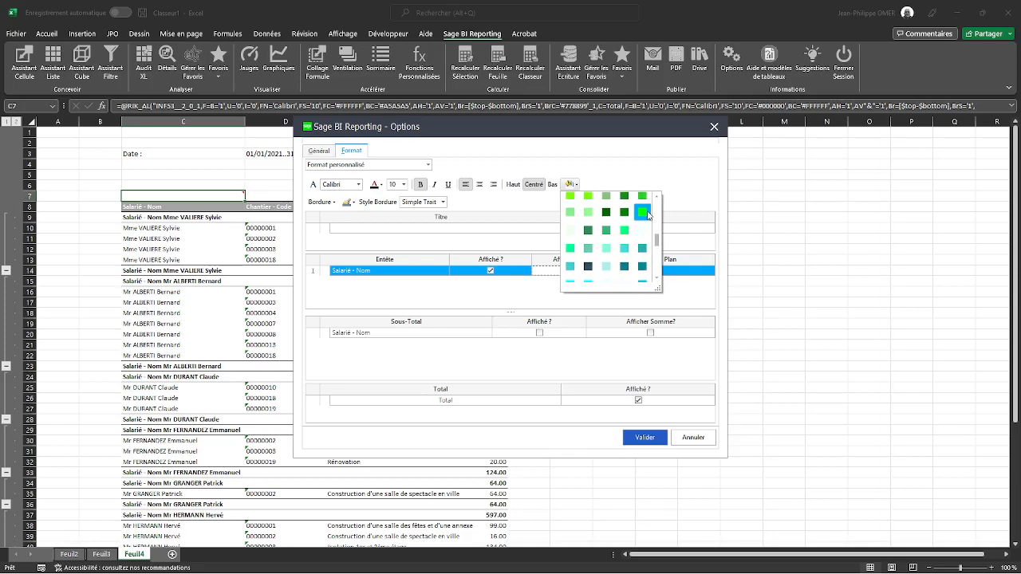
left_click(643, 212)
left_click(644, 438)
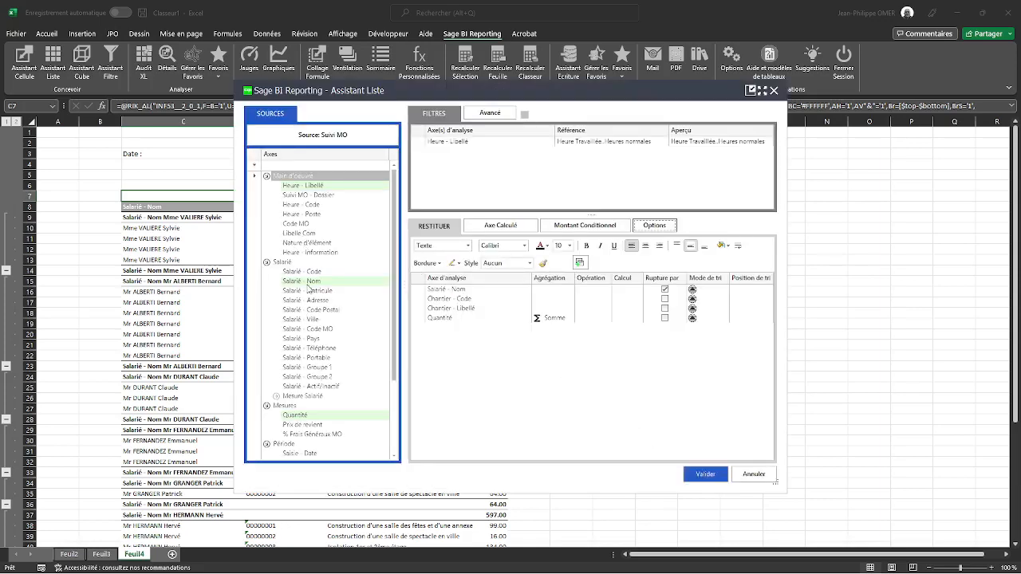
Filter the list on Saisie - Date using the date range in cell D3 and regenerate it
scroll(330, 434, "down", 2)
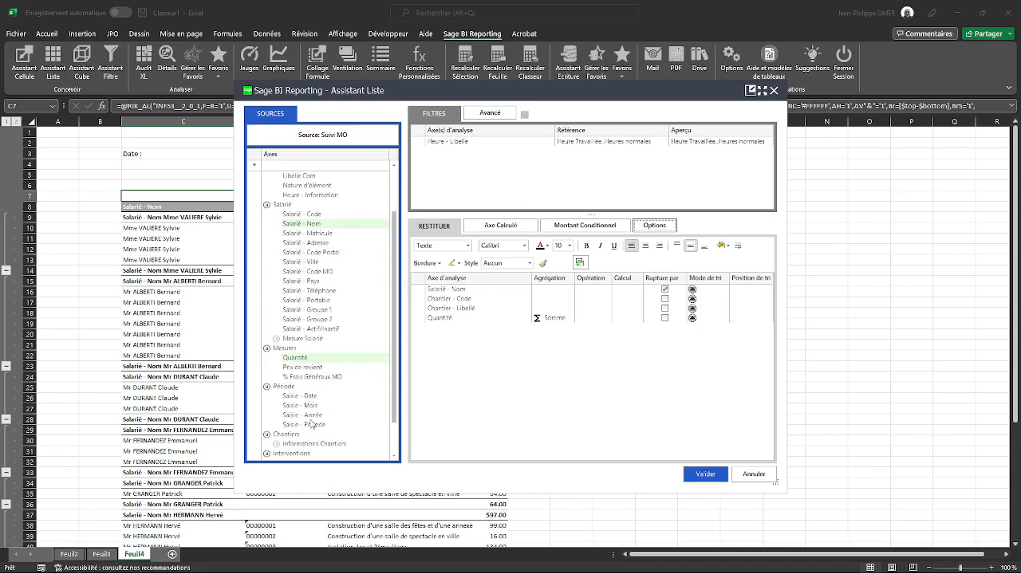
left_click_drag(306, 397, 454, 117)
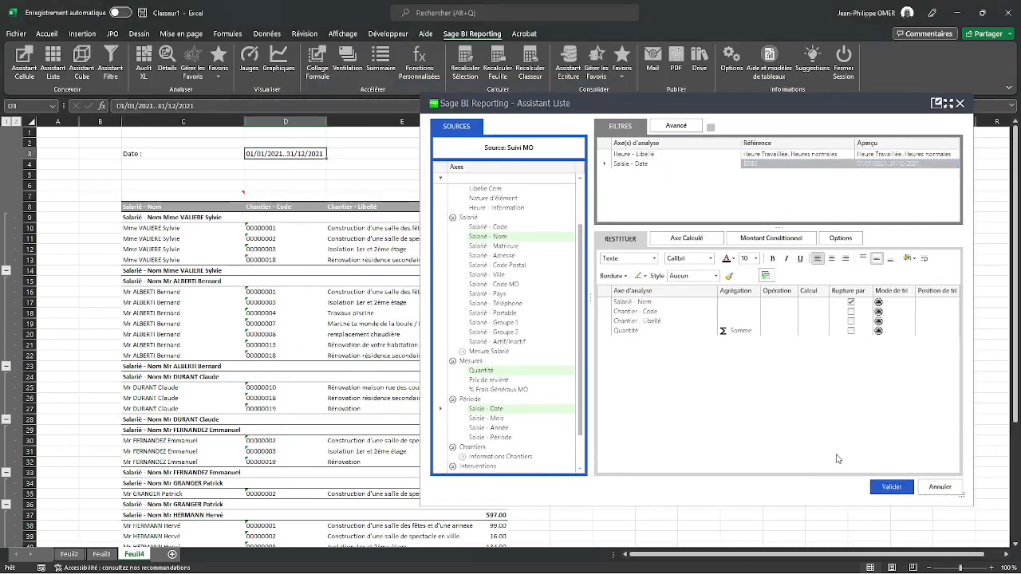
left_click(891, 487)
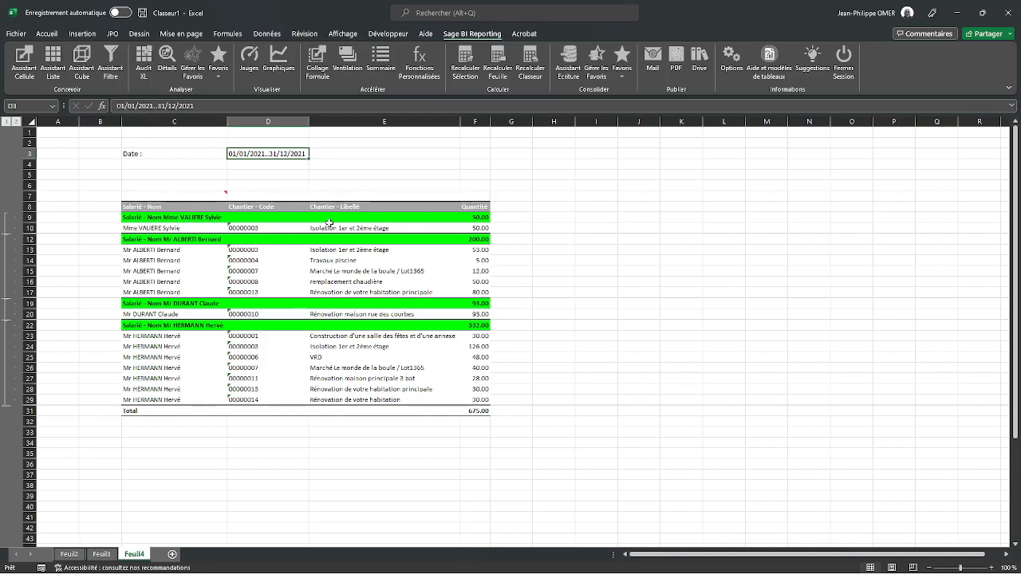
Reopen the list in C7, insert Saisie - Date between Salarié - Nom and Chantier - Code, and look through the regenerated rows
left_click(249, 228)
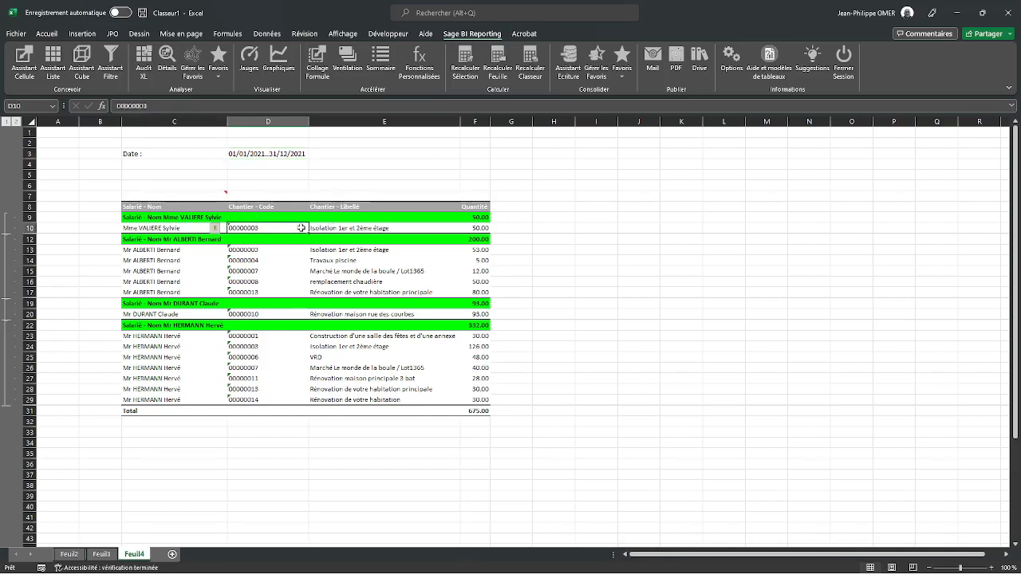
left_click(200, 194)
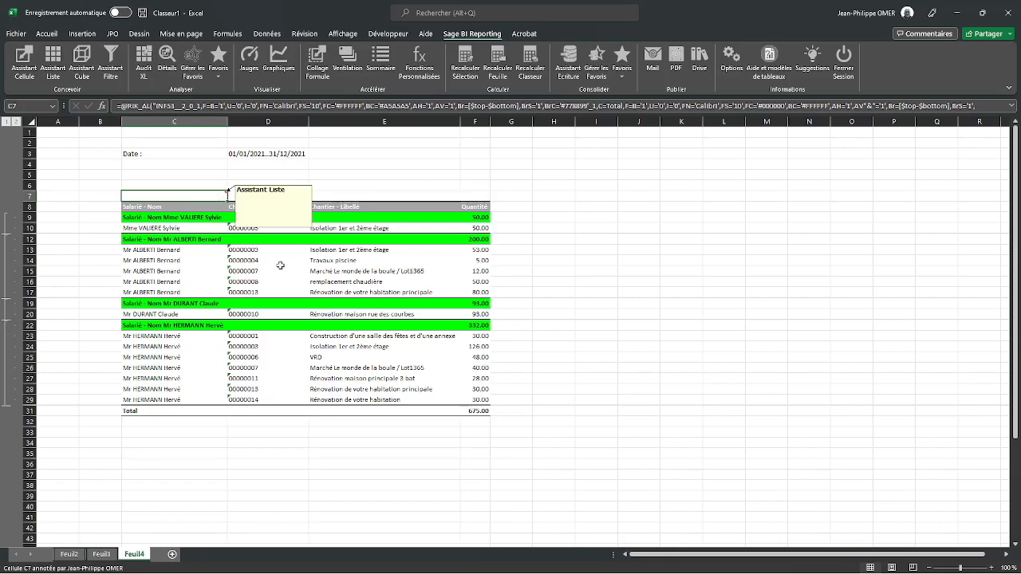
double_click(188, 198)
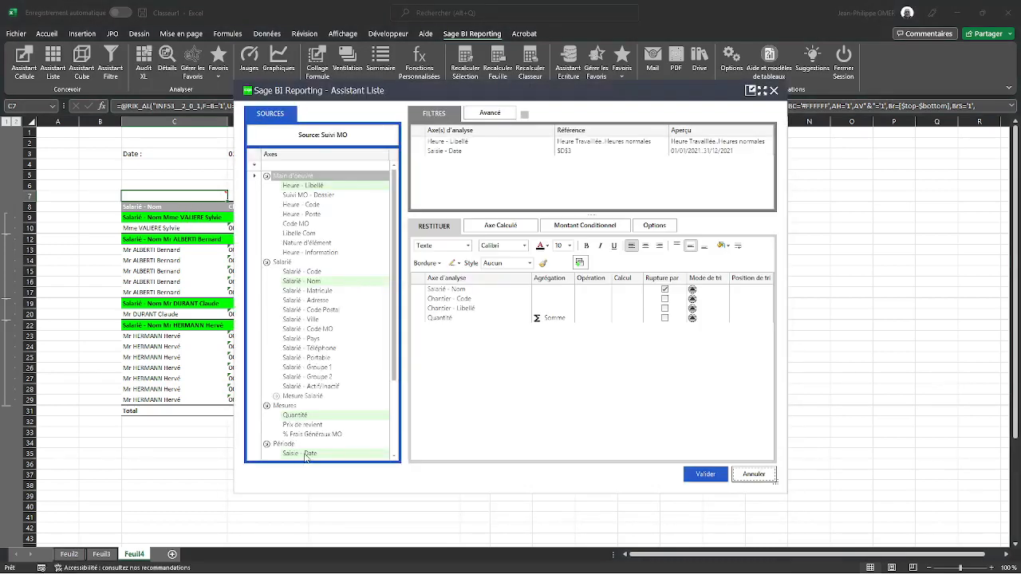
left_click_drag(304, 454, 466, 298)
left_click(695, 474)
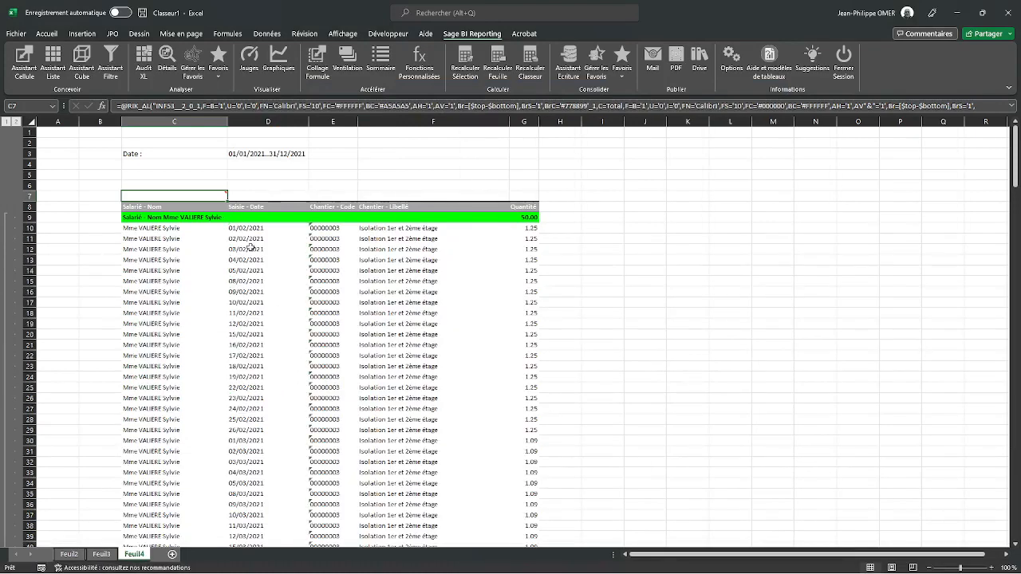
left_click_drag(250, 239, 291, 524)
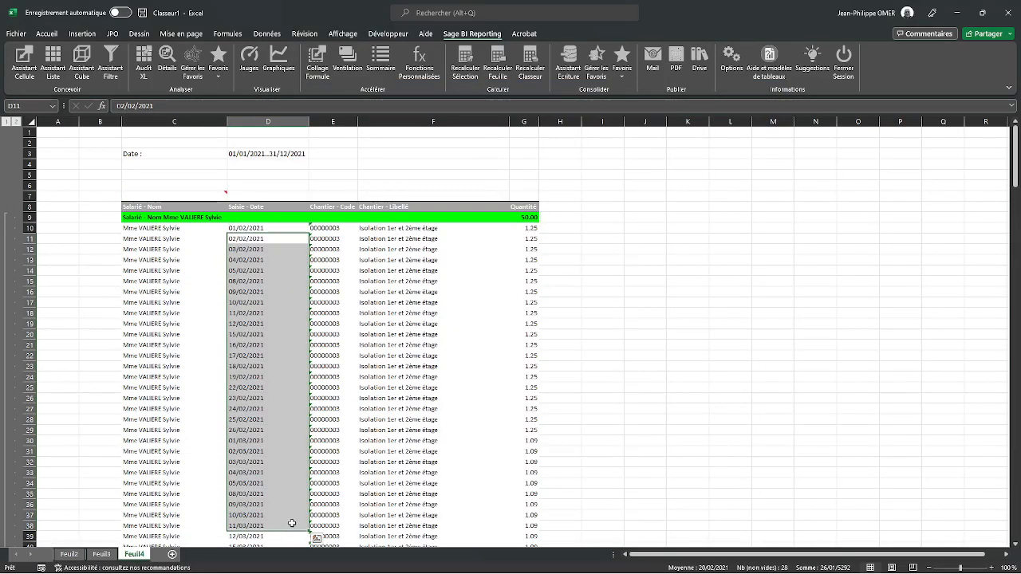
scroll(292, 523, "down", 8)
scroll(292, 522, "down", 2)
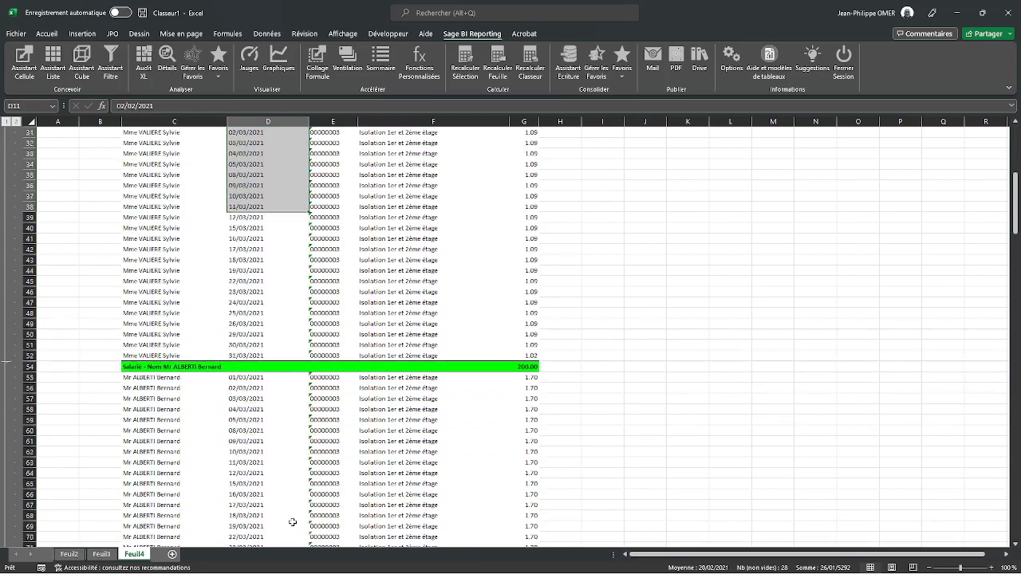
scroll(292, 523, "up", 4)
Add a worksheet, start a list in C3 on Sage Batigest Connect's Suivi chantiers model, and expand its Informations Chantiers axes
left_click(174, 554)
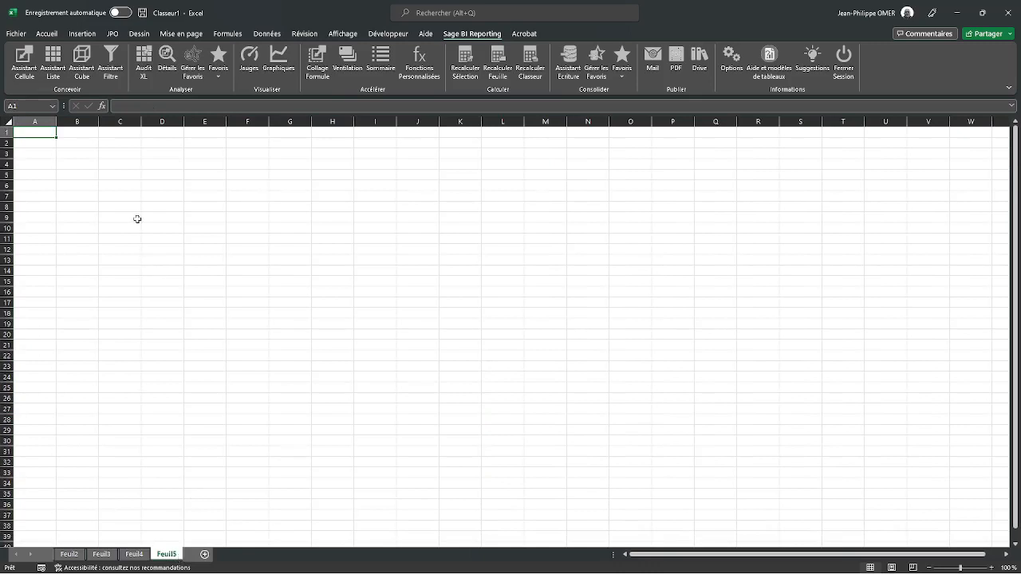
left_click(132, 157)
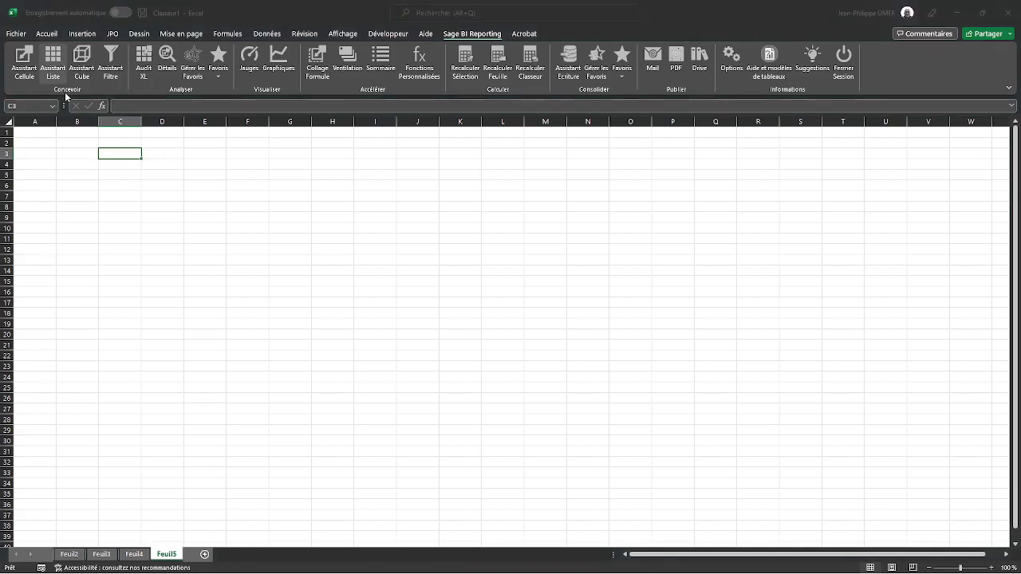
left_click(370, 139)
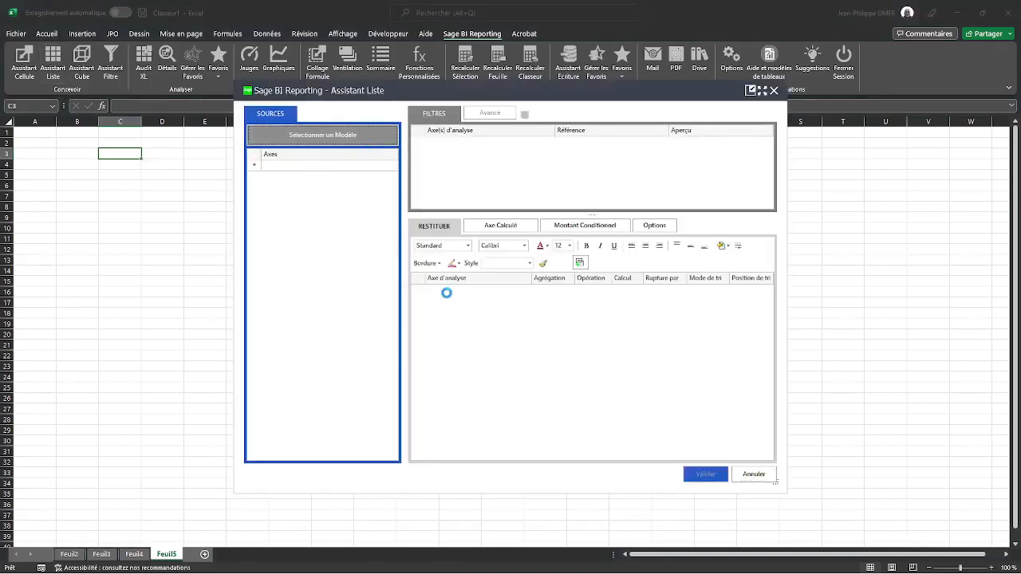
left_click(371, 276)
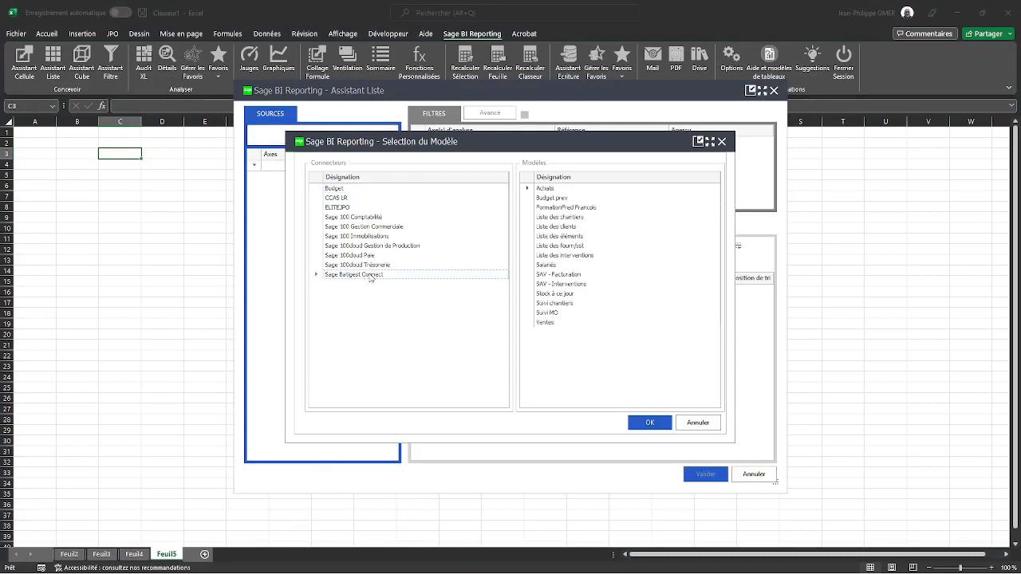
double_click(563, 304)
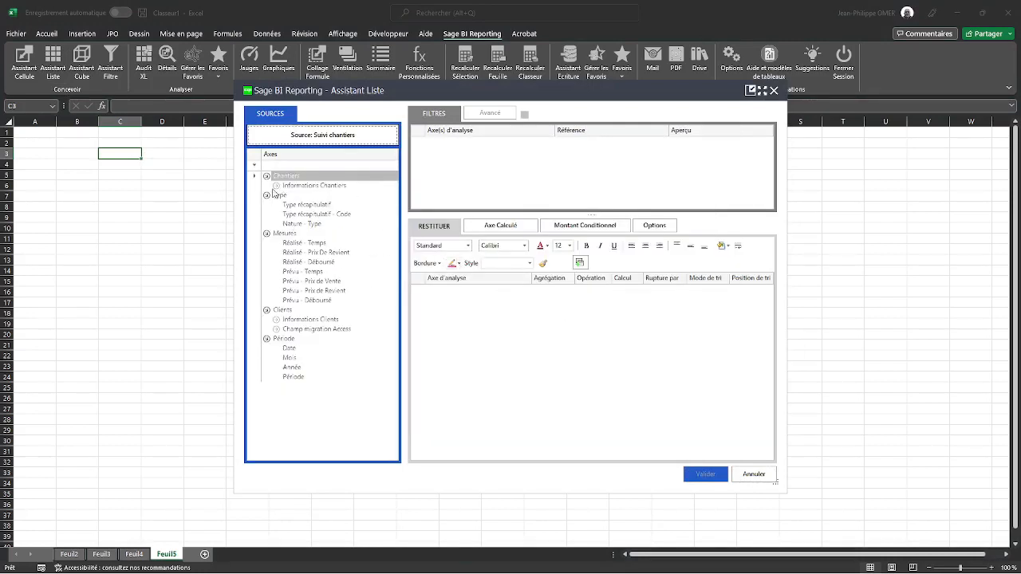
double_click(280, 186)
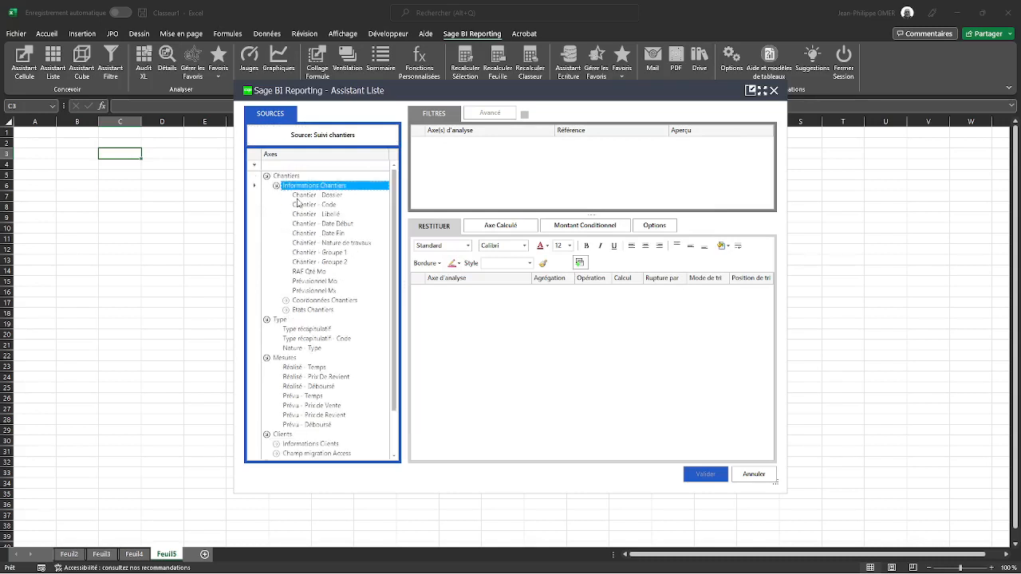
Add Chantier - Code, Chantier - Libellé, and the Prévu and Réalisé measures for Temps and Déboursé to the list's output columns
left_click_drag(298, 204, 496, 389)
left_click(319, 368)
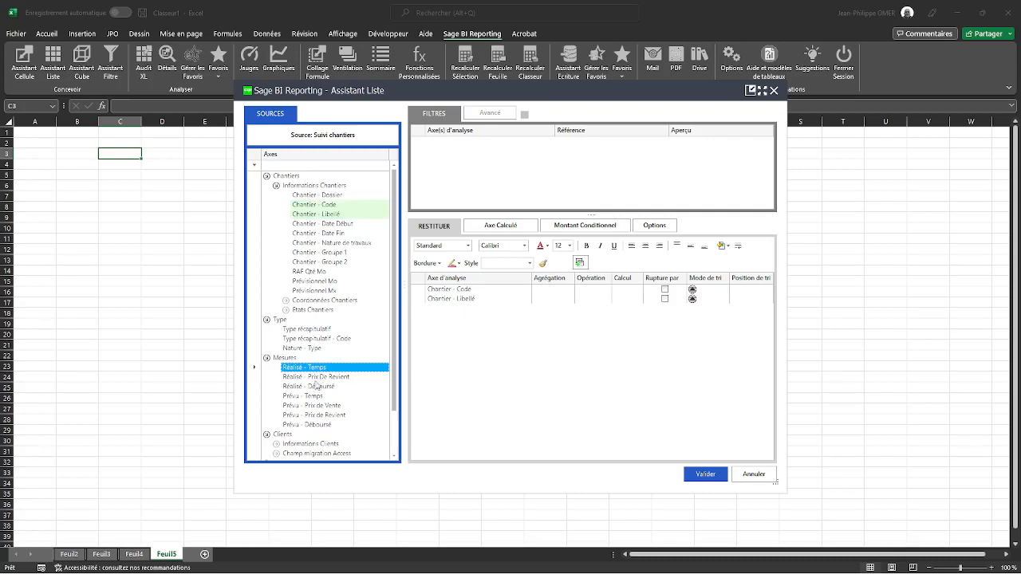
left_click(311, 387, "ctrl")
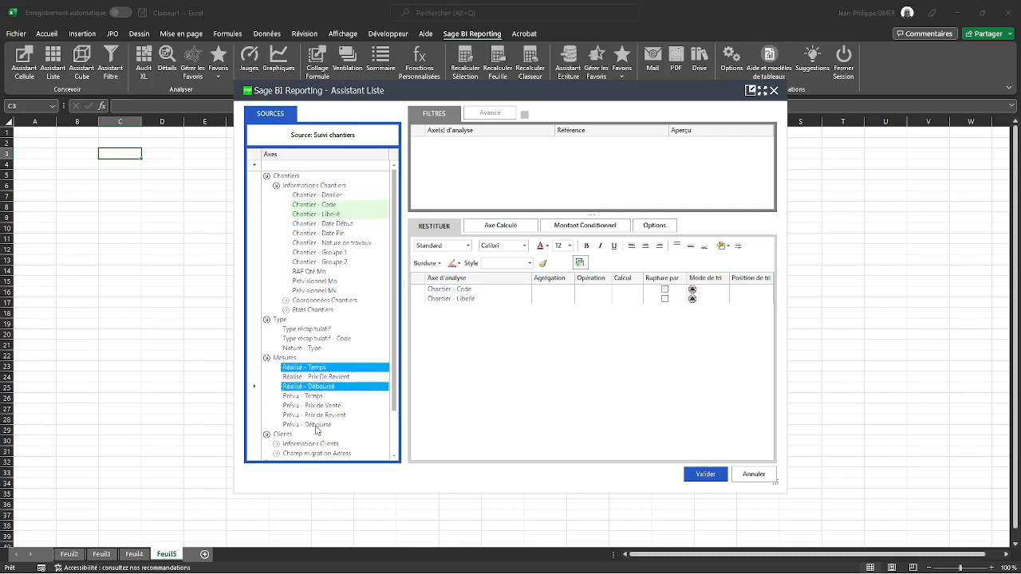
left_click(317, 427, "ctrl")
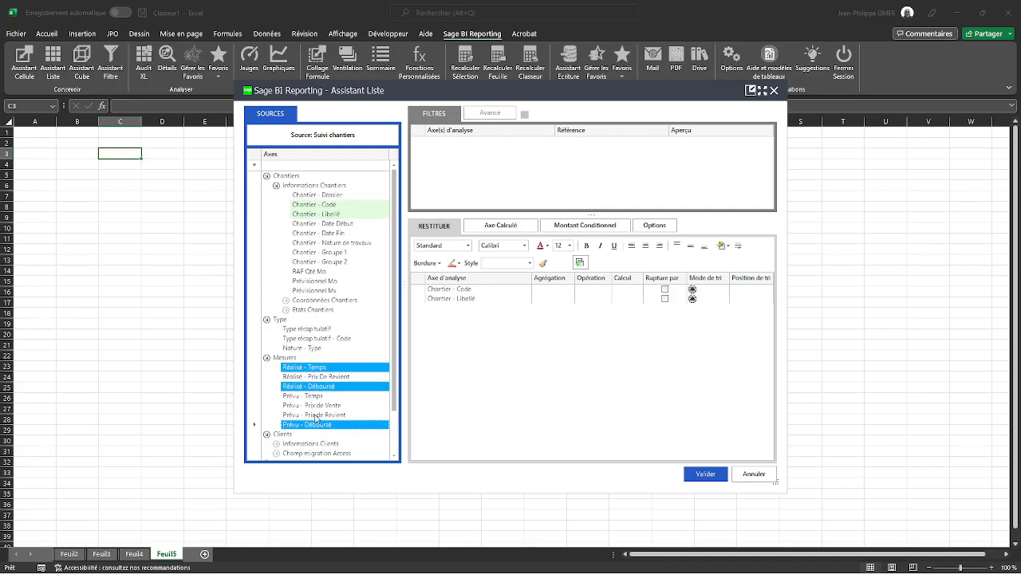
left_click(314, 397, "ctrl")
left_click_drag(313, 403, 456, 328)
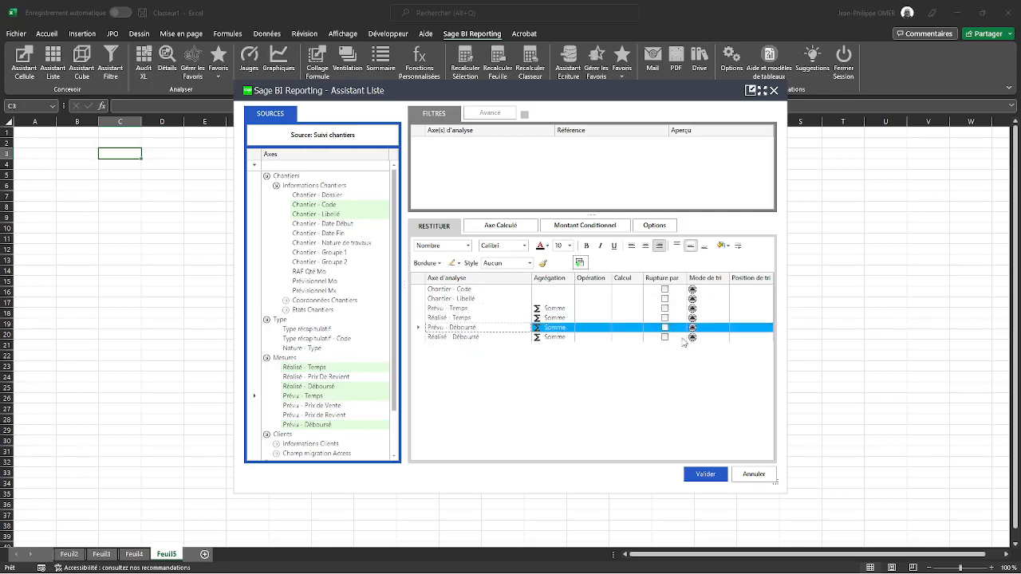
Set the list's format to Format Office and generate the list in C3
left_click(655, 226)
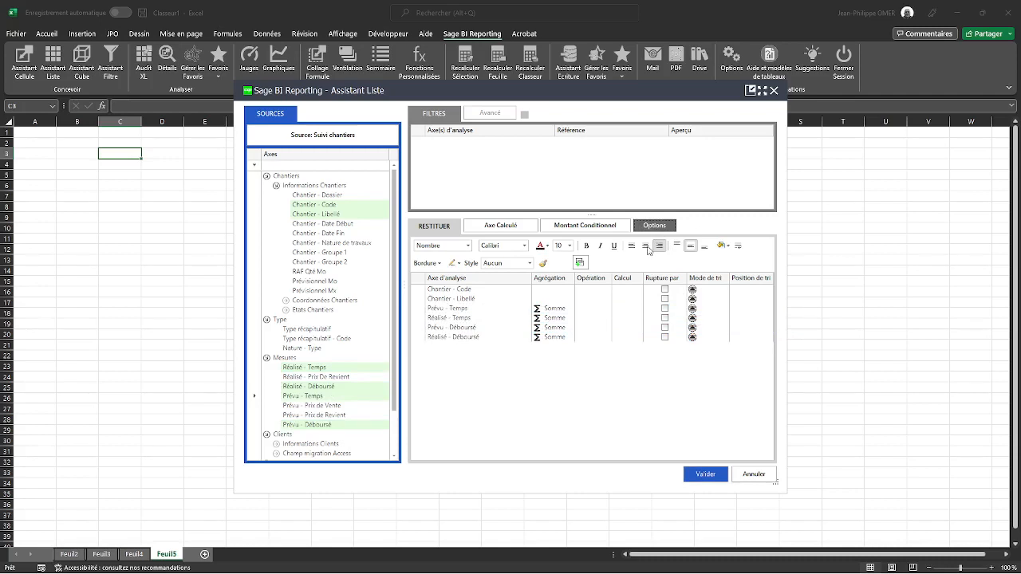
left_click(654, 228)
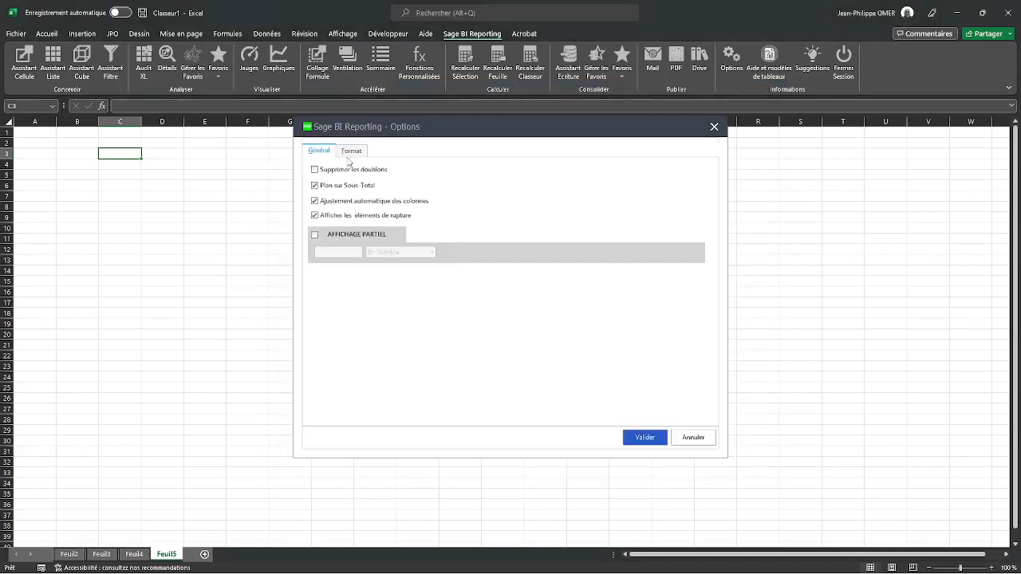
left_click(351, 151)
left_click(379, 164)
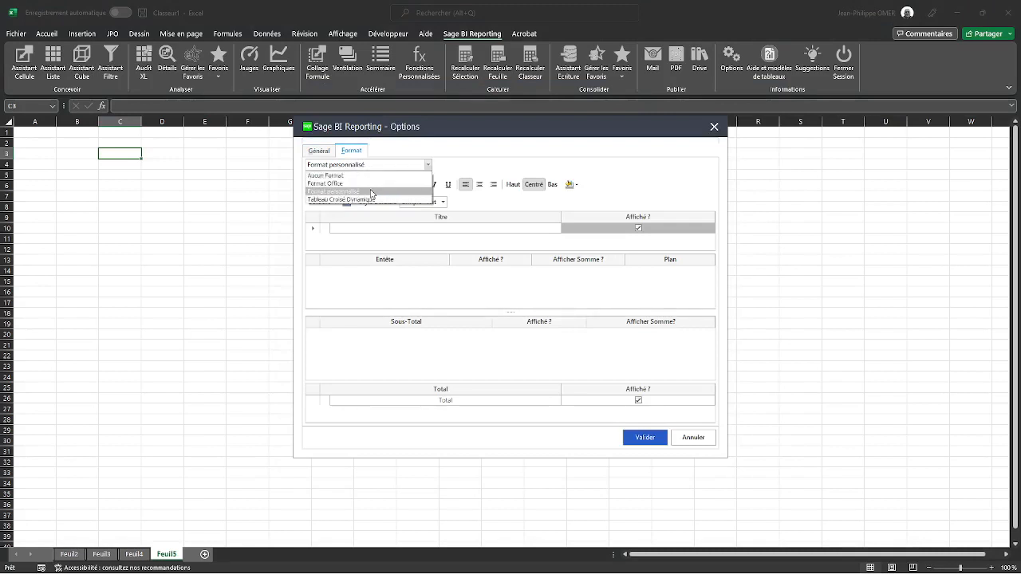
left_click(362, 185)
left_click(659, 437)
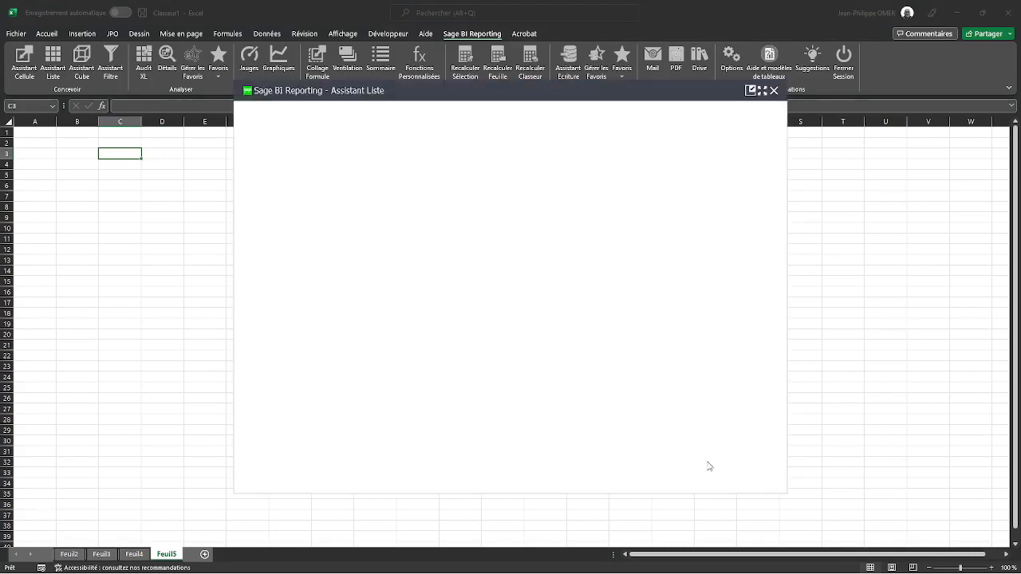
left_click(705, 474)
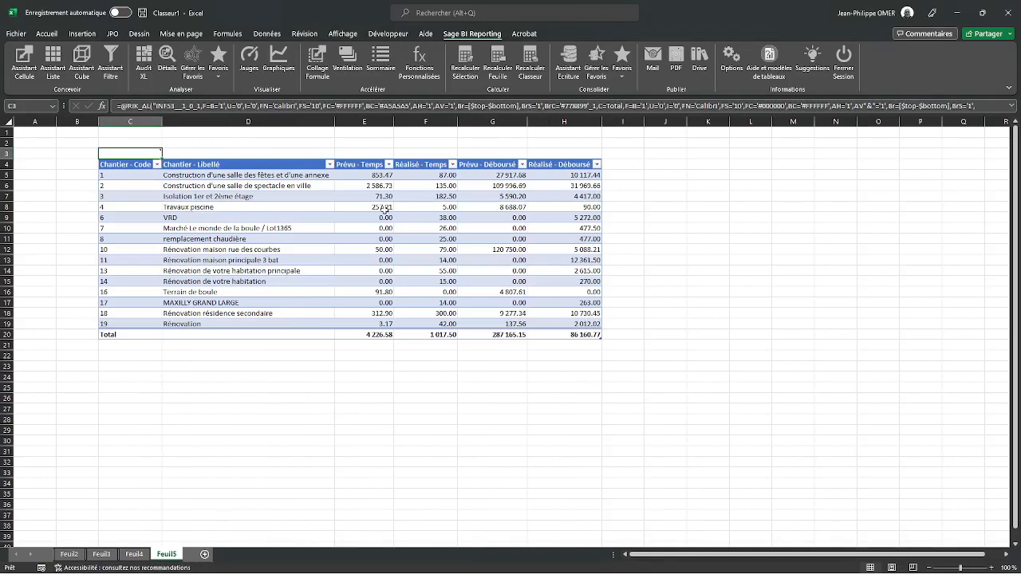
Reopen the list in C3 and add Client - Nom and Représentant - Nom after the existing output columns
left_click(607, 165)
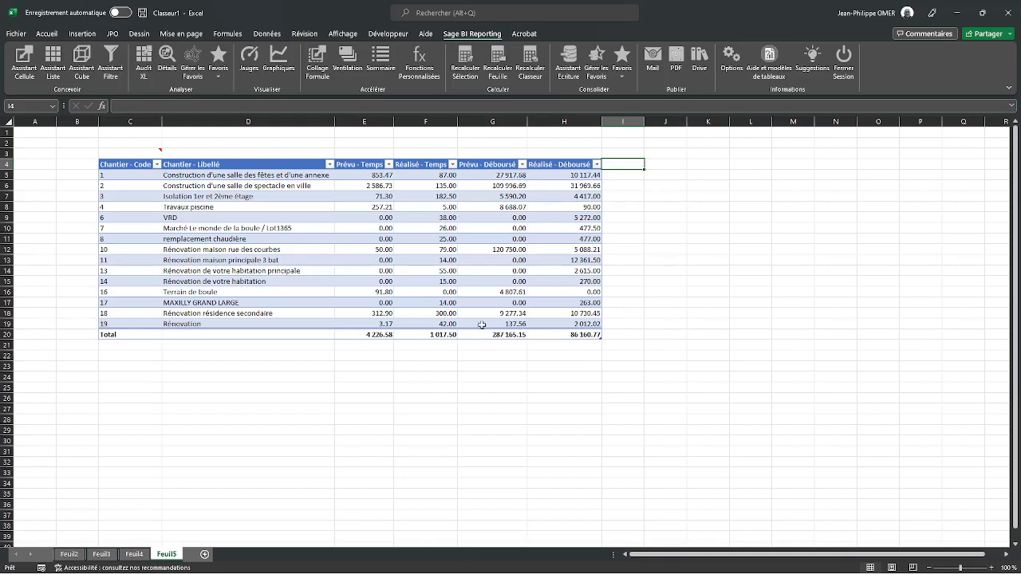
left_click(148, 152)
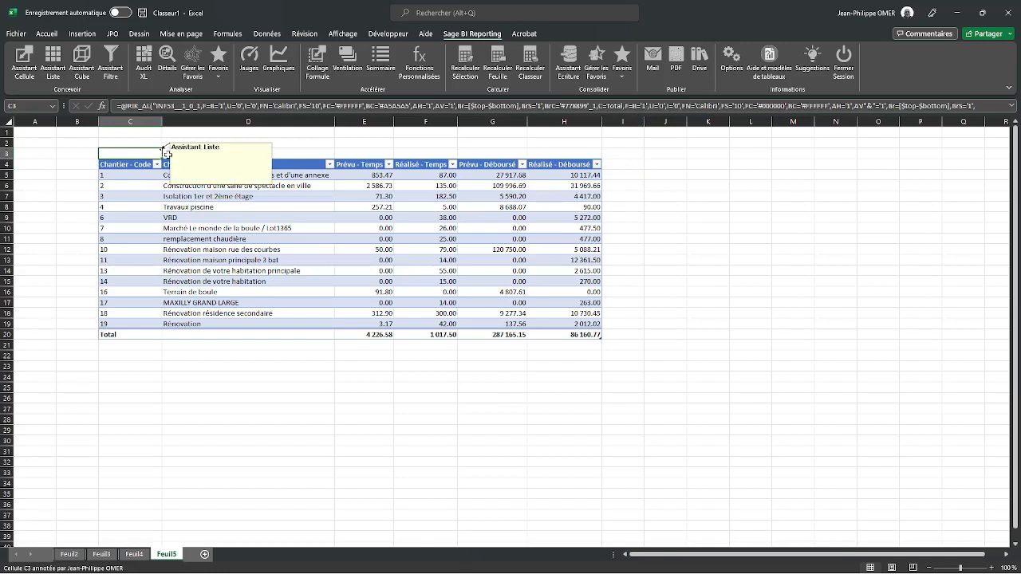
double_click(163, 152)
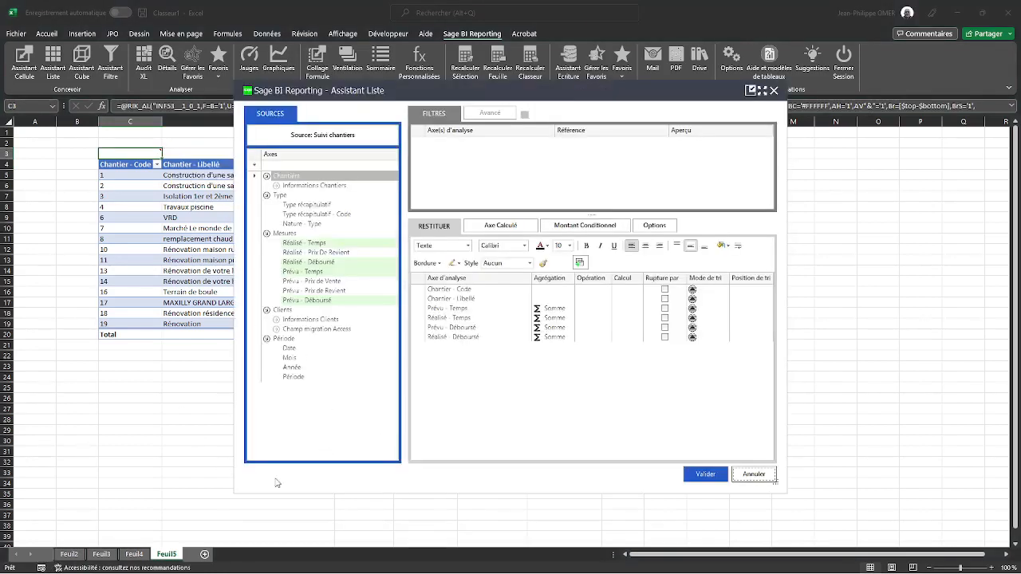
left_click(277, 319)
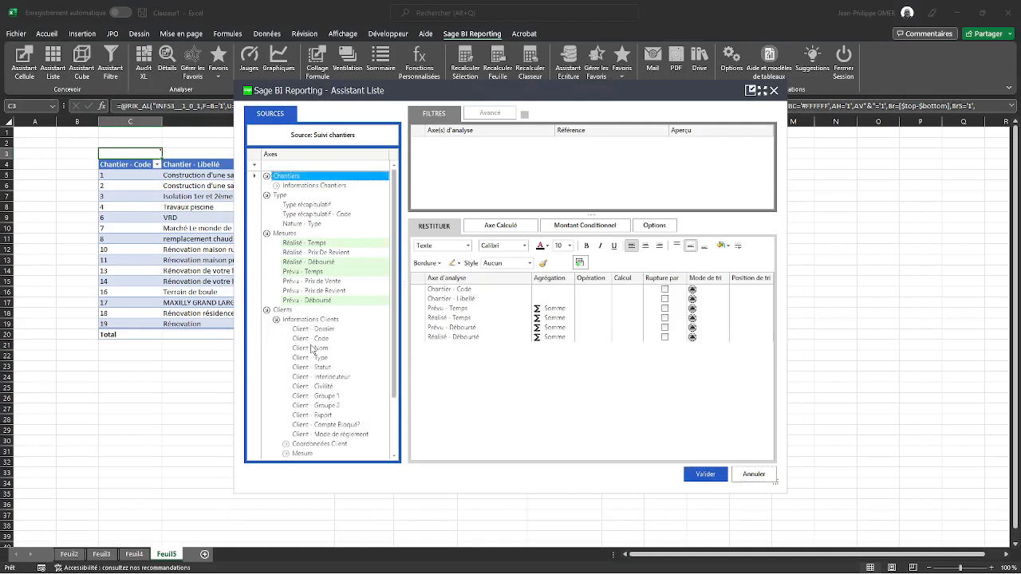
left_click_drag(311, 351, 428, 373)
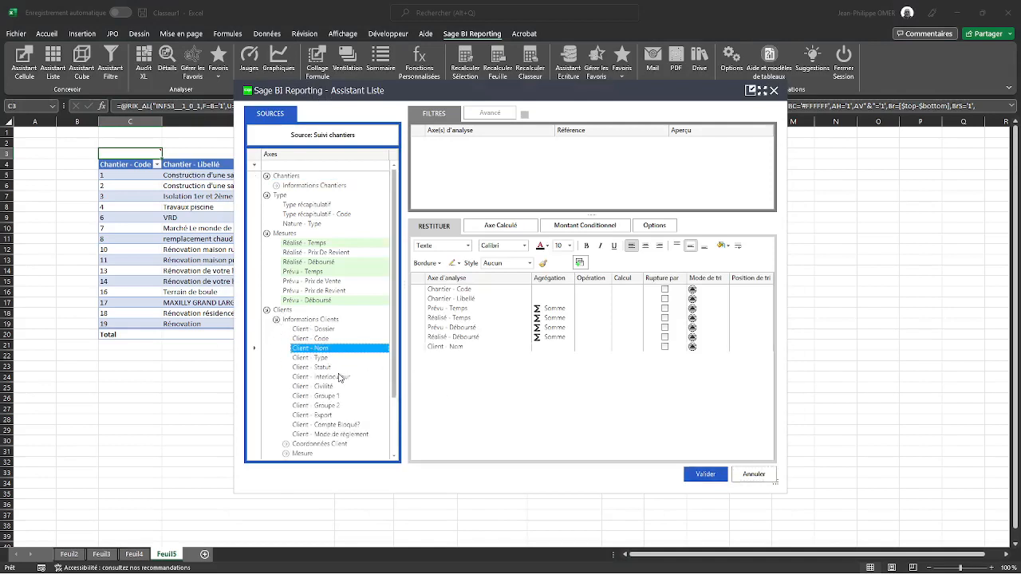
scroll(326, 423, "down", 2)
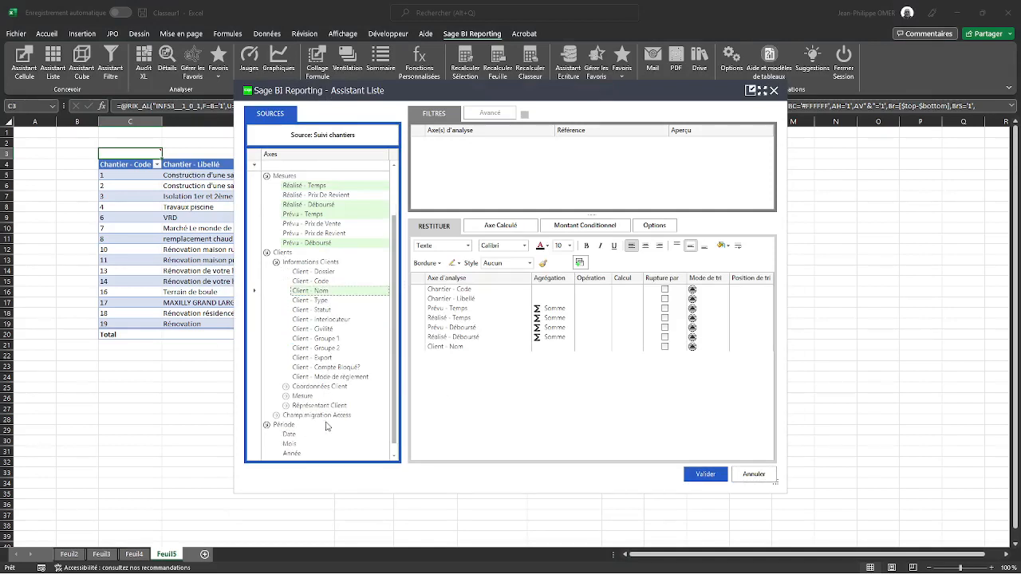
left_click(286, 410)
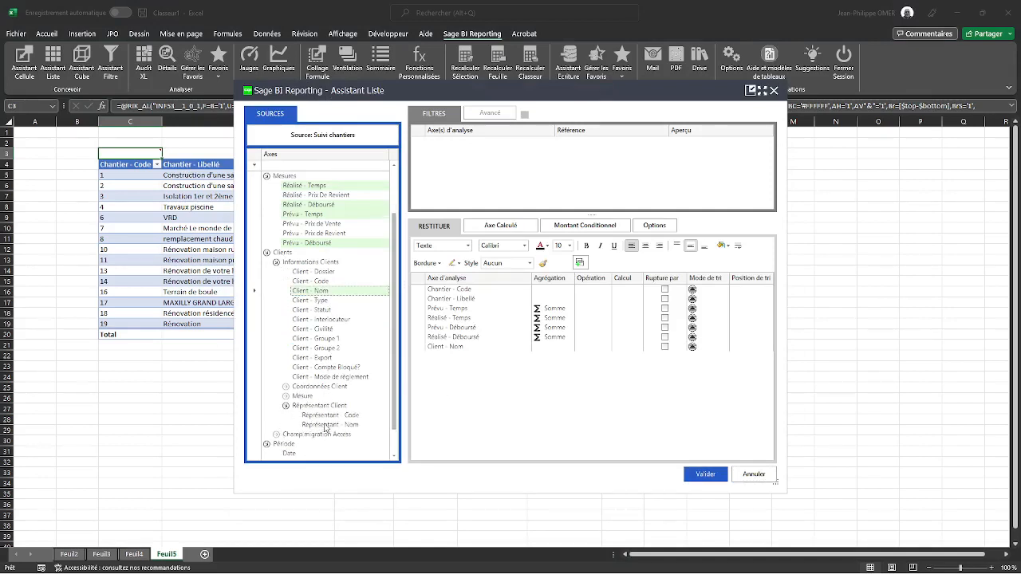
left_click_drag(328, 425, 417, 346)
Change the list's format to Tableau Croisé Dynamique and regenerate it as a pivot table
scroll(363, 339, "up", 2)
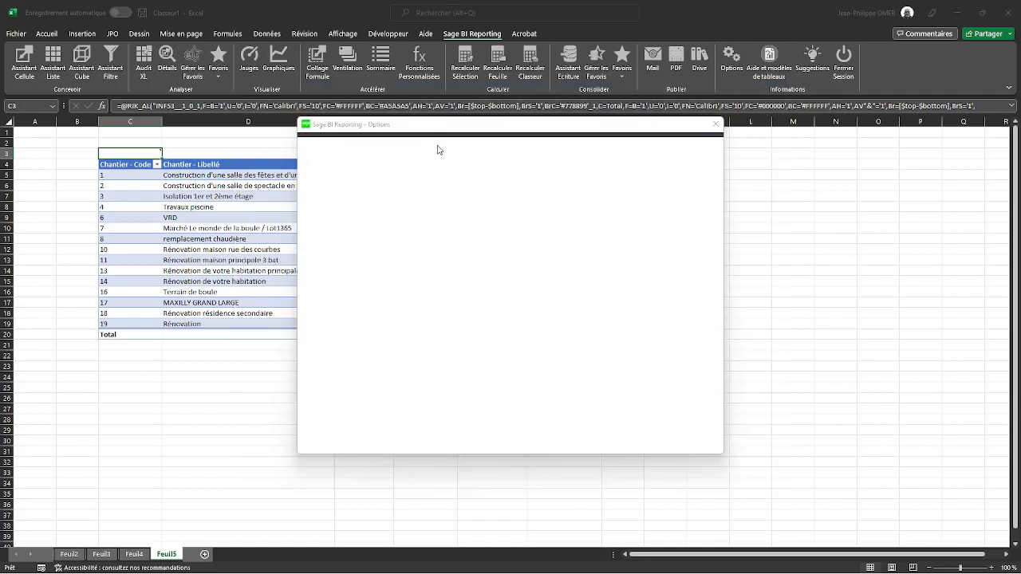
left_click(352, 151)
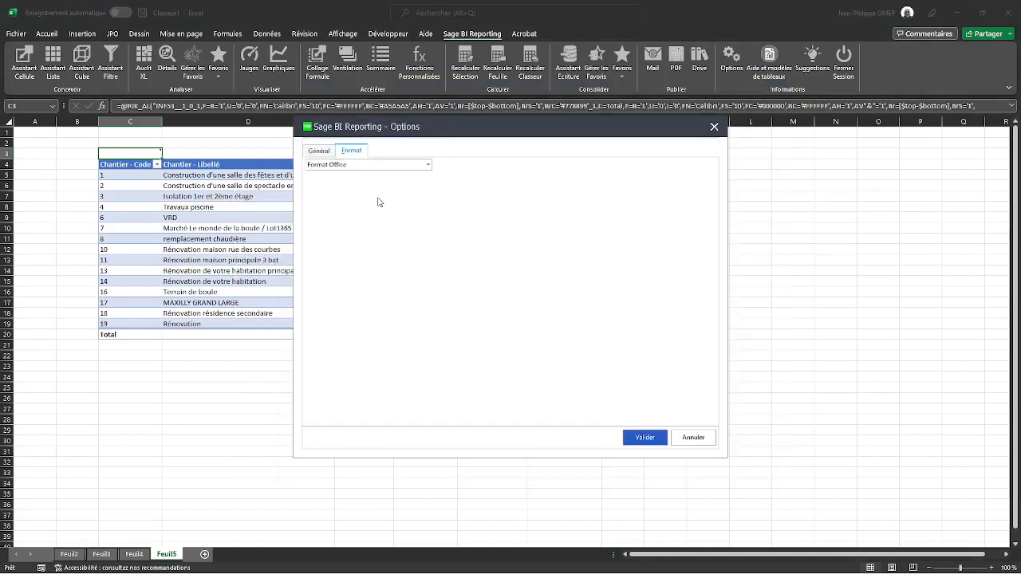
left_click(345, 168)
left_click(363, 204)
left_click(640, 444)
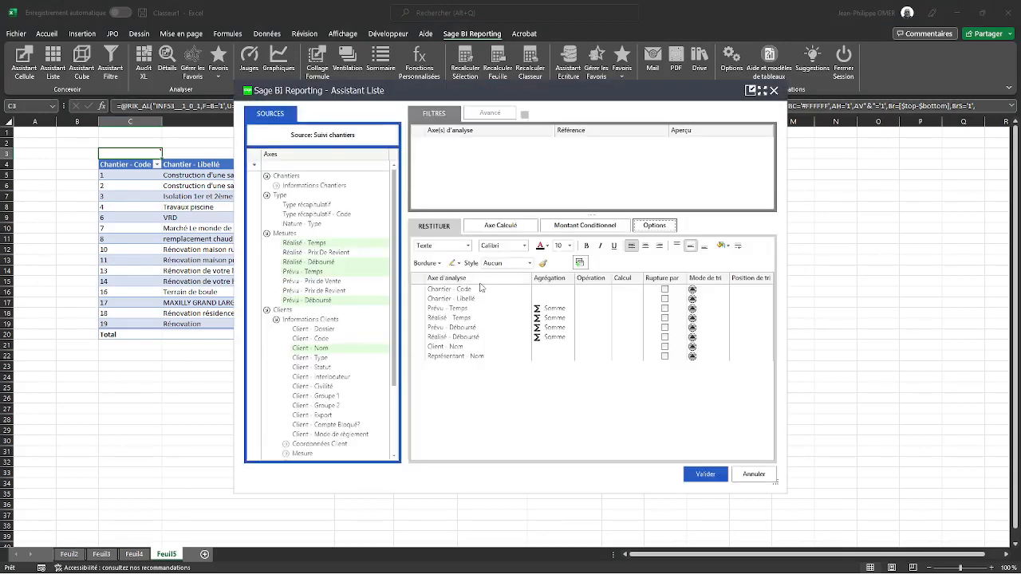
left_click(713, 476)
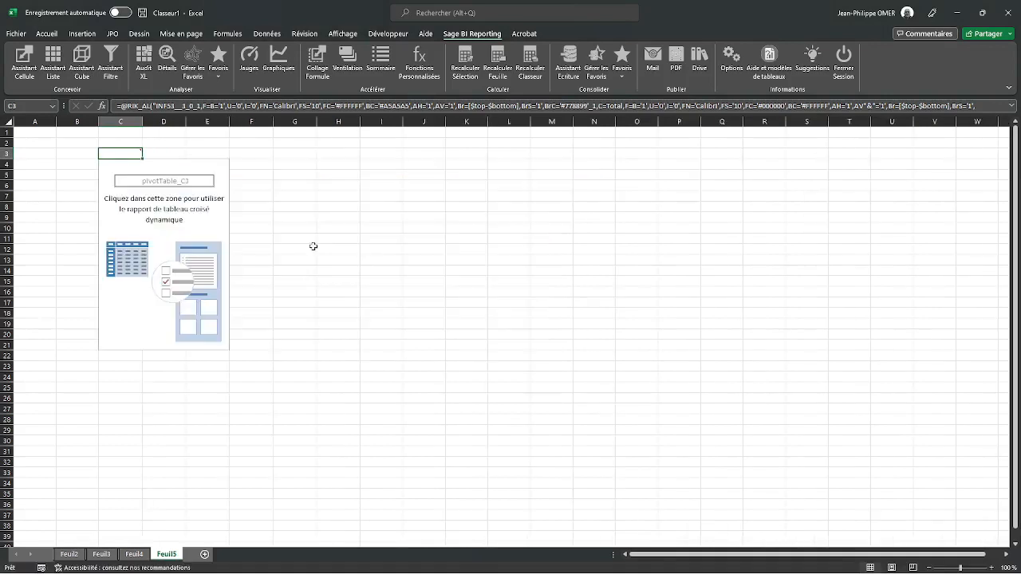
Try out a slicer on Représentant - Nom beside the empty pivot table and remove it
left_click(201, 250)
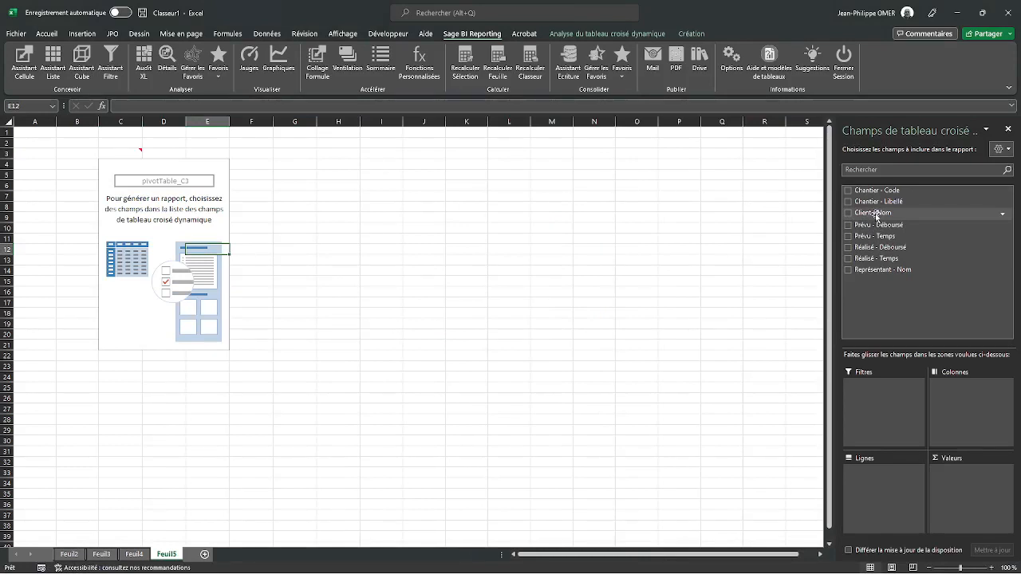
right_click(881, 272)
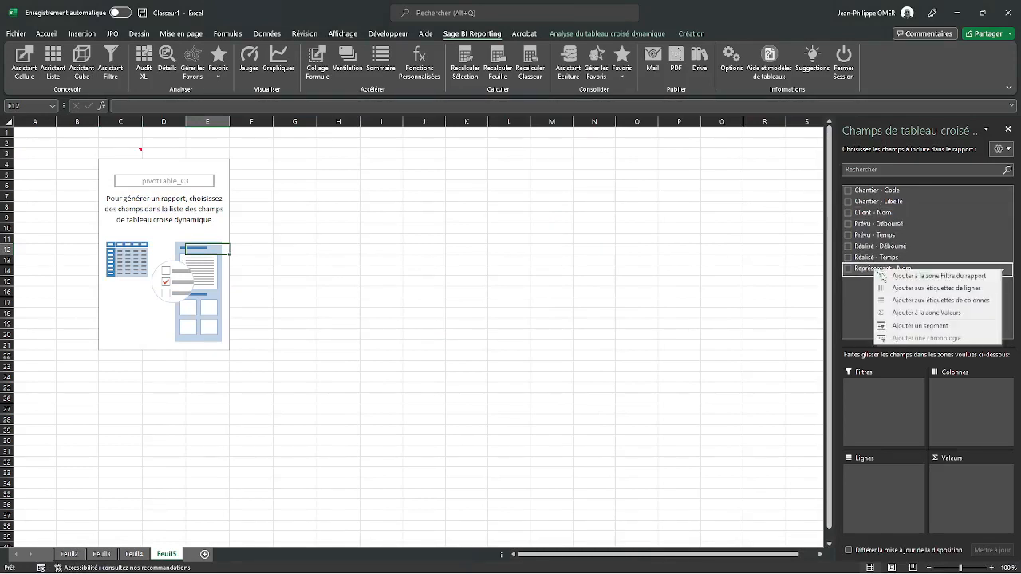
left_click(917, 326)
left_click_drag(427, 281, 501, 210)
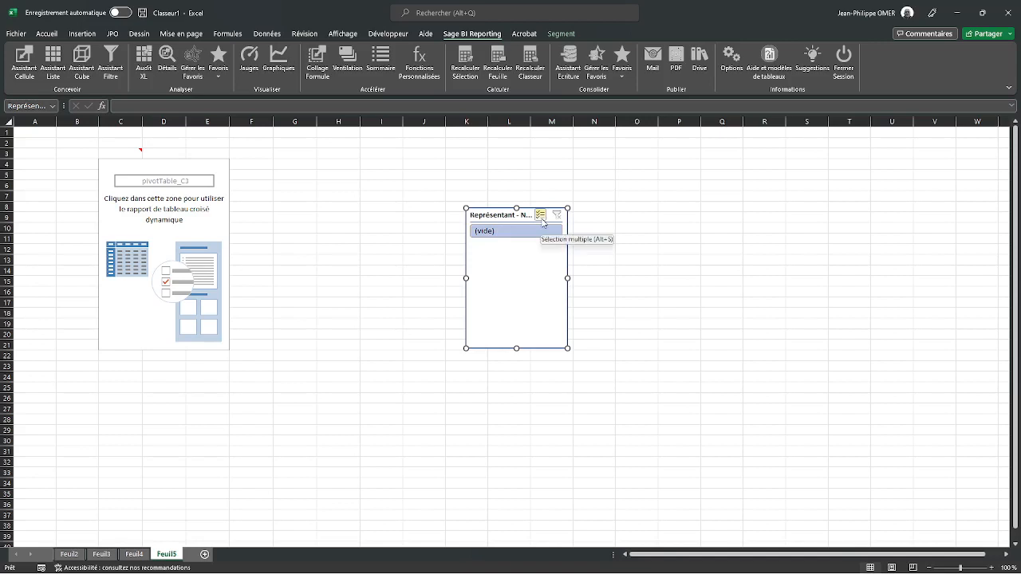
left_click(209, 260)
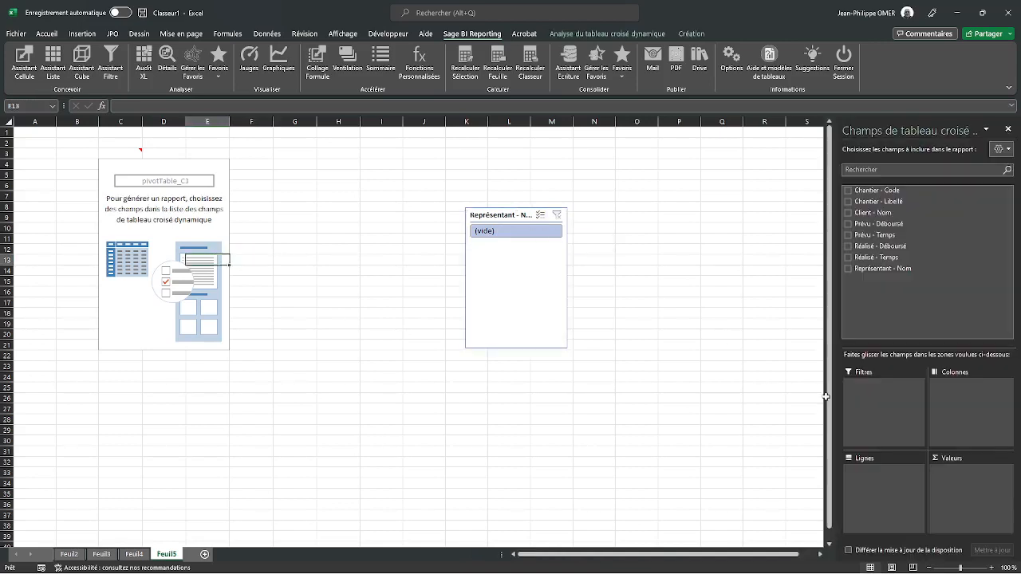
right_click(511, 214)
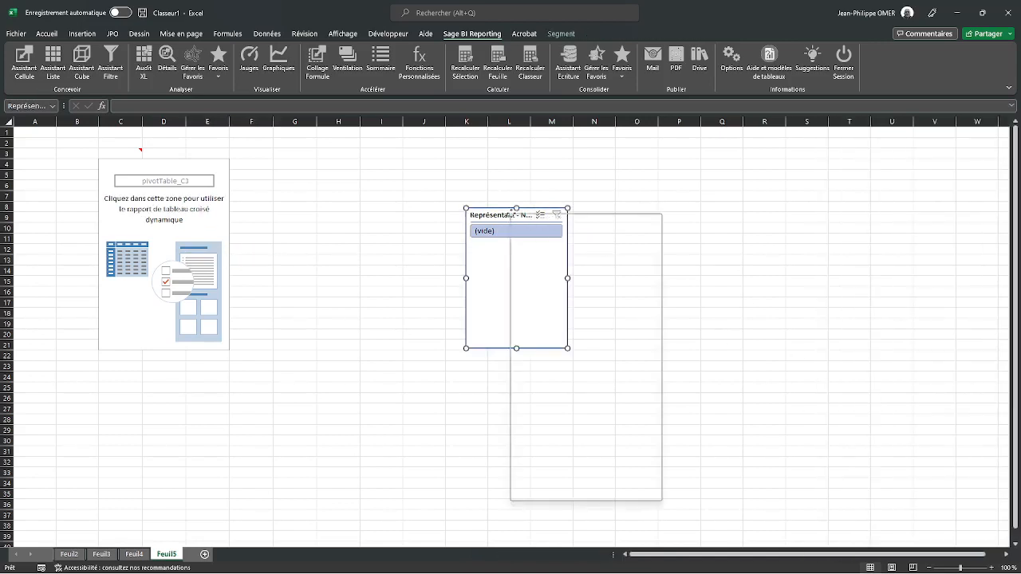
left_click(527, 222)
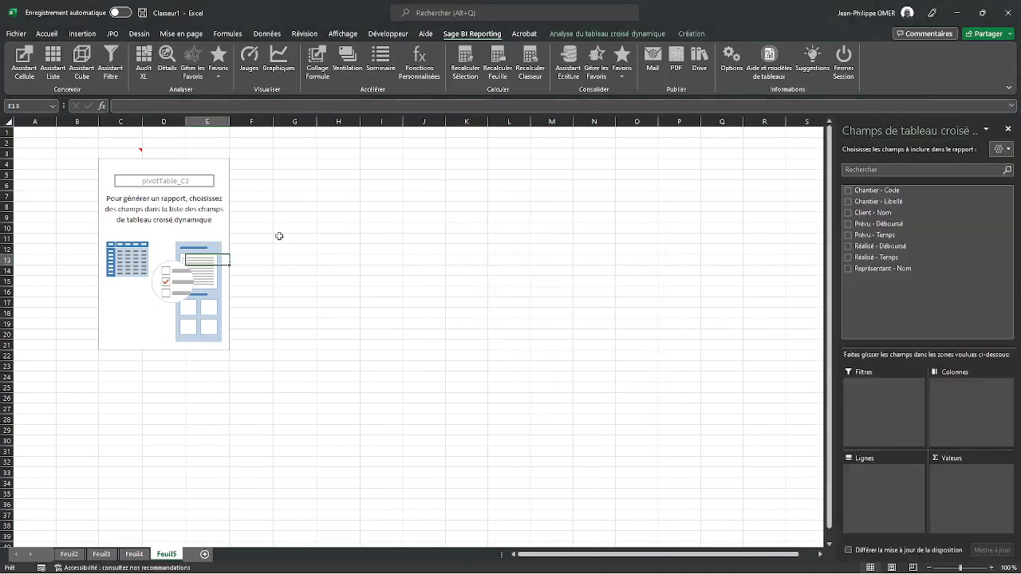
Fill the pivot table with Réalisé - Déboursé and Prévu - Déboursé as values, and Client - Nom and Chantier - Libellé as rows
left_click(190, 228)
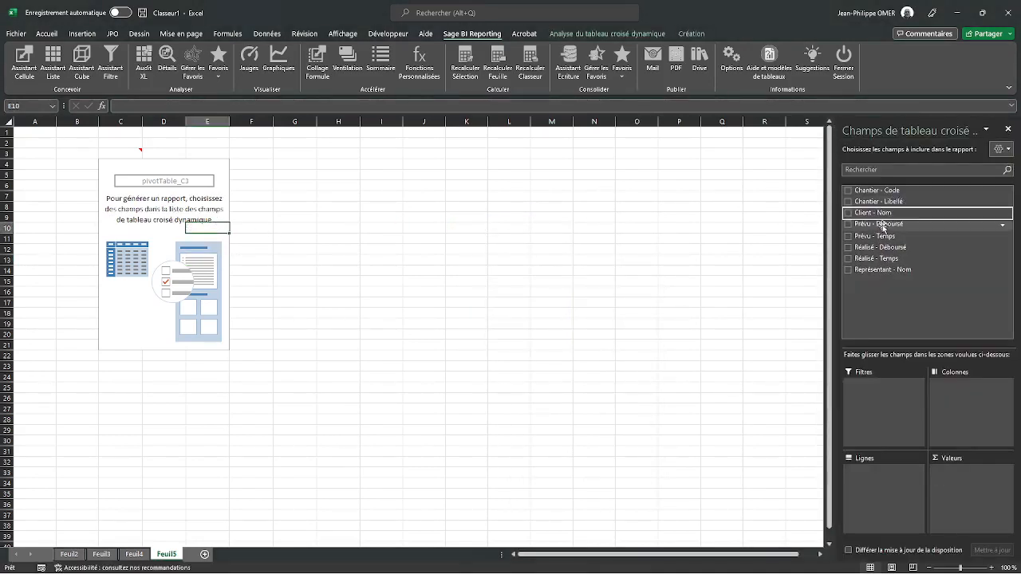
left_click_drag(884, 224, 957, 485)
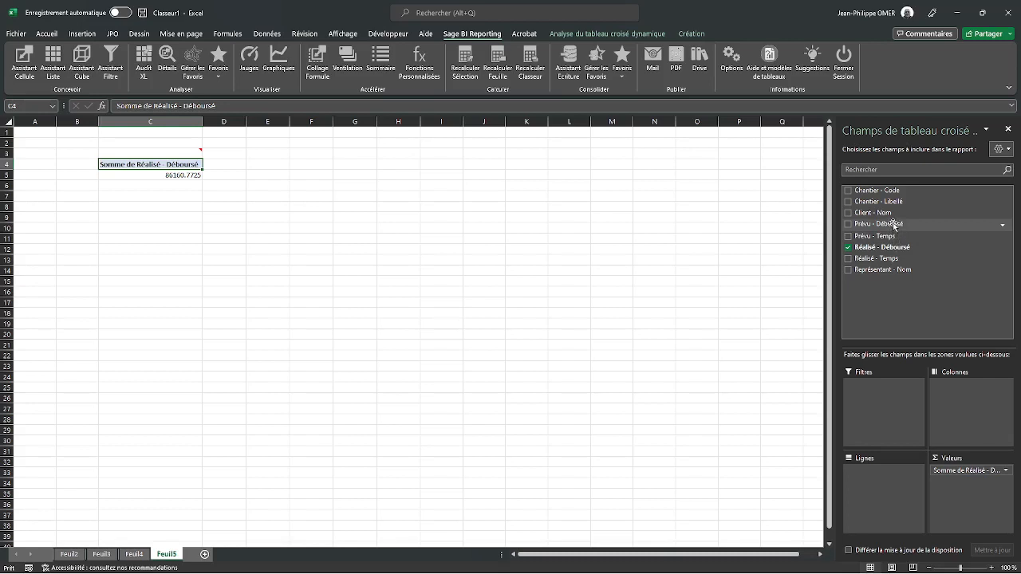
left_click_drag(893, 227, 965, 471)
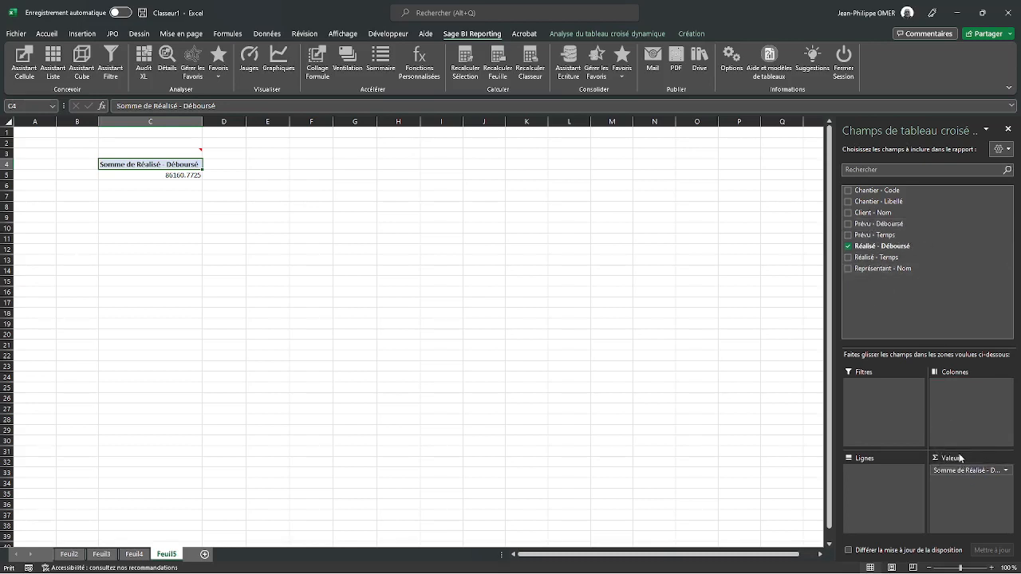
left_click(849, 224)
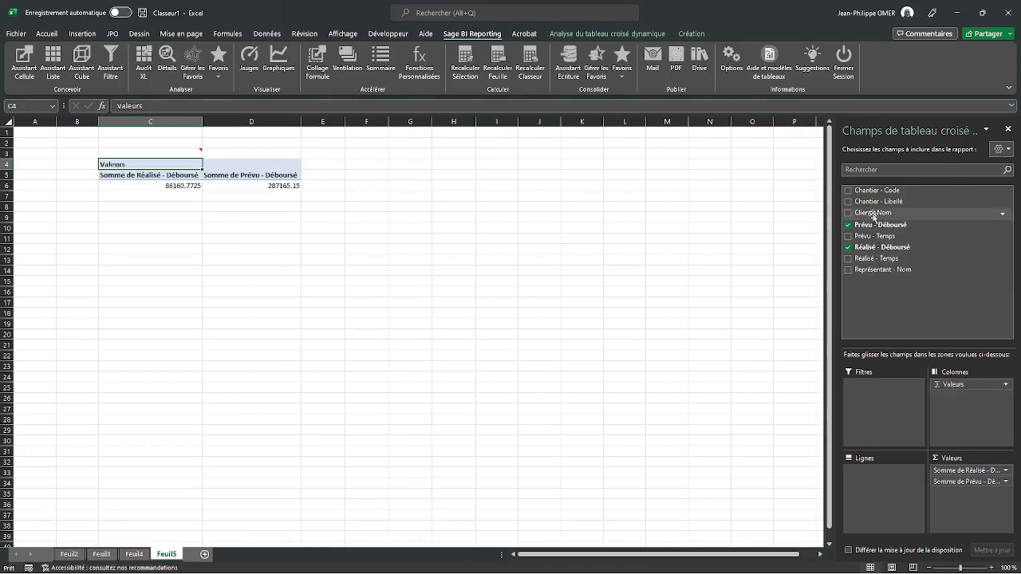
left_click_drag(873, 215, 876, 494)
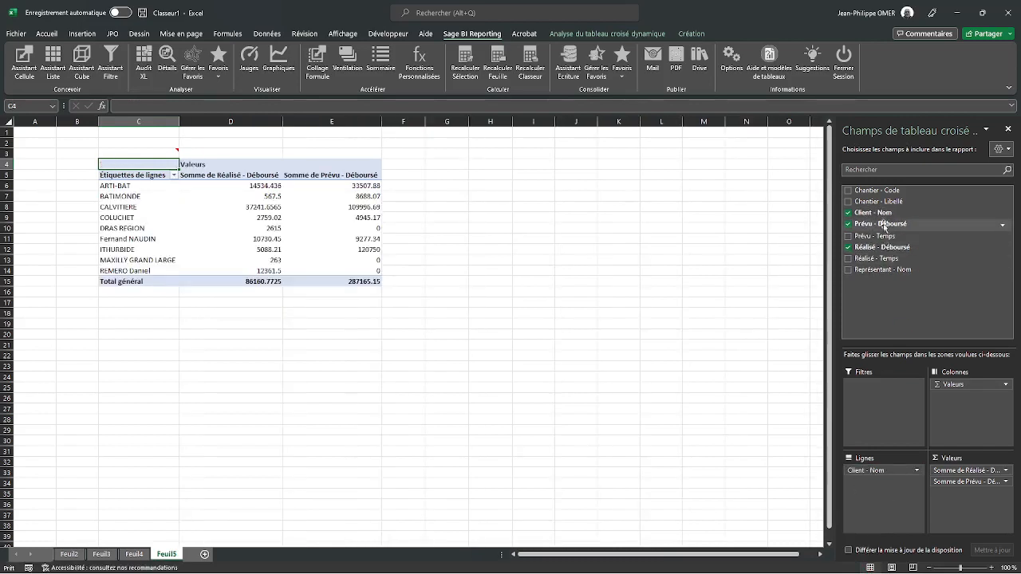
left_click_drag(882, 207, 876, 495)
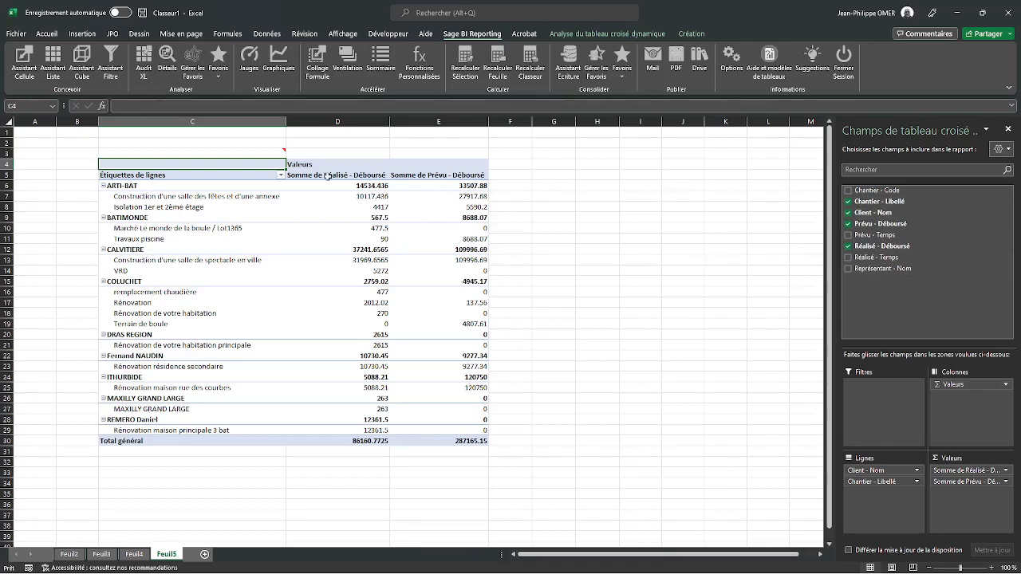
Reopen the list in C3, add Année and Mois after the existing output columns, and validate it
left_click(180, 153)
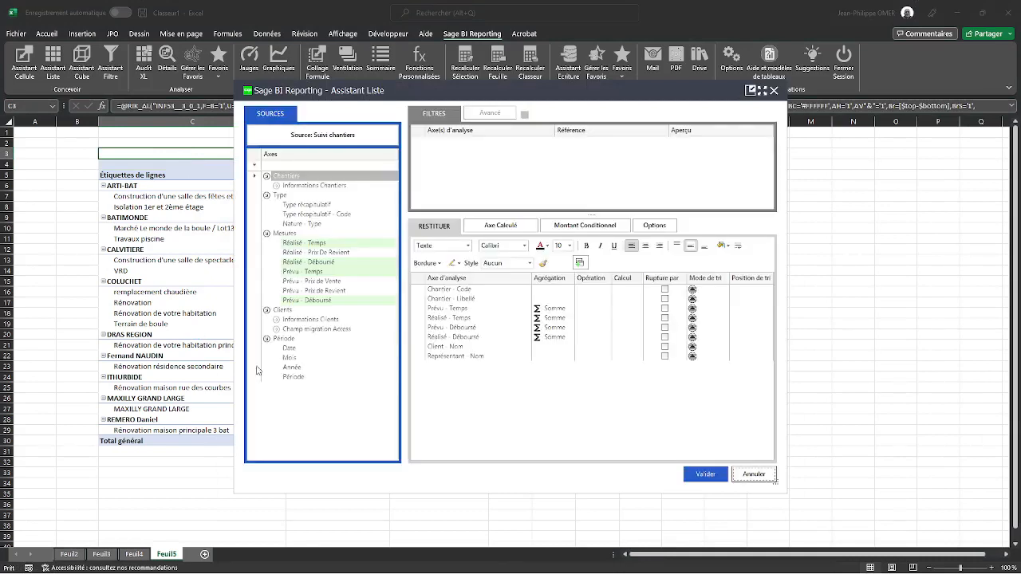
left_click(289, 367)
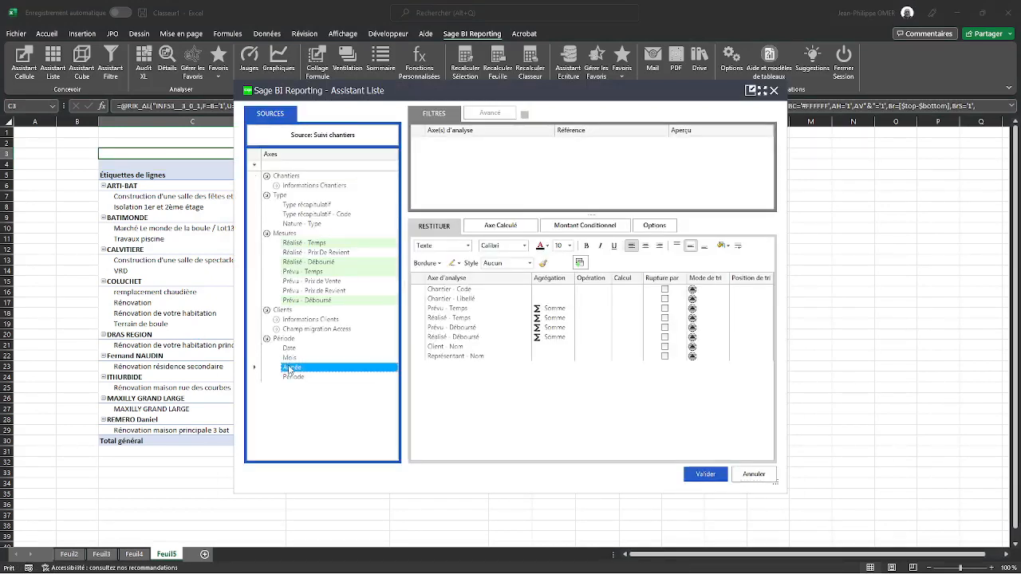
left_click(289, 357, "shift")
left_click_drag(289, 357, 486, 388)
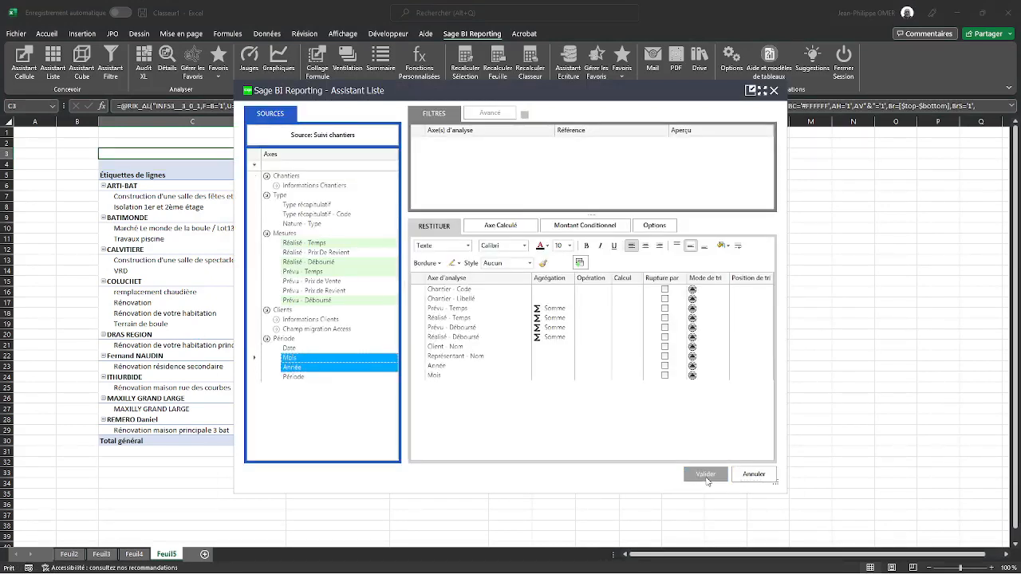
left_click(705, 474)
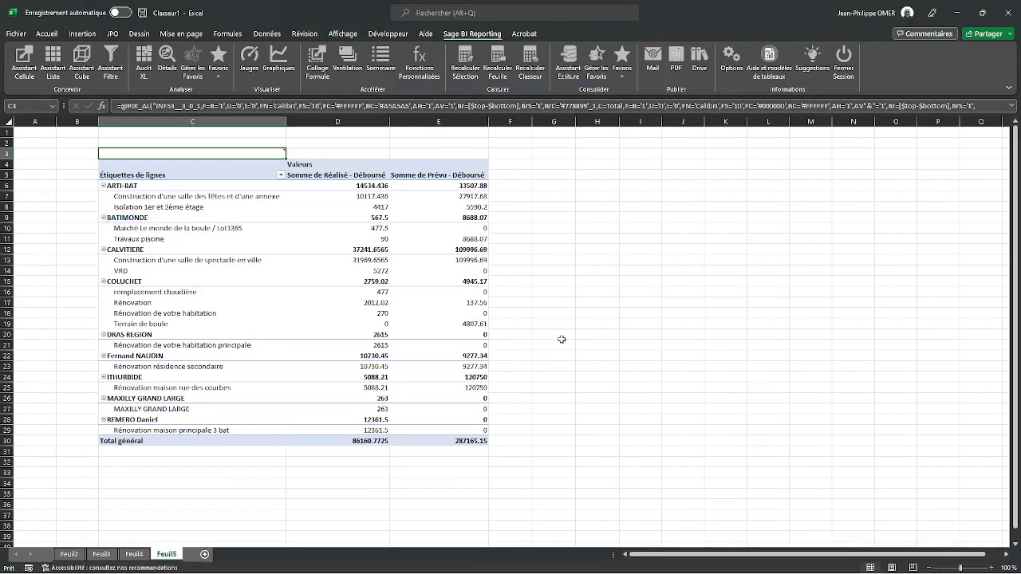
Add a slicer on Mois, place it beside the pivot table, and lengthen it to fit all the months
left_click(363, 280)
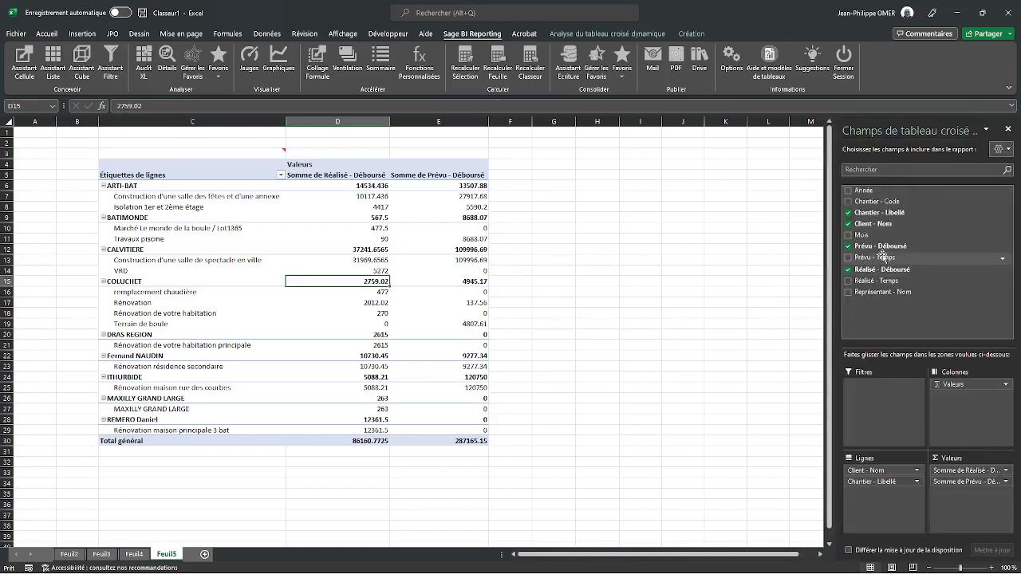
right_click(862, 237)
left_click(897, 296)
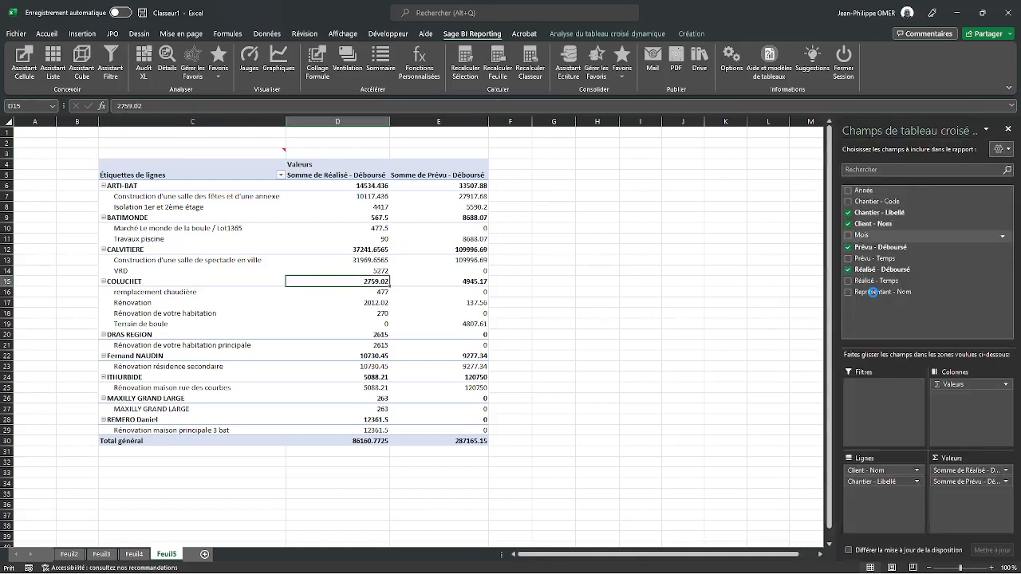
left_click_drag(396, 272, 561, 158)
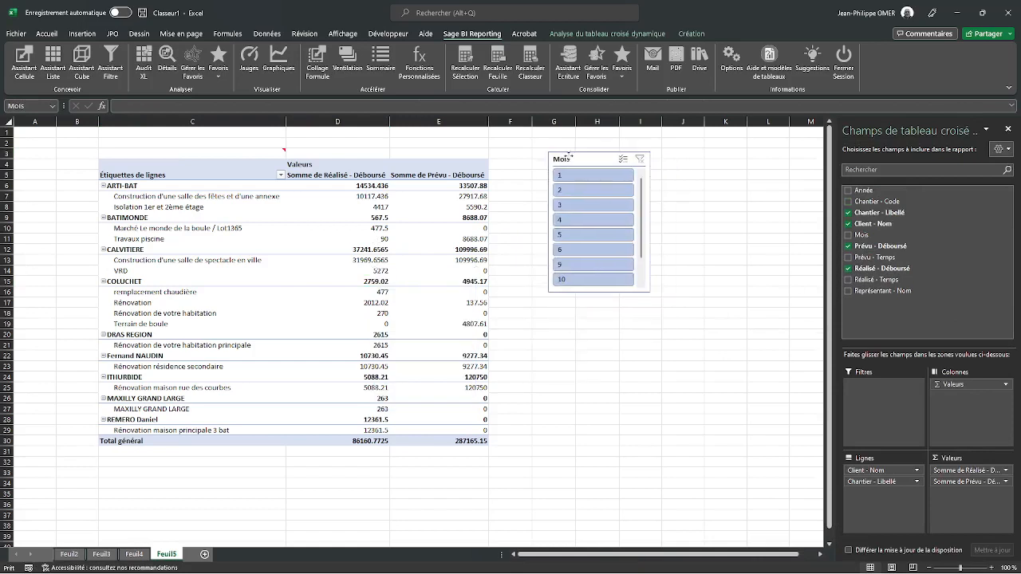
left_click_drag(597, 295, 606, 354)
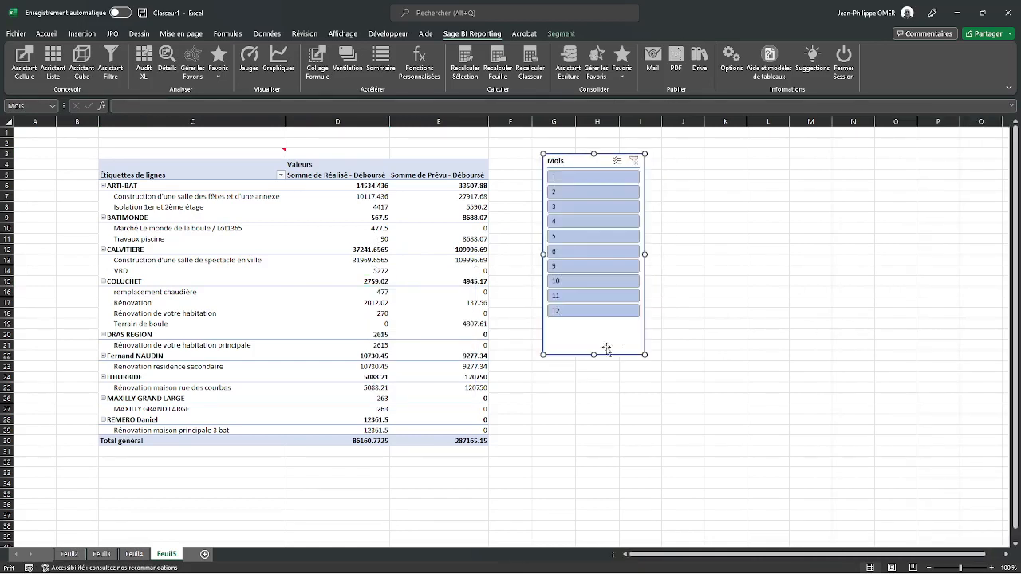
left_click(725, 291)
Add a slicer on Année and place it next to the Mois slicer
left_click(449, 215)
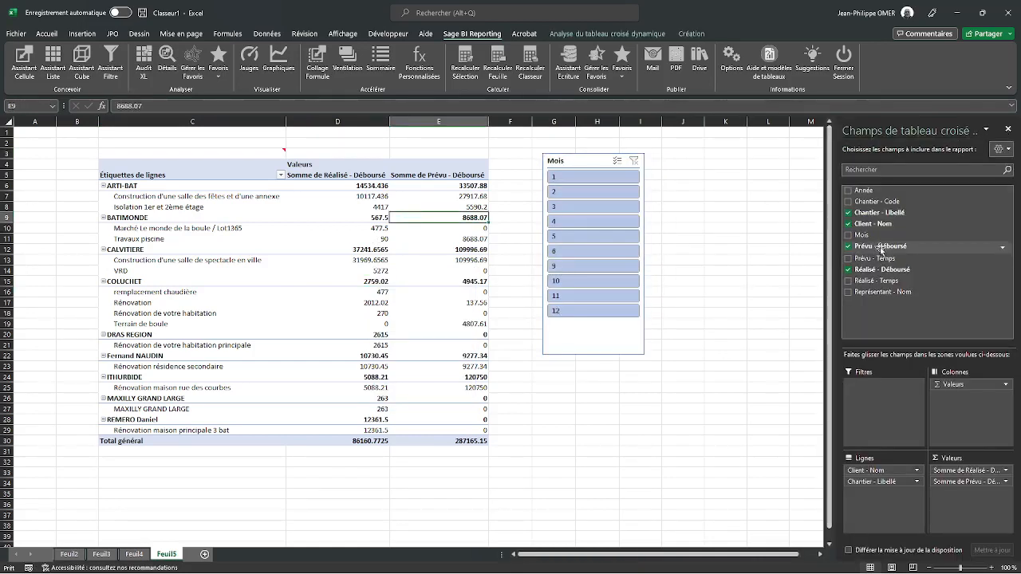
right_click(863, 191)
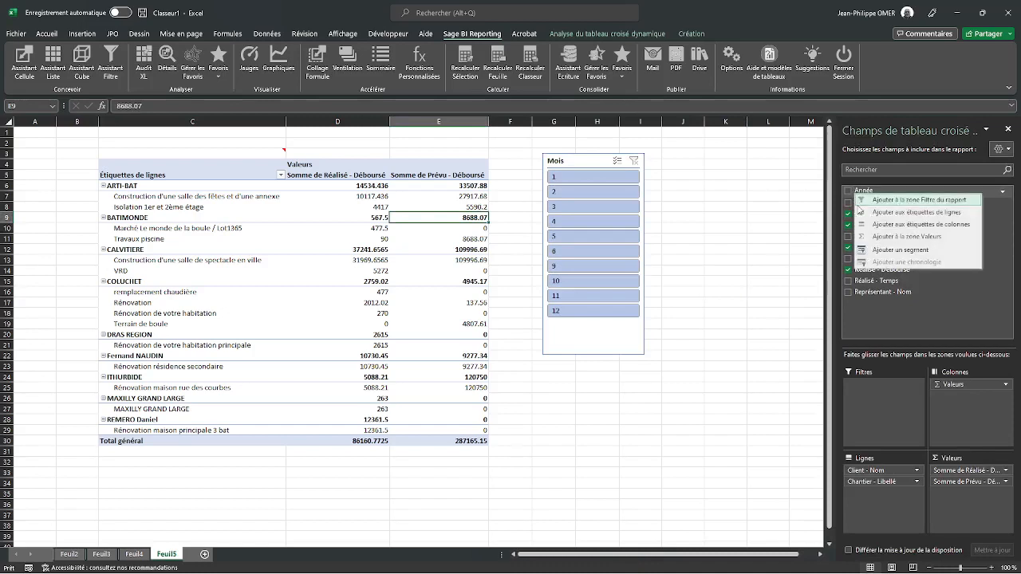
left_click(881, 250)
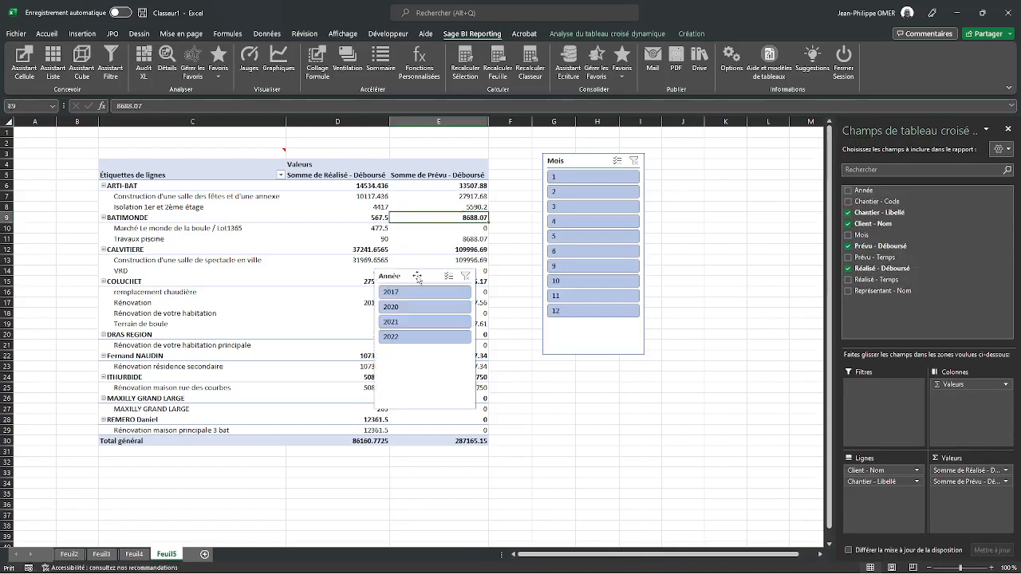
left_click_drag(417, 276, 696, 162)
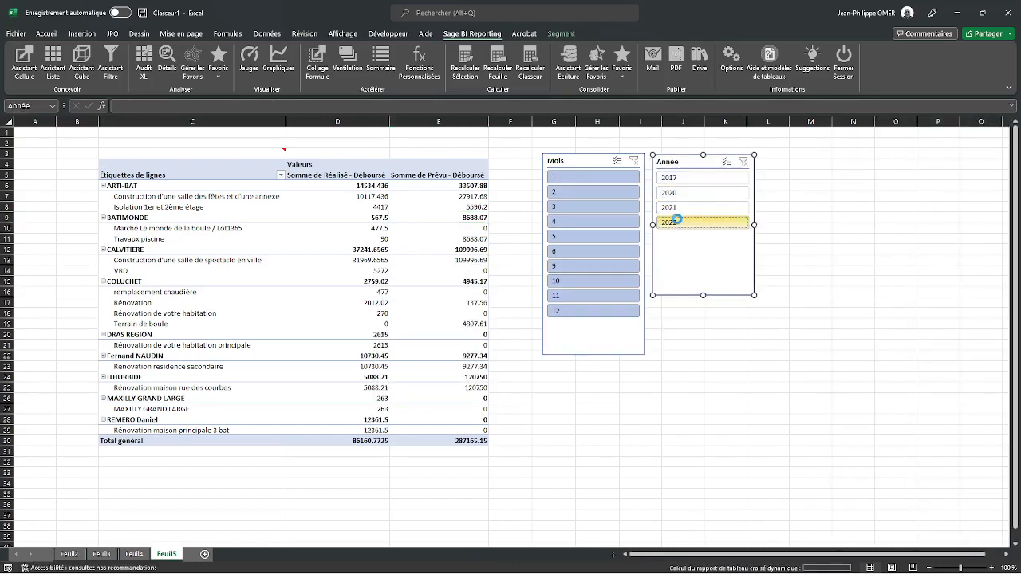
Filter the pivot table to year 2022, try month 2, and clear the month filter
left_click(670, 221)
left_click(544, 191)
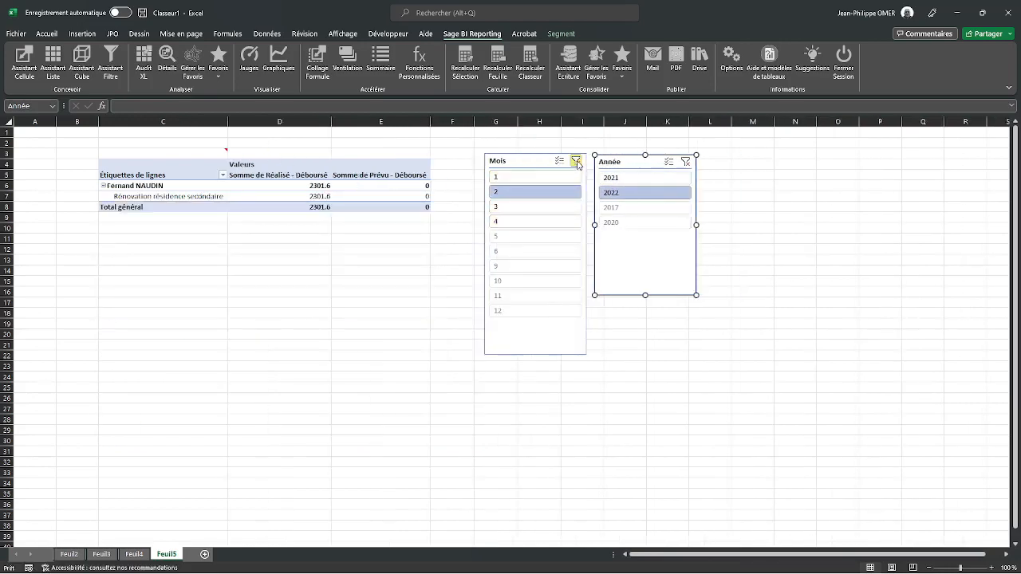
left_click(575, 161)
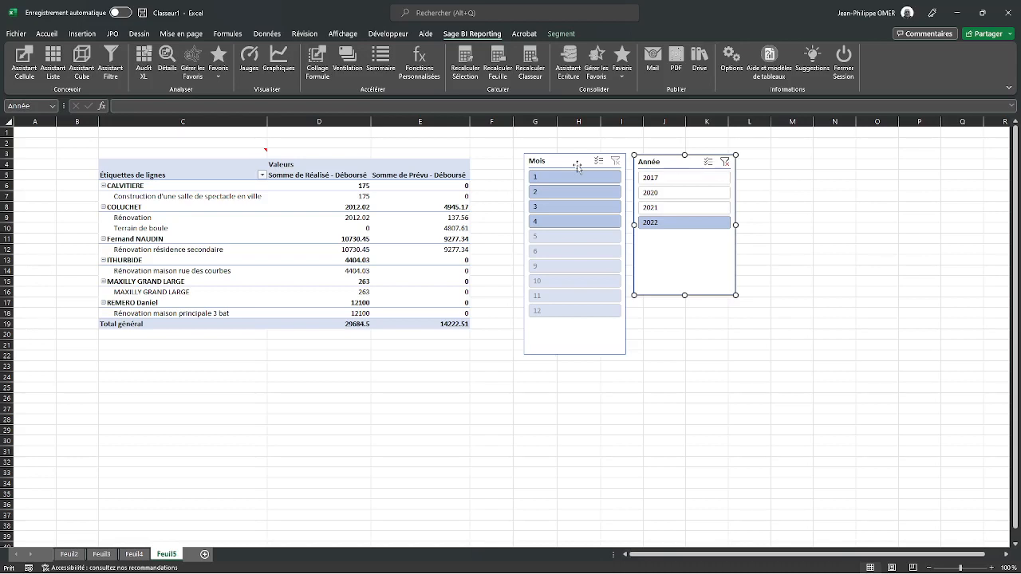
left_click(136, 195)
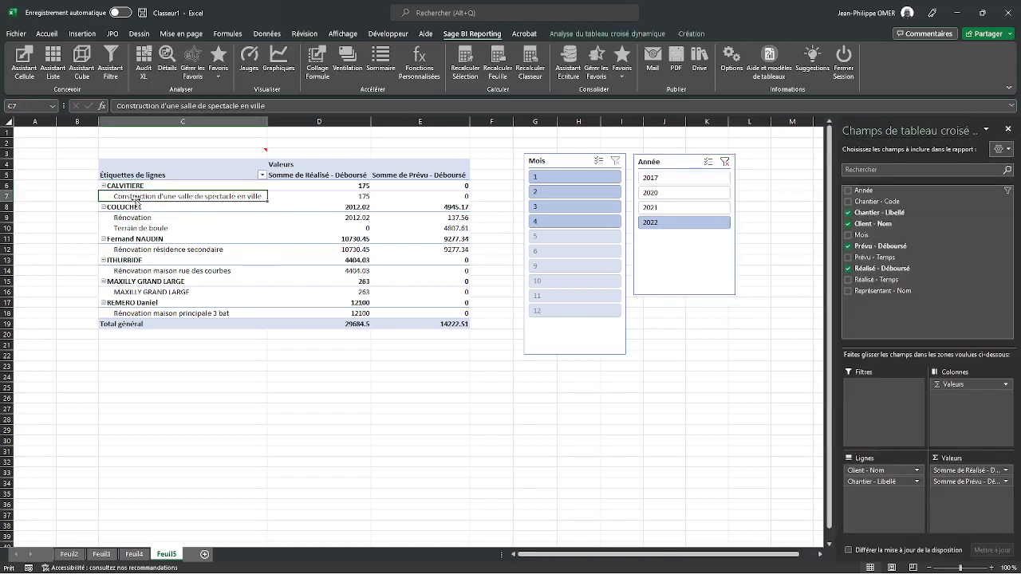
left_click(138, 216)
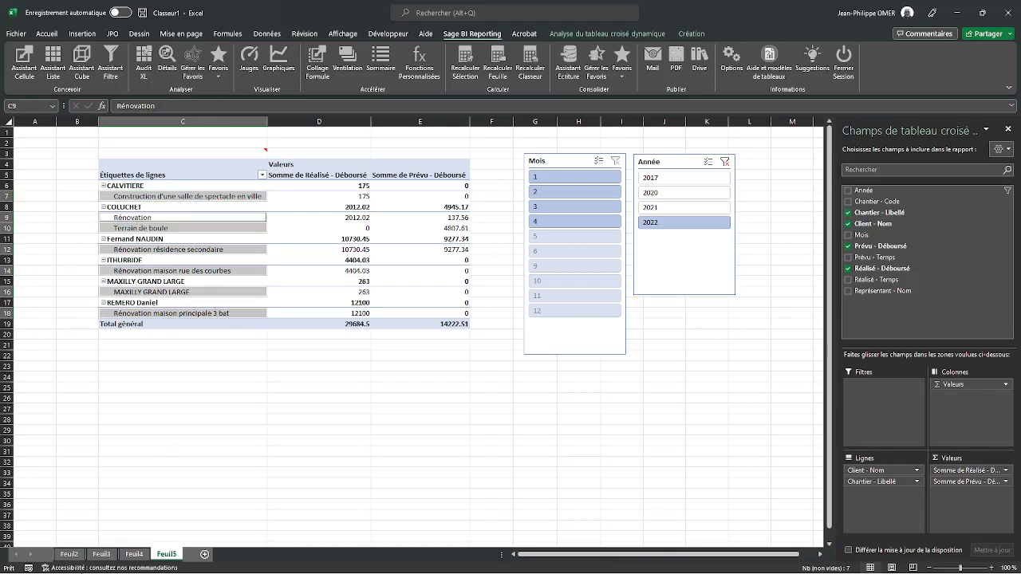
Add a new sheet and enter the label "Chantier ?" in C4 with * in D4
left_click(205, 556)
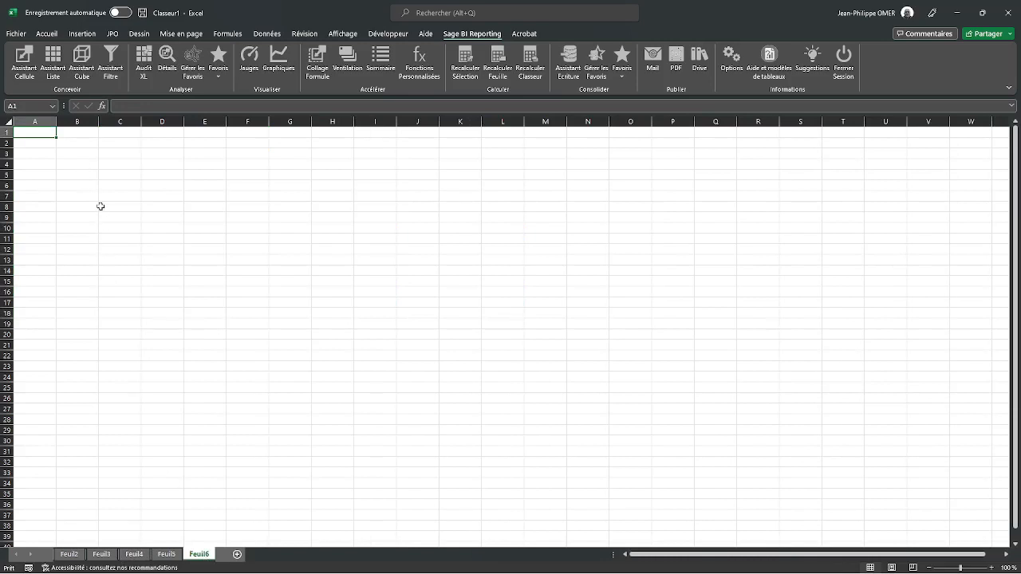
left_click(120, 163)
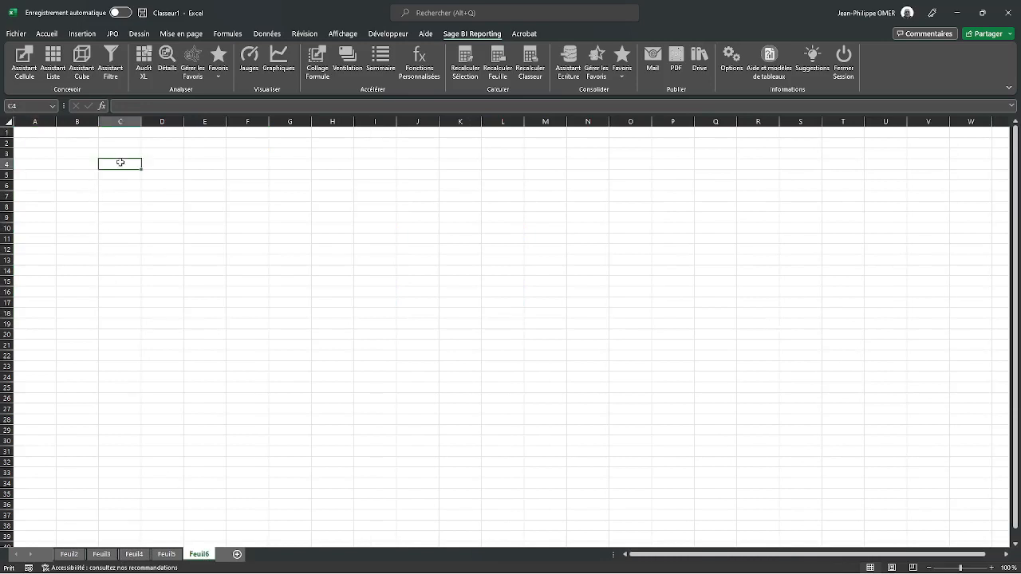
type("Chantier ?")
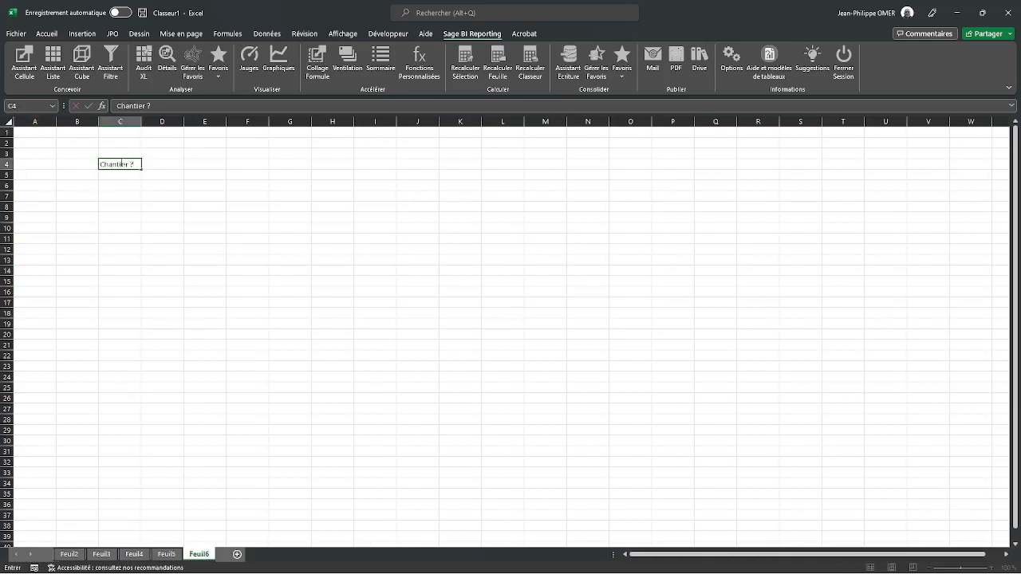
key("Tab")
type("*")
key("Return")
key("Down")
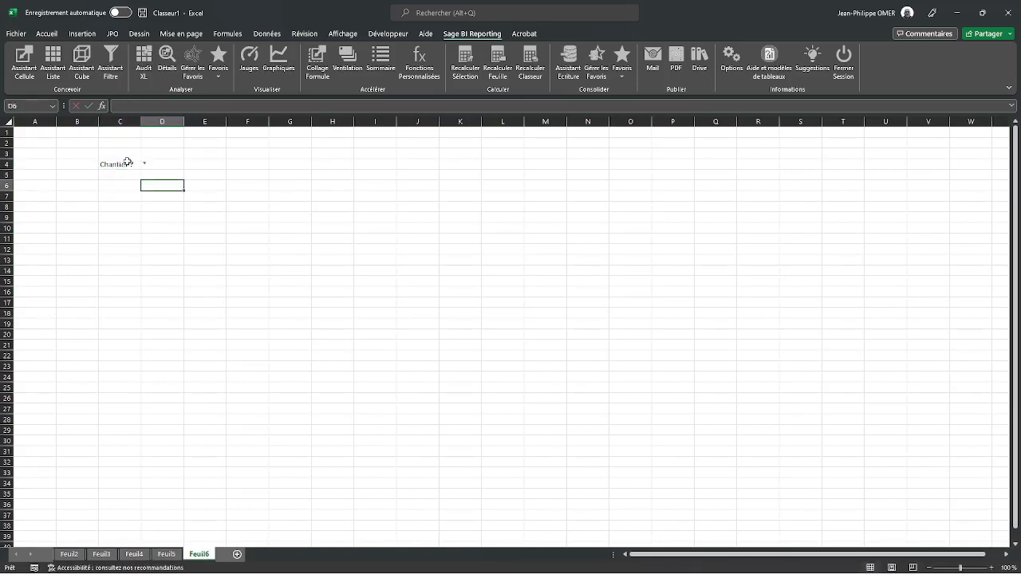
key("Left")
key("Down")
key("Down")
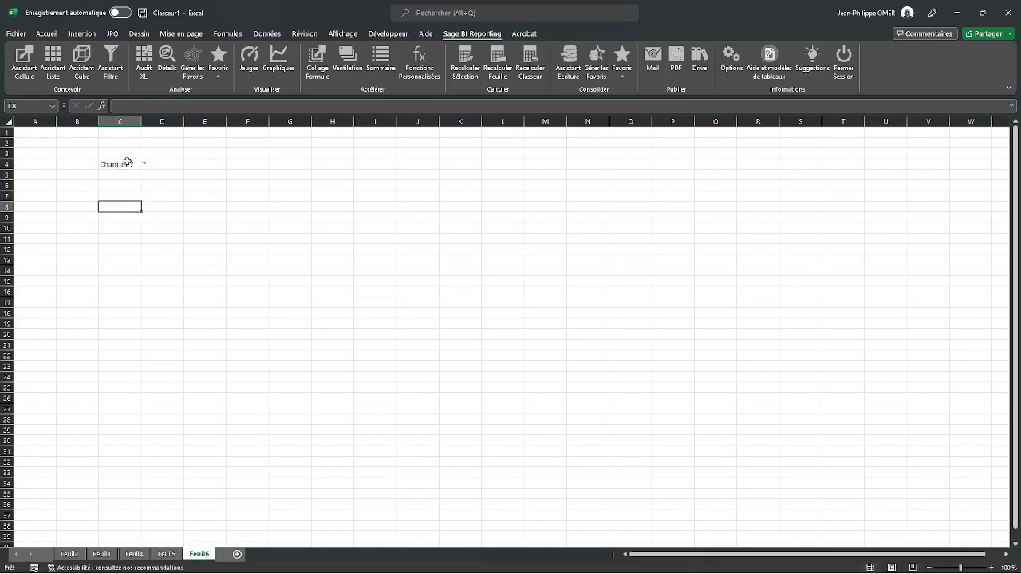
type("Montant MO")
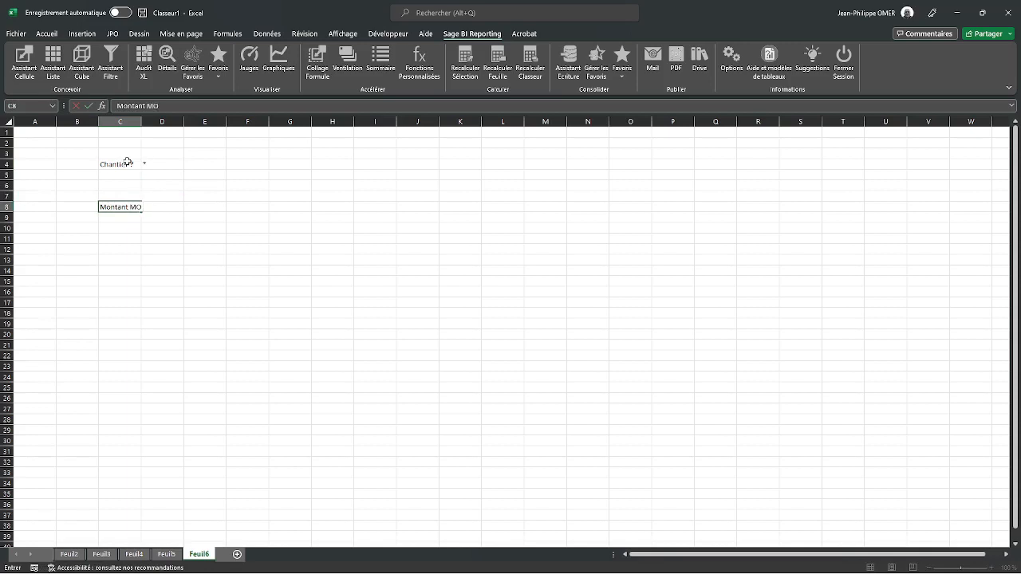
key("Left")
key("Left")
key("Right")
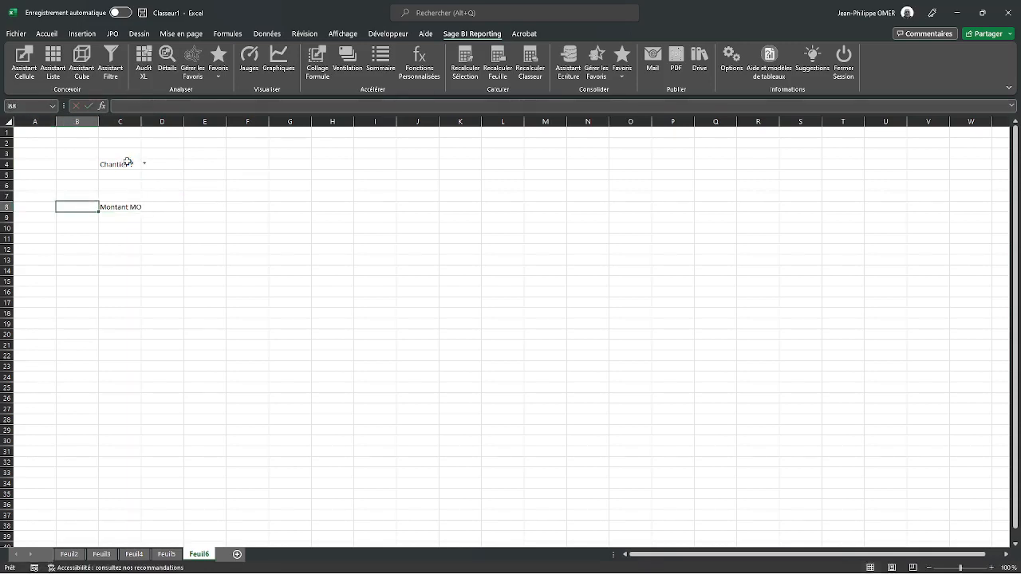
key("Right")
Enter the label "Qté main d'œuvre prévue" in C8 and copy it to C10, reworded as "Qté main d'œuvre réalisée"
type("Qté")
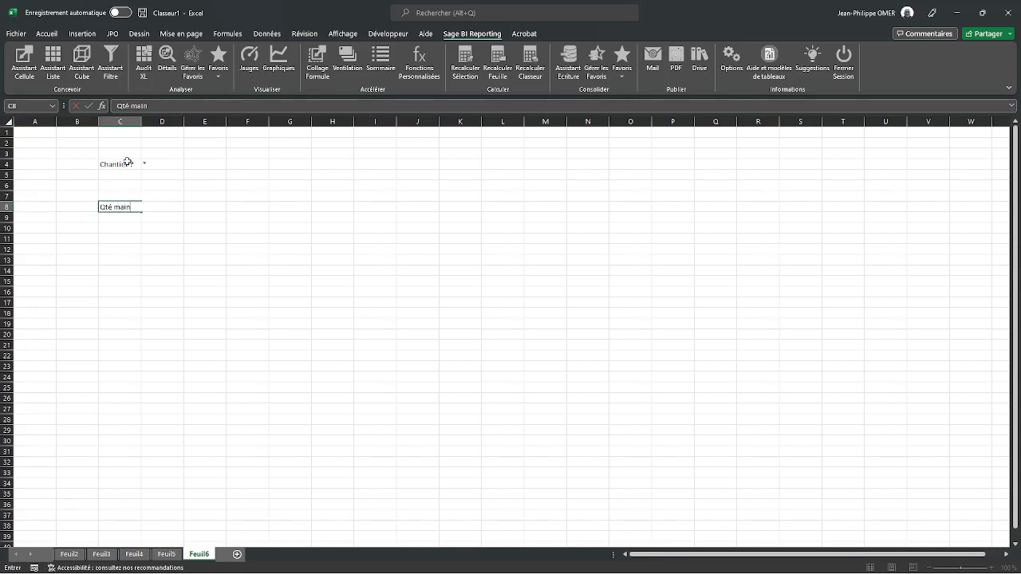
type(" main d'oeuvre prévue")
key("ctrl+Return")
key("ctrl+c")
key("Down")
key("Down")
key("Return")
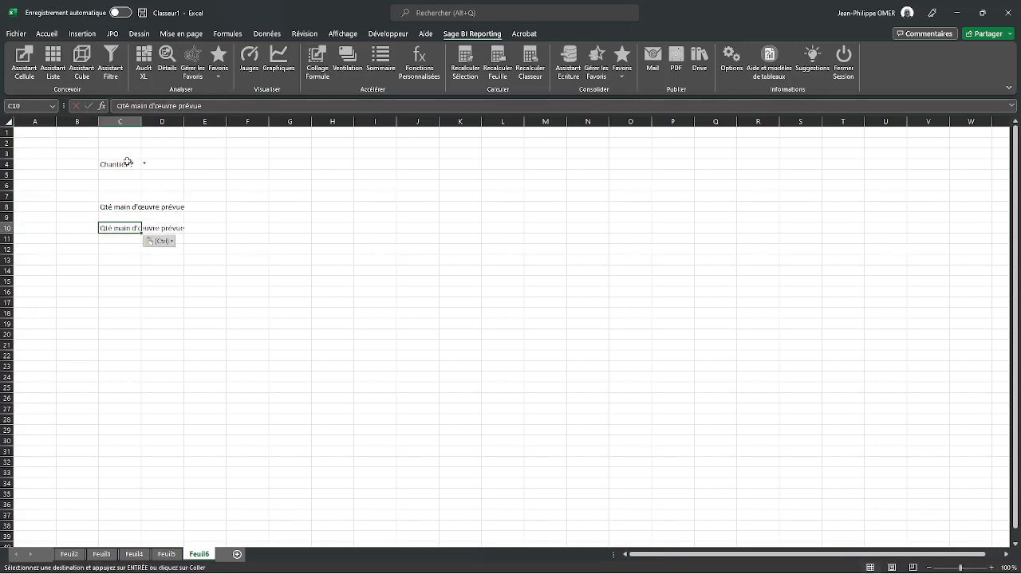
key("F2")
key("ctrl+shift+Left")
type("réali")
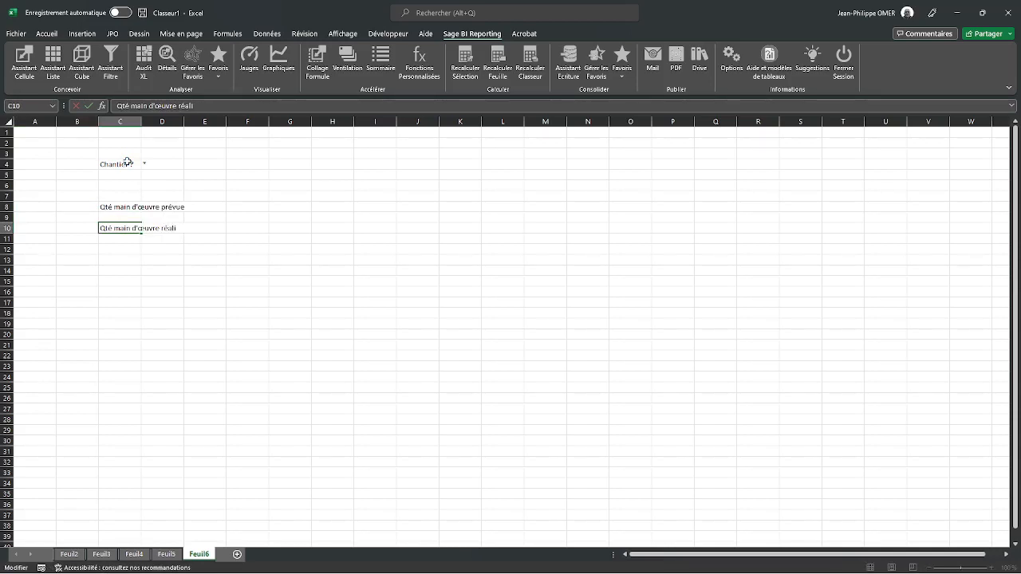
key("Return")
key("Return")
key("Return")
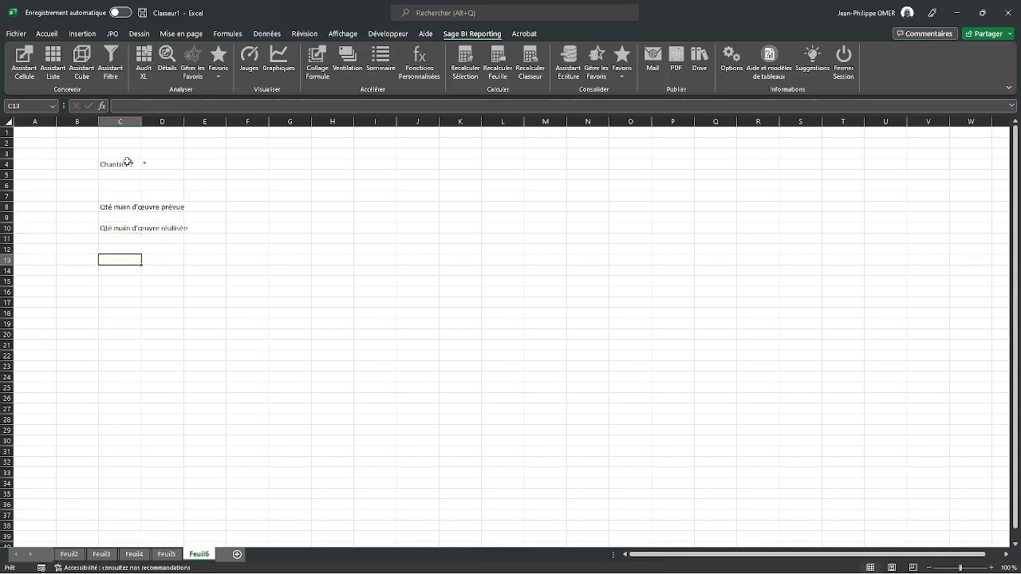
Enter the label "Mointant Mx Prévu" in C13 and copy it to C15, reworded as "Mointant Mx Réalisé"
type("Mointa")
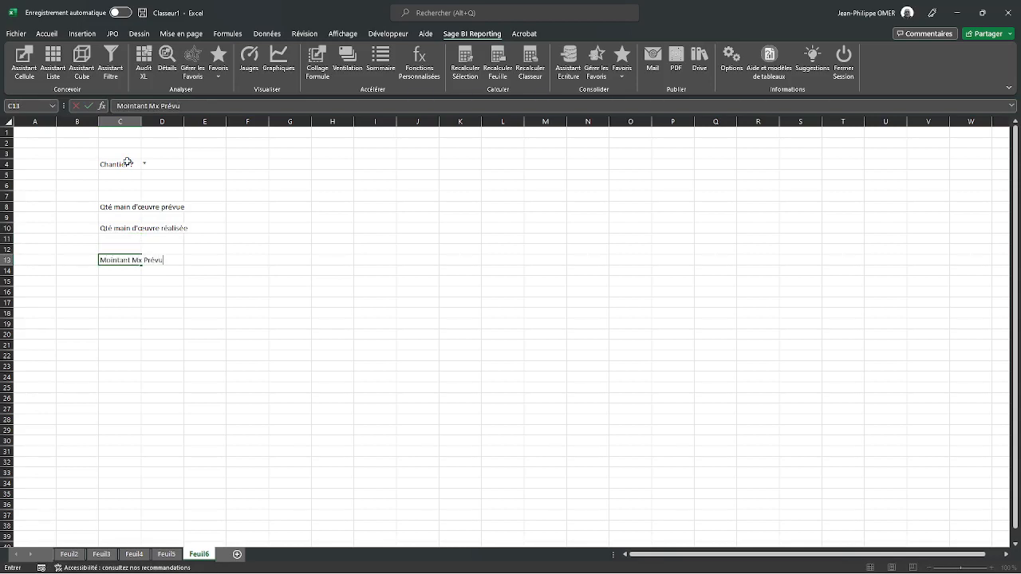
type("nt Mx Prévu")
key("ctrl+Return")
key("ctrl+c")
key("Down")
key("Down")
key("ctrl+v")
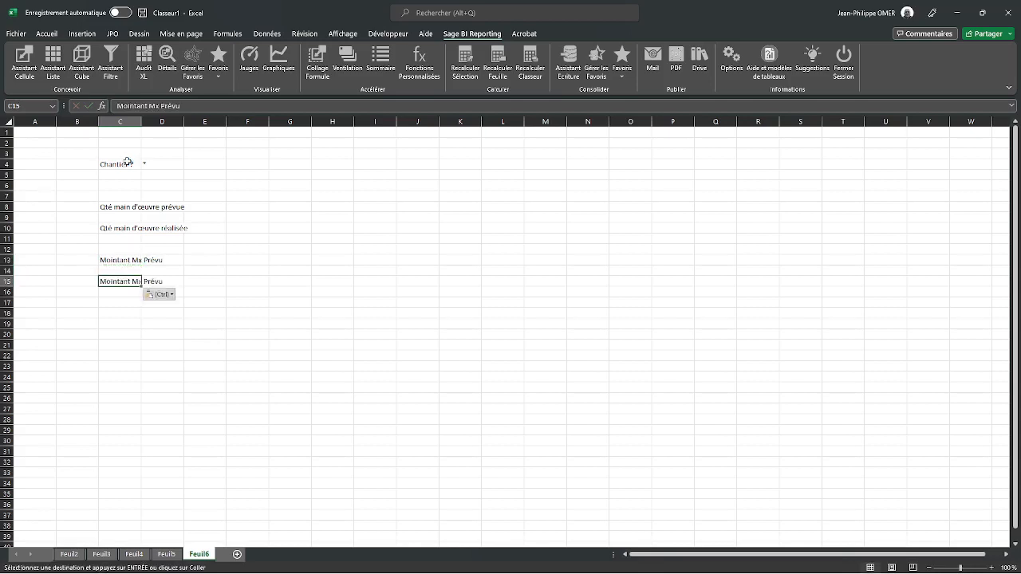
key("F2")
key("ctrl+shift+Left")
type("R")
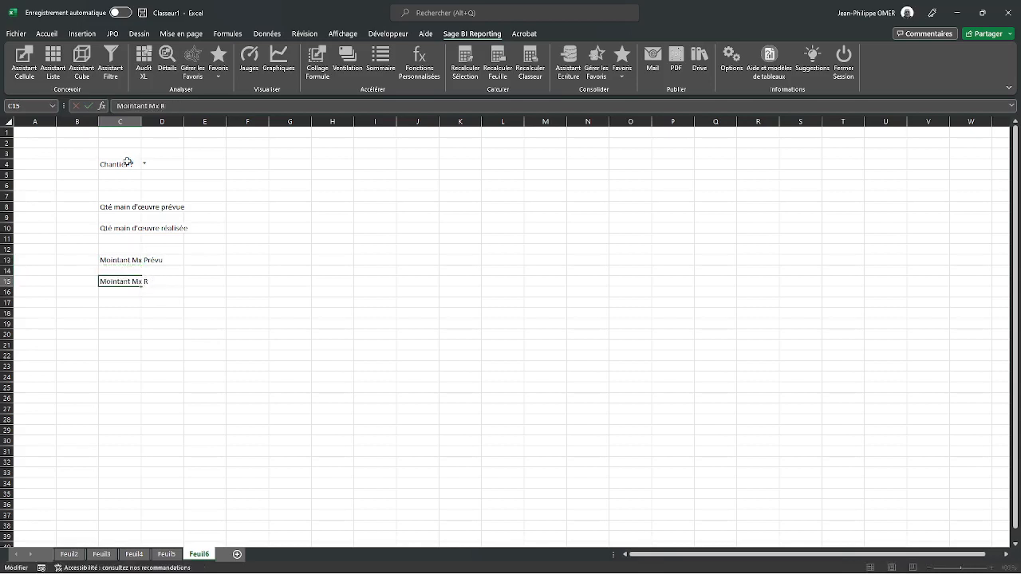
type("éalisé")
key("Return")
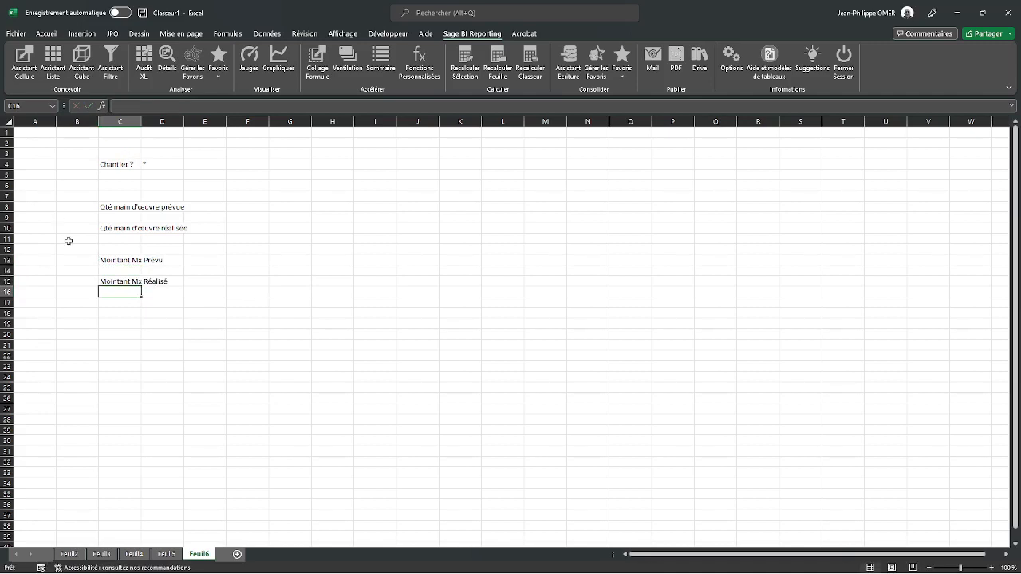
Widen column C and start a Sage BI cell formula in E8 on Sage Batigest Connect's Suivi chantiers model
left_click_drag(141, 121, 163, 120)
left_click(230, 207)
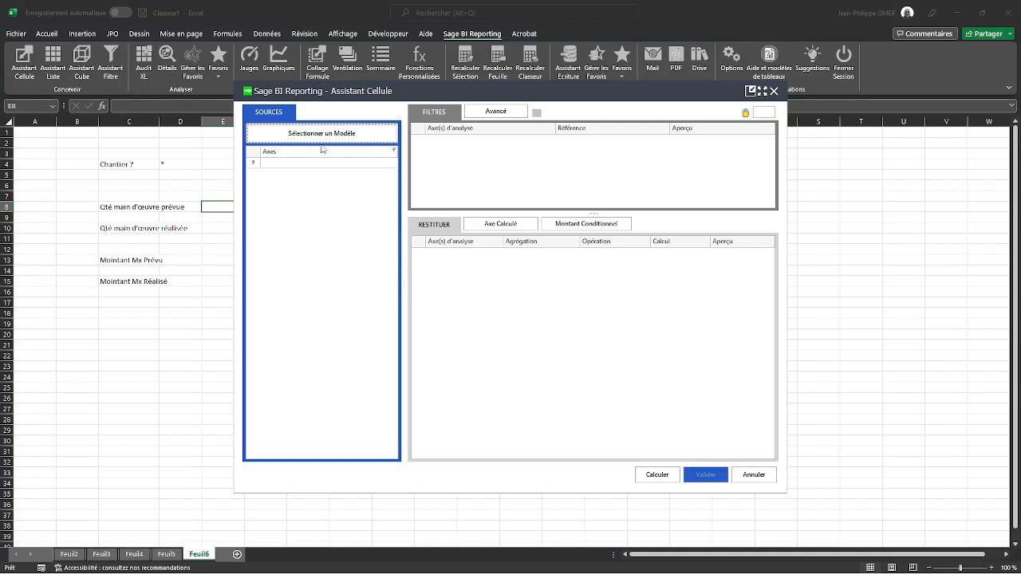
left_click(321, 134)
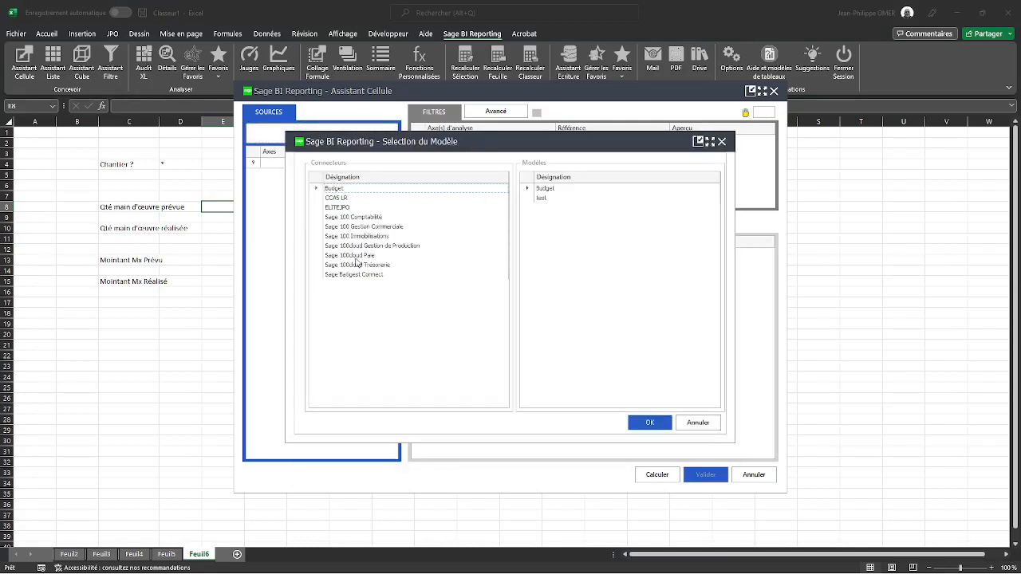
left_click(357, 276)
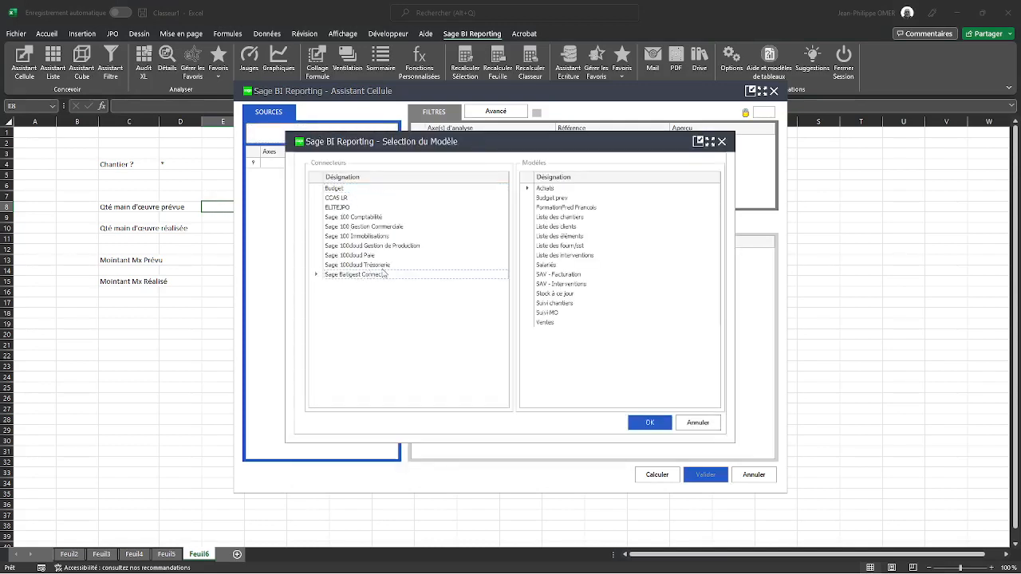
double_click(553, 306)
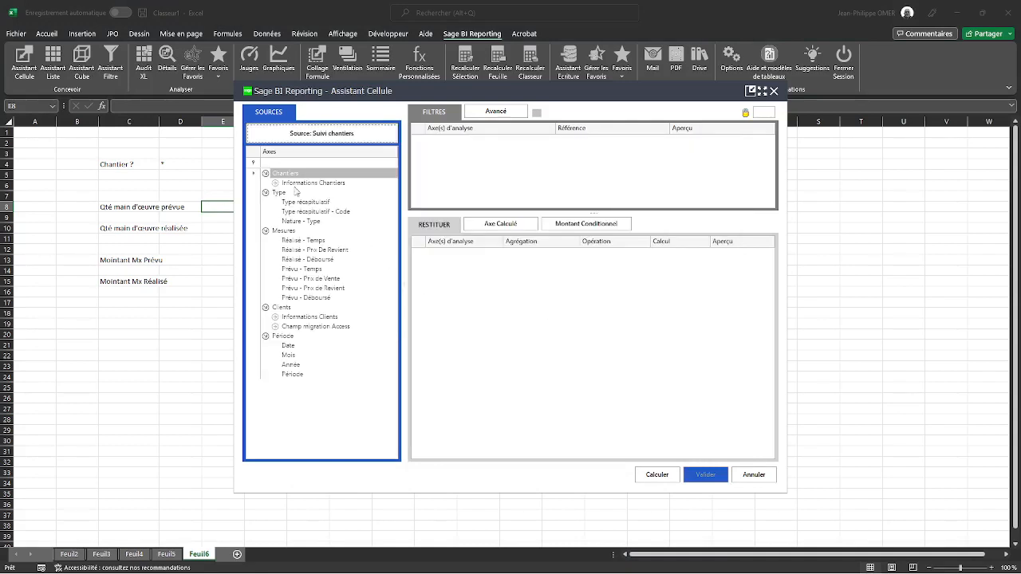
Filter the E8 cell formula on Chantier - Libellé, referencing cell D4
left_click(275, 184)
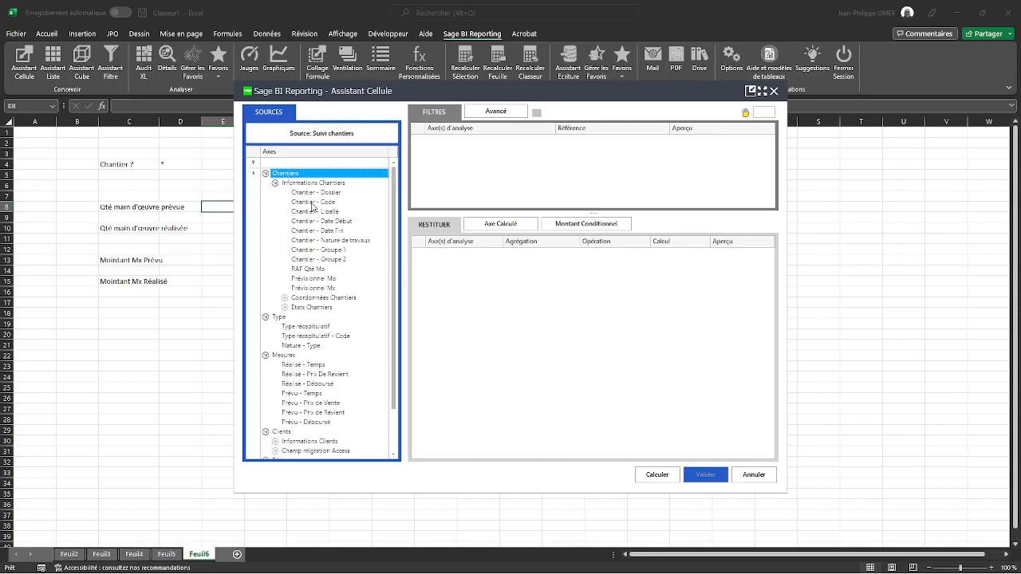
left_click(312, 202)
left_click_drag(322, 212, 463, 172)
left_click(180, 165)
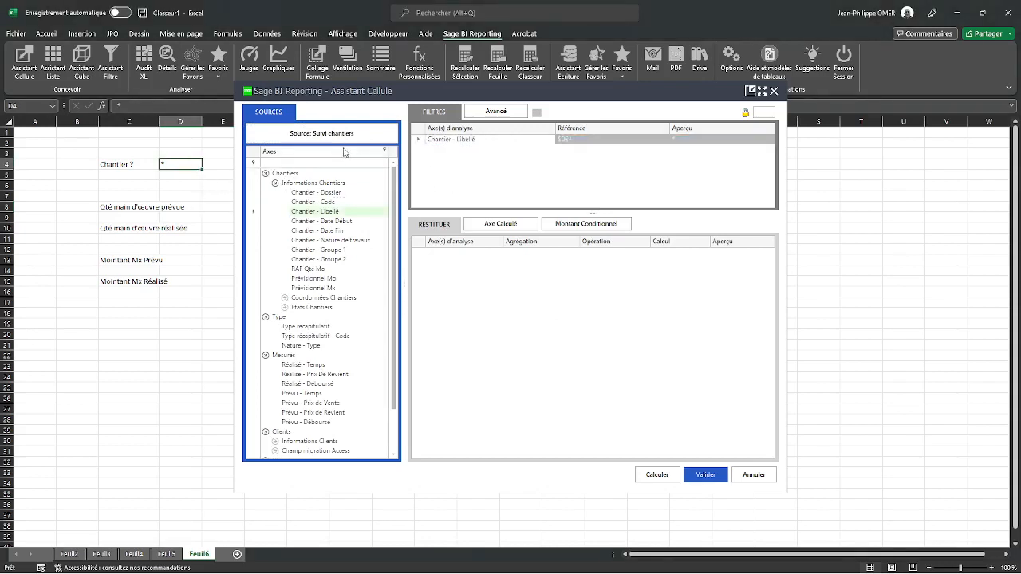
left_click_drag(377, 104, 508, 92)
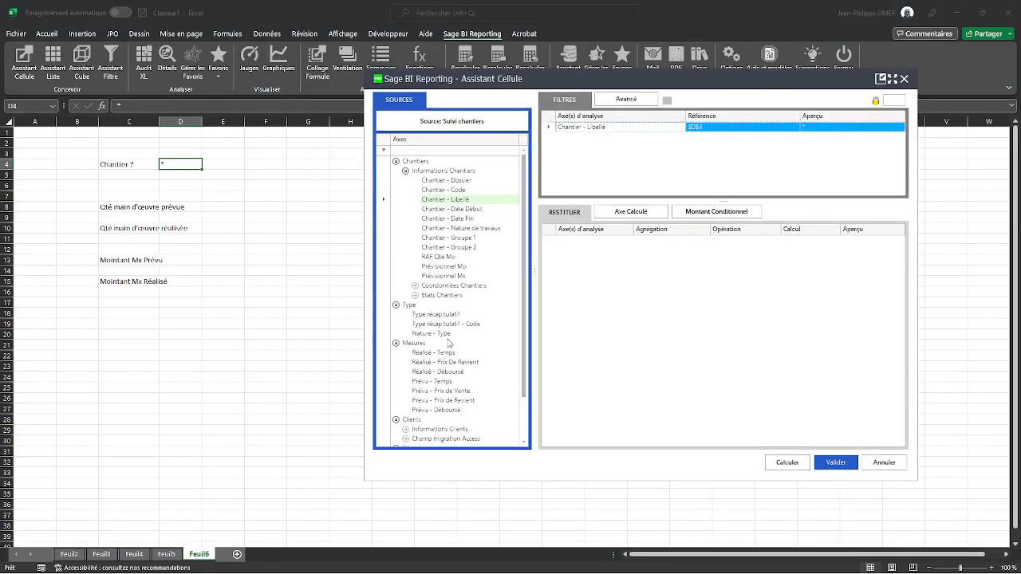
left_click_drag(445, 336, 662, 172)
left_click(791, 138)
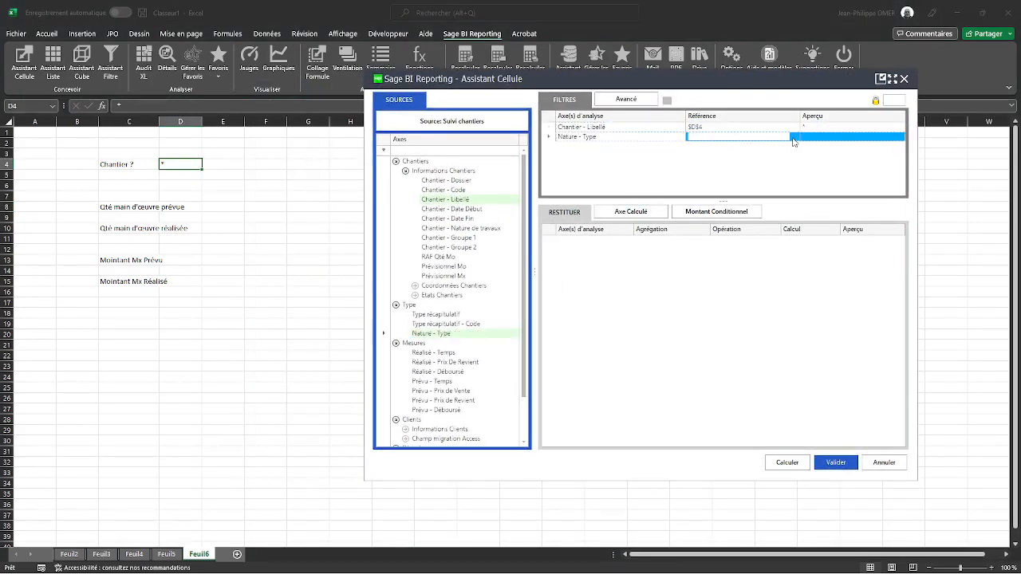
left_click(777, 138)
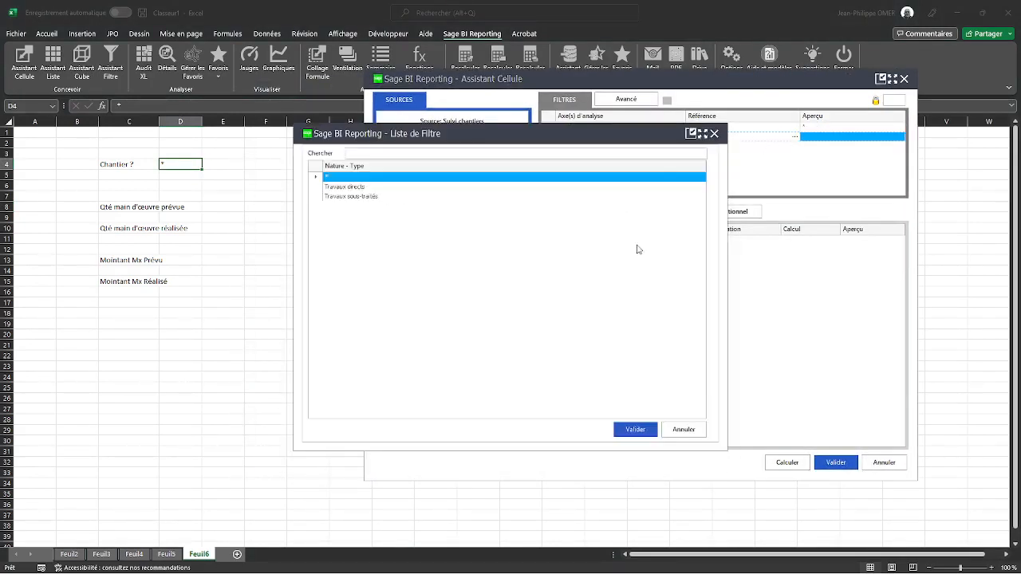
key("Escape")
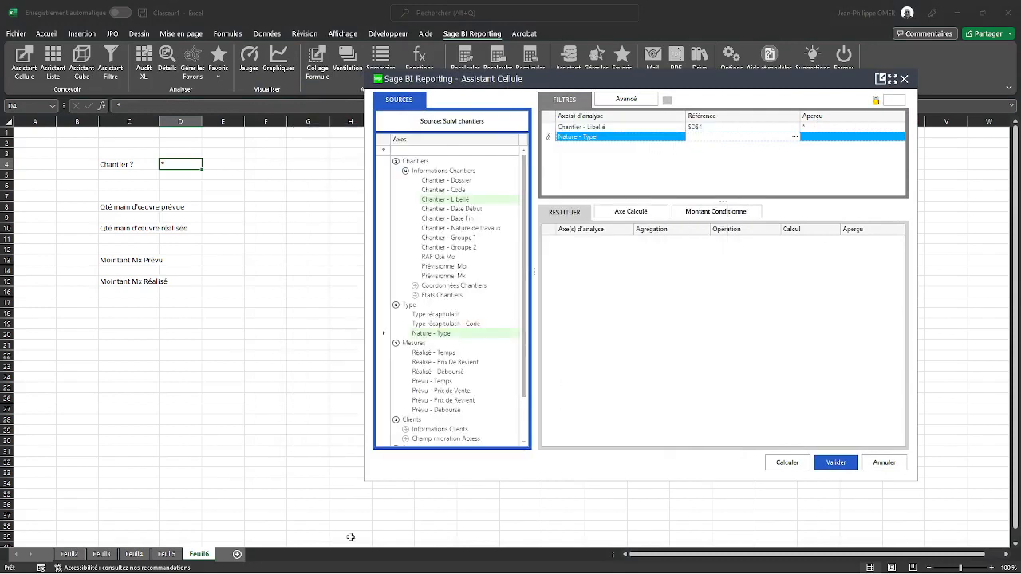
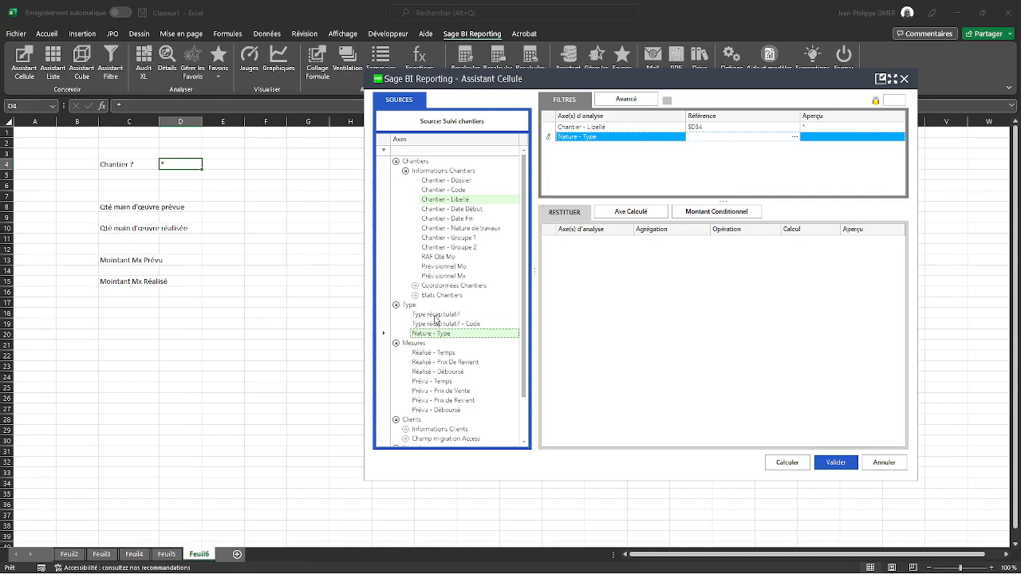
Add a Type récapitulatif filter to the E8 formula and set it to Main d'oeuvre
left_click_drag(435, 319, 741, 162)
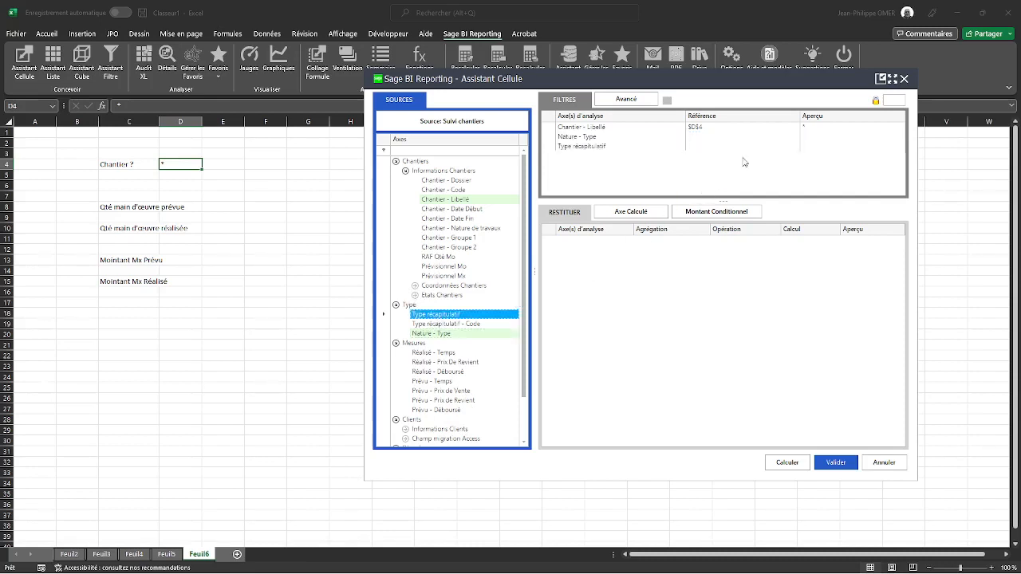
left_click(794, 149)
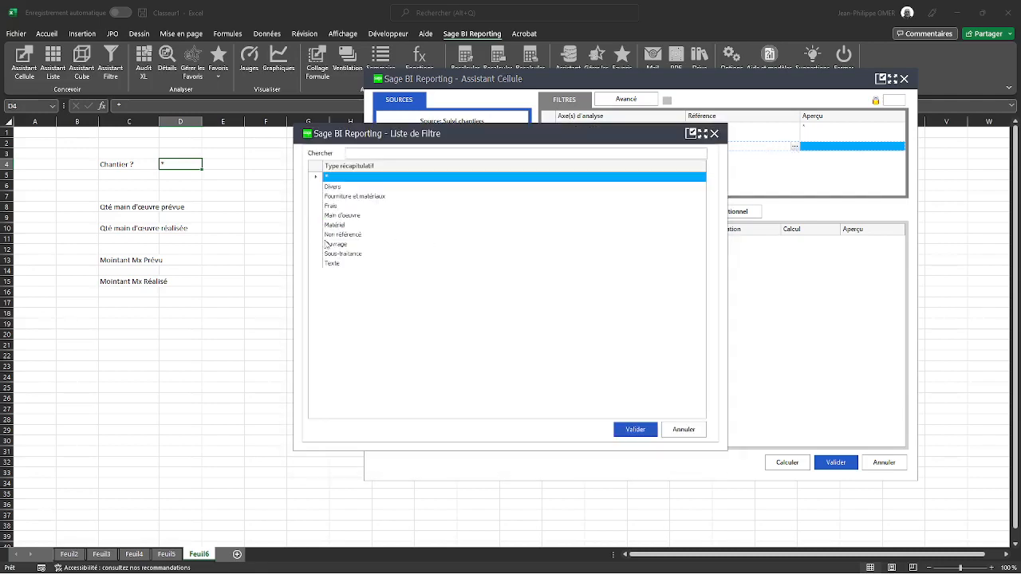
double_click(349, 217)
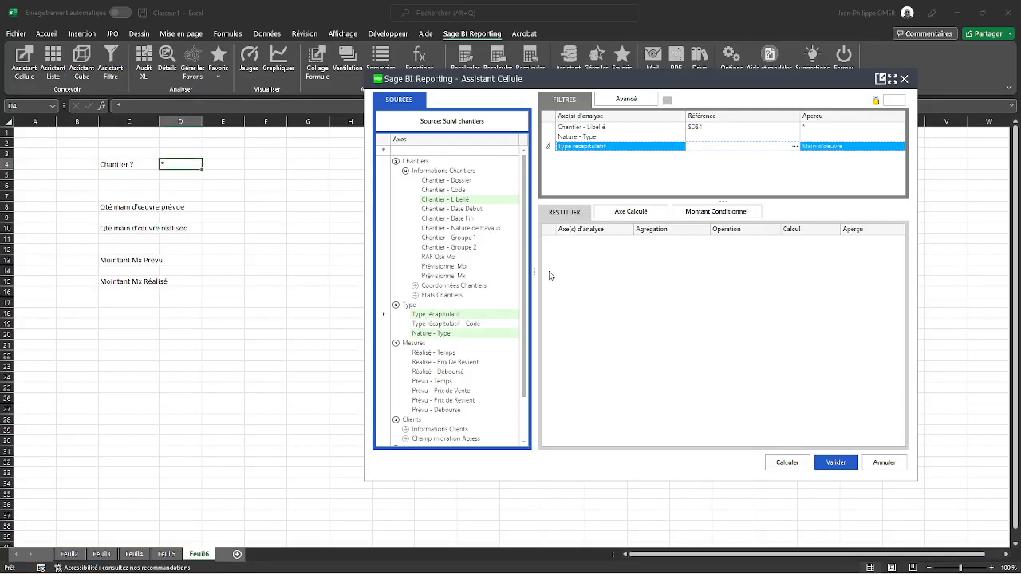
Make the E8 formula return the sum of Prévu - Temps and validate it
left_click(439, 352)
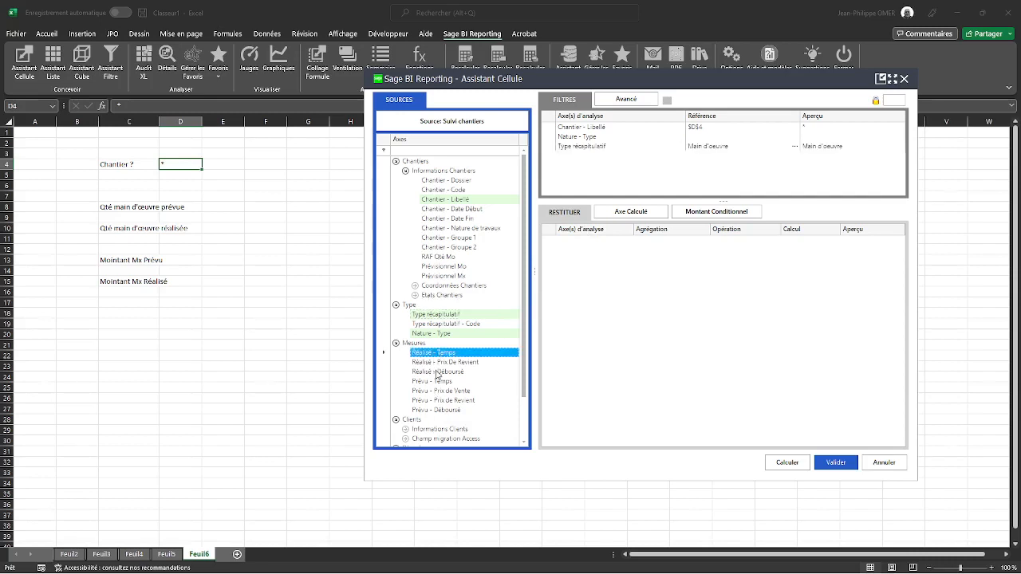
left_click(433, 382)
left_click_drag(525, 356, 637, 319)
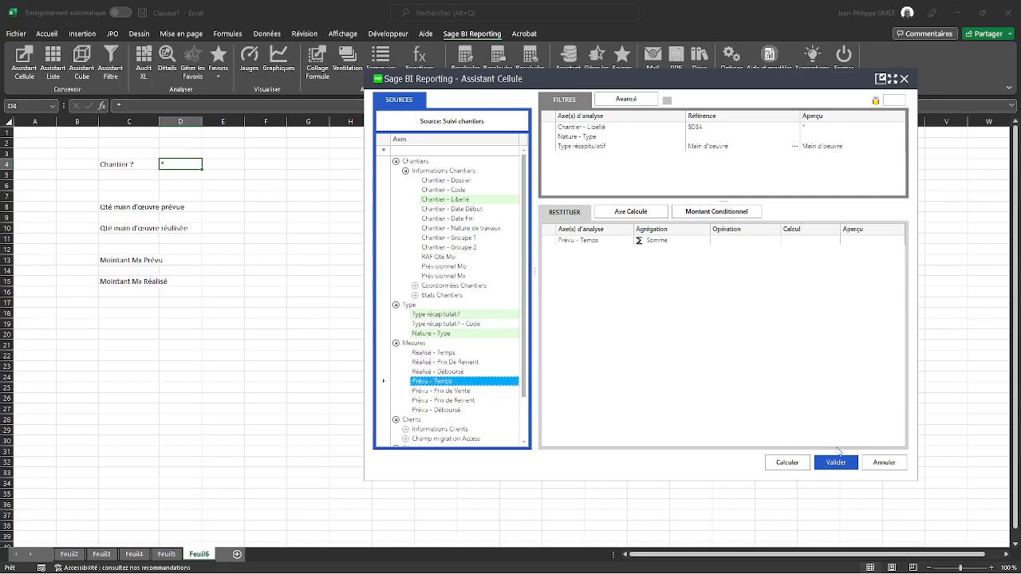
left_click(837, 464)
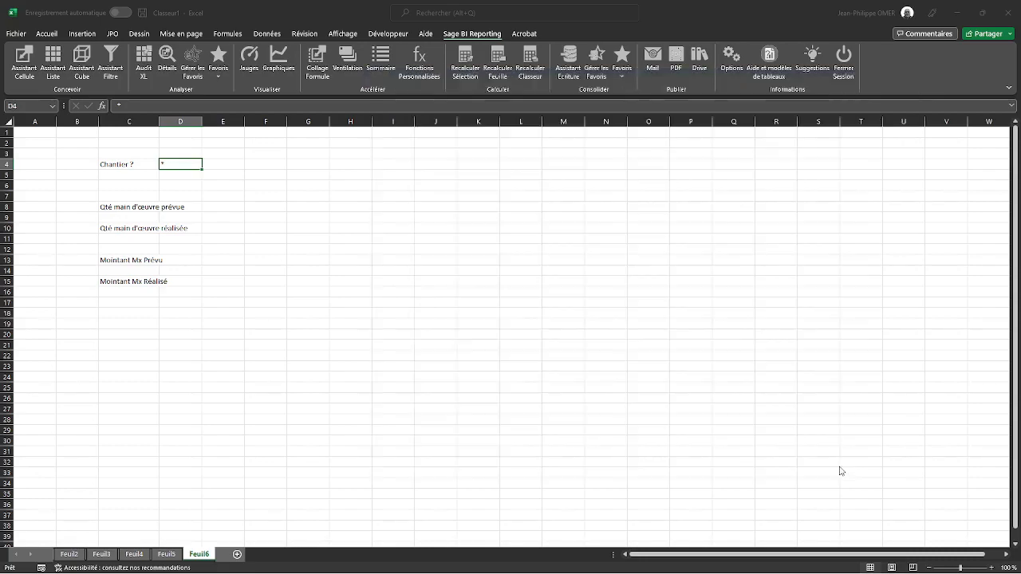
Copy the E8 formula to E10 and replace its returned measure with Réalisé - Temps
left_click(219, 210)
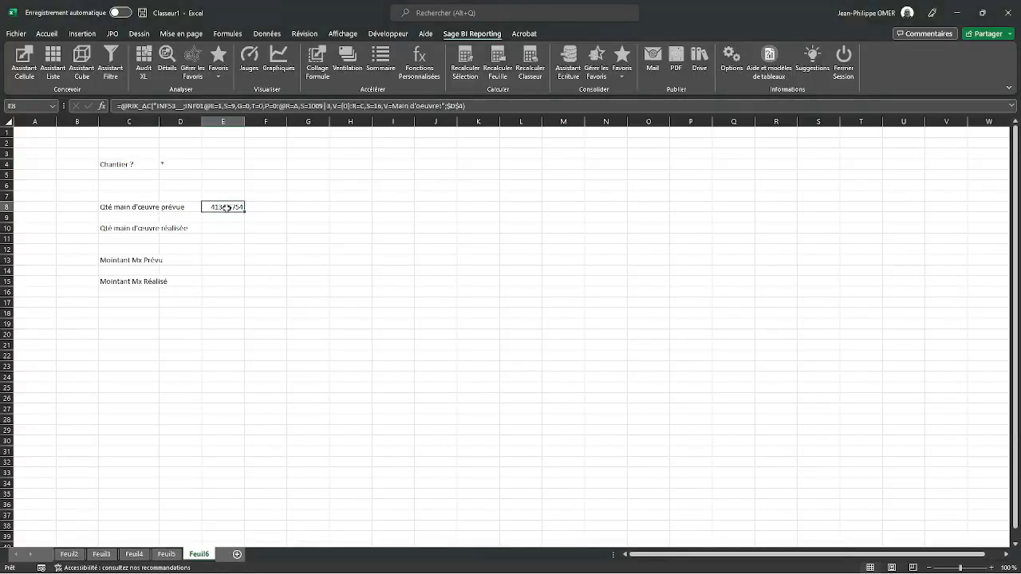
key("ctrl+c")
left_click(218, 229)
key("ctrl+v")
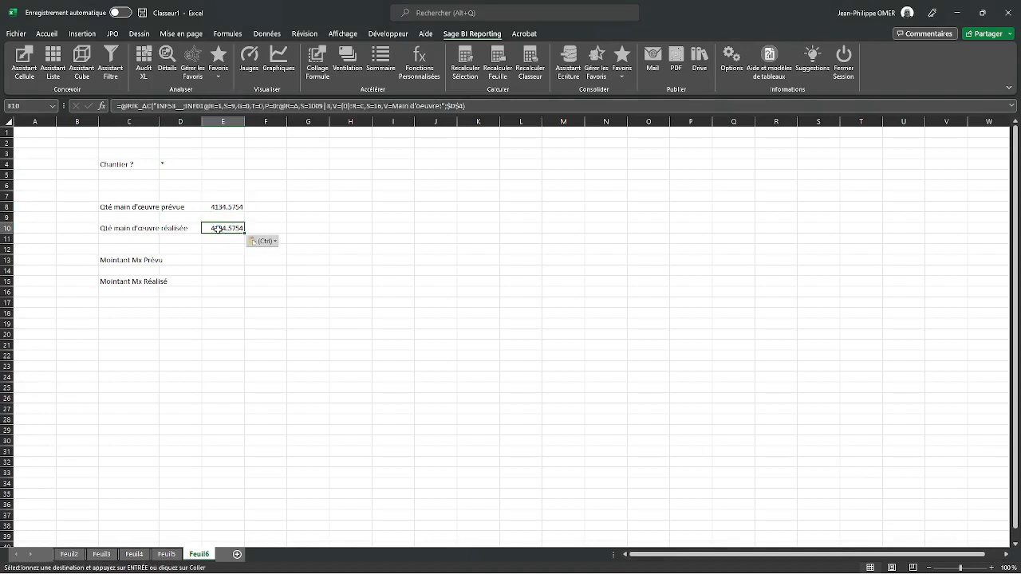
key("ctrl+shift+a")
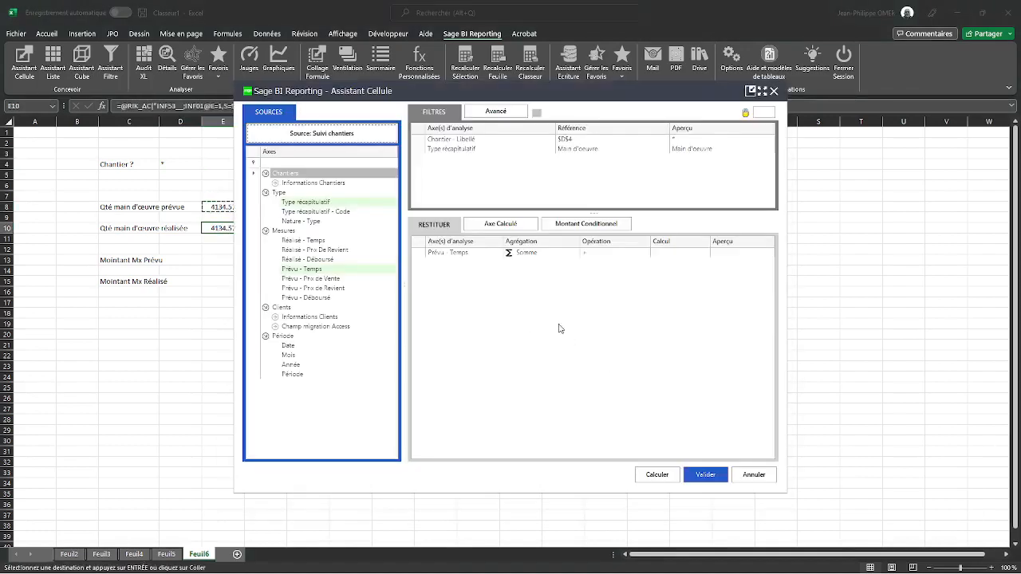
left_click(461, 254)
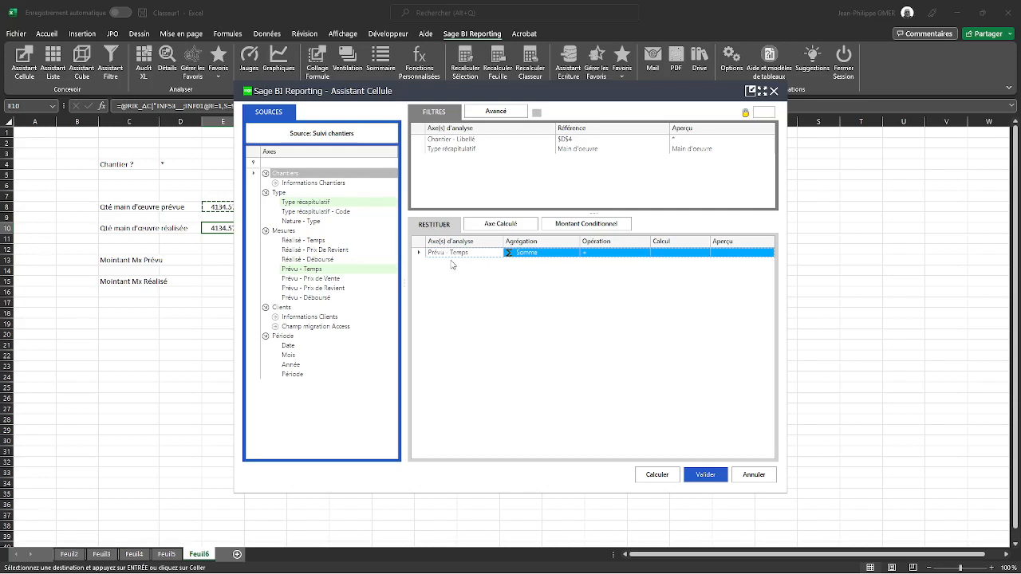
key("Delete")
left_click_drag(306, 240, 520, 287)
left_click(705, 476)
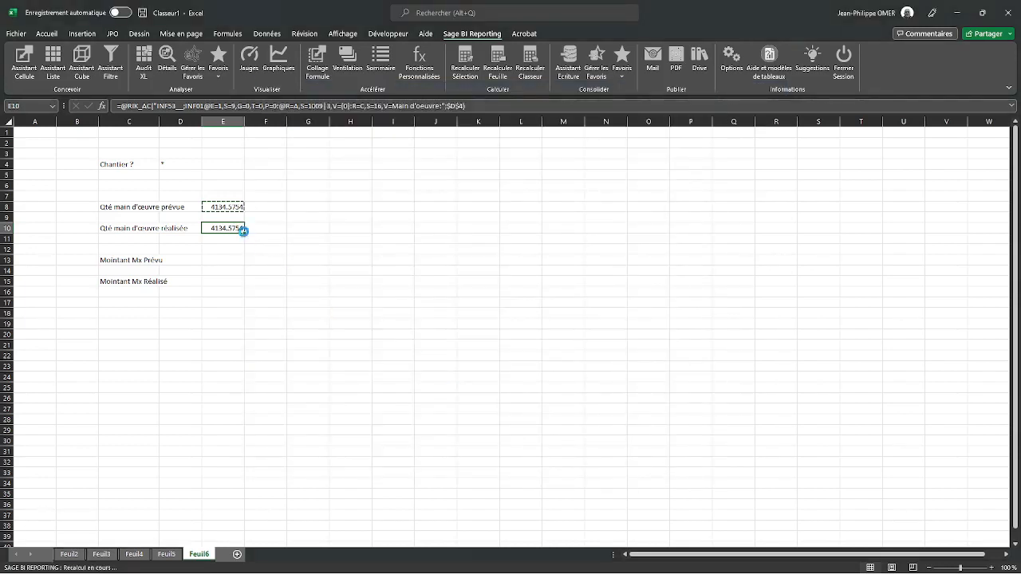
Copy the E10 formula to E13 and set its Type récapitulatif filter to Fourniture et matériaux
key("ctrl+c")
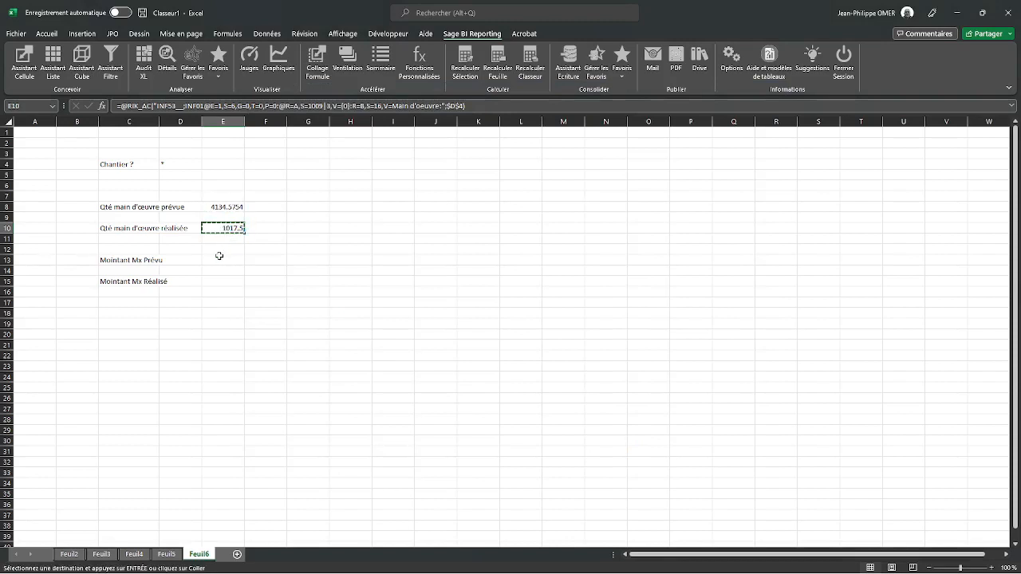
left_click(208, 260)
key("ctrl+v")
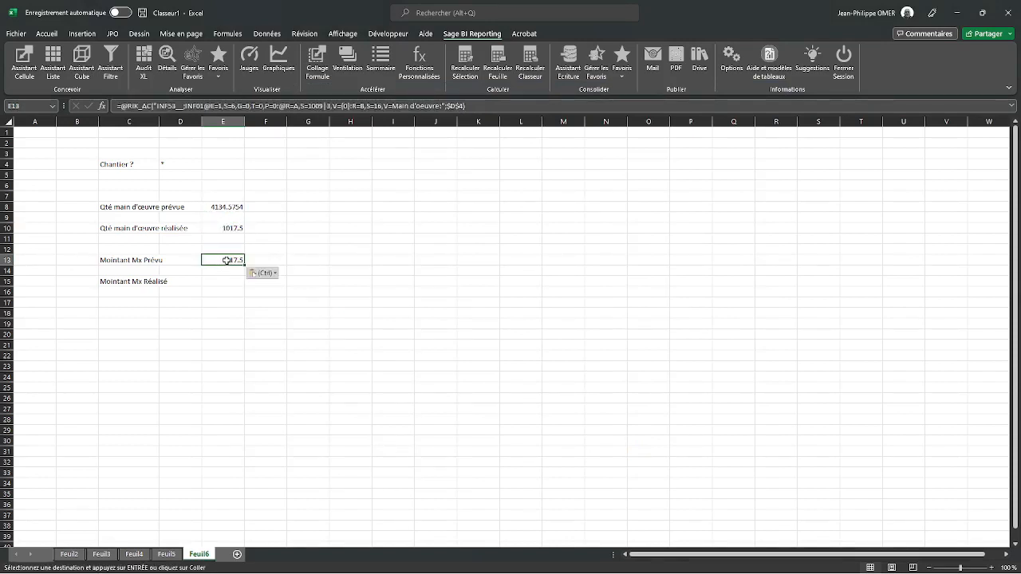
double_click(228, 261)
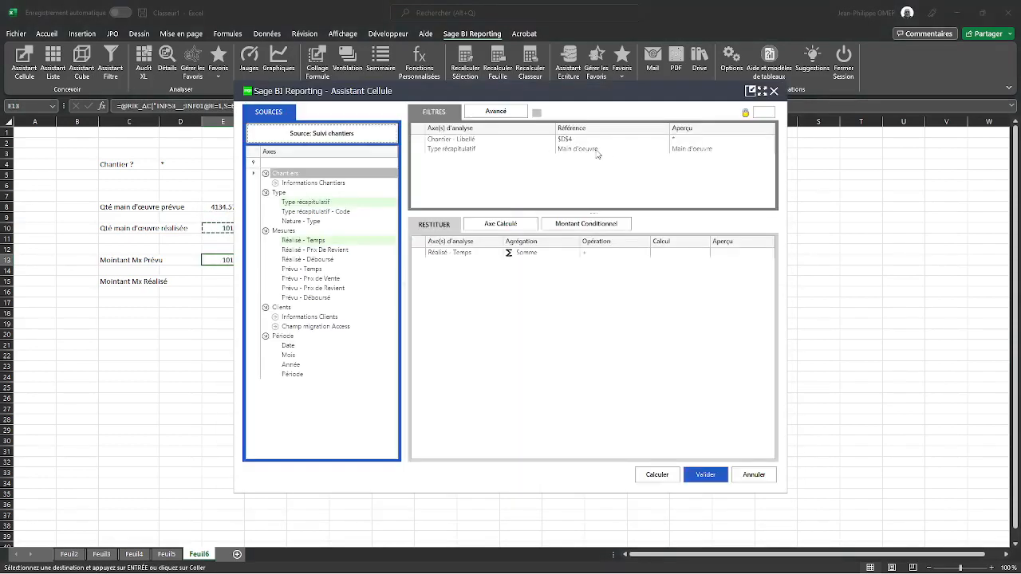
left_click(597, 150)
left_click(663, 150)
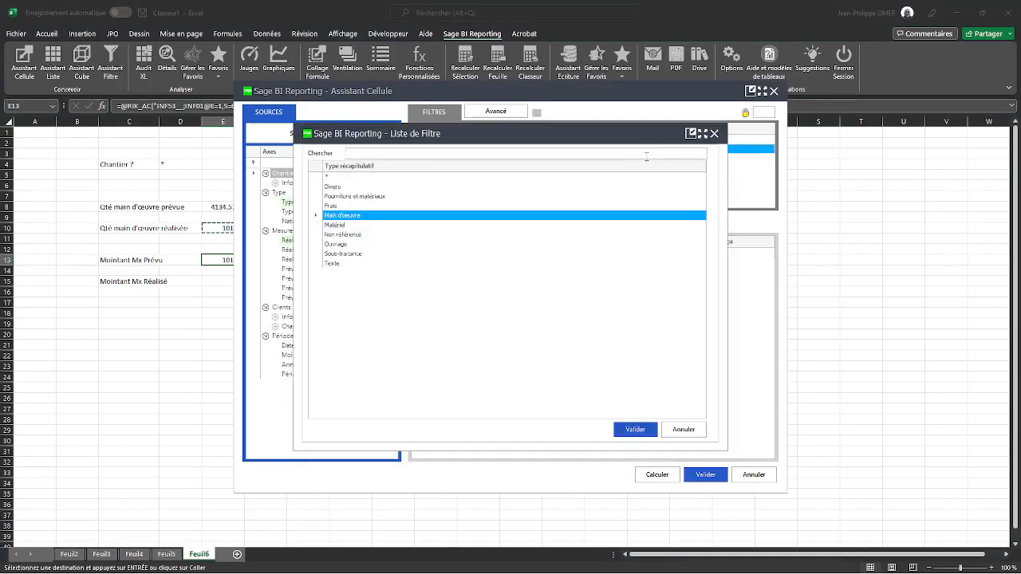
double_click(351, 196)
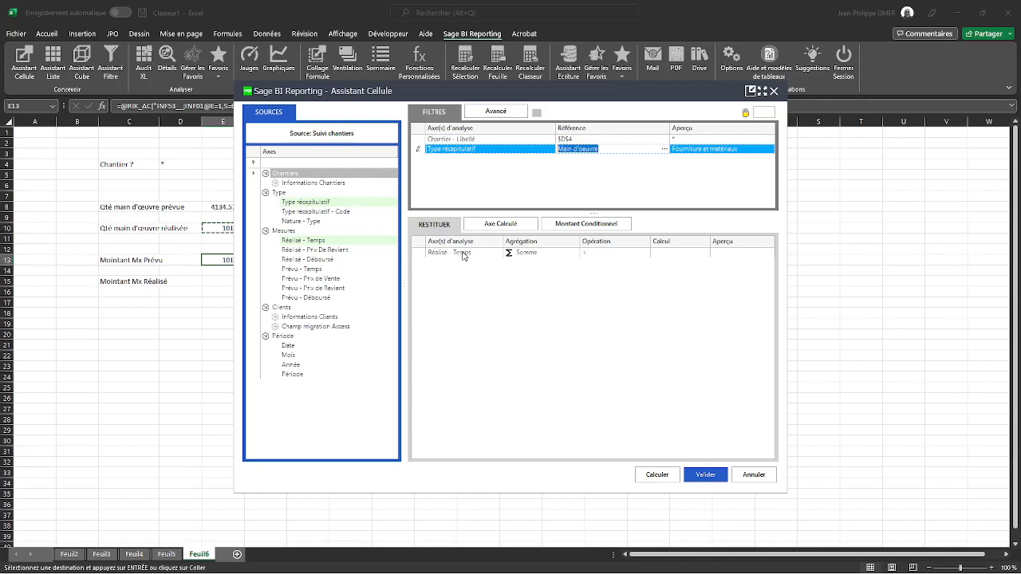
Replace the returned measure of the E13 formula with Prévu - Déboursé and validate it
left_click(463, 254)
key("Delete")
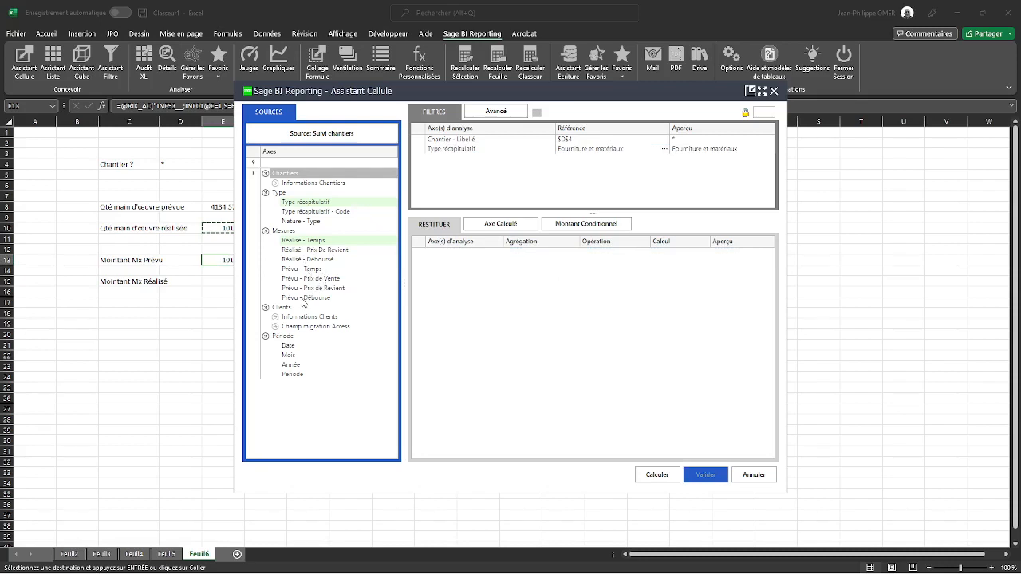
left_click_drag(304, 299, 441, 288)
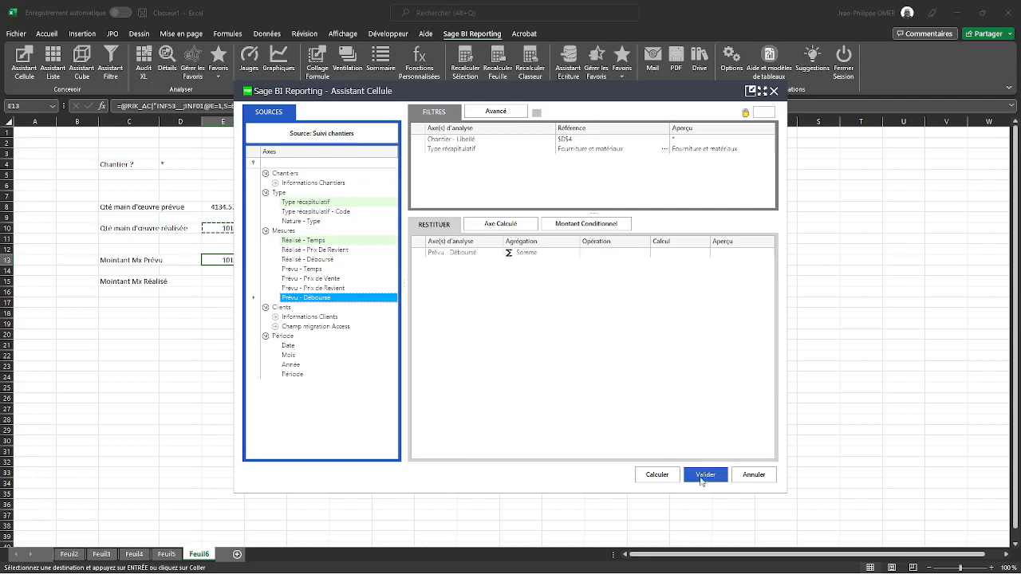
left_click(702, 477)
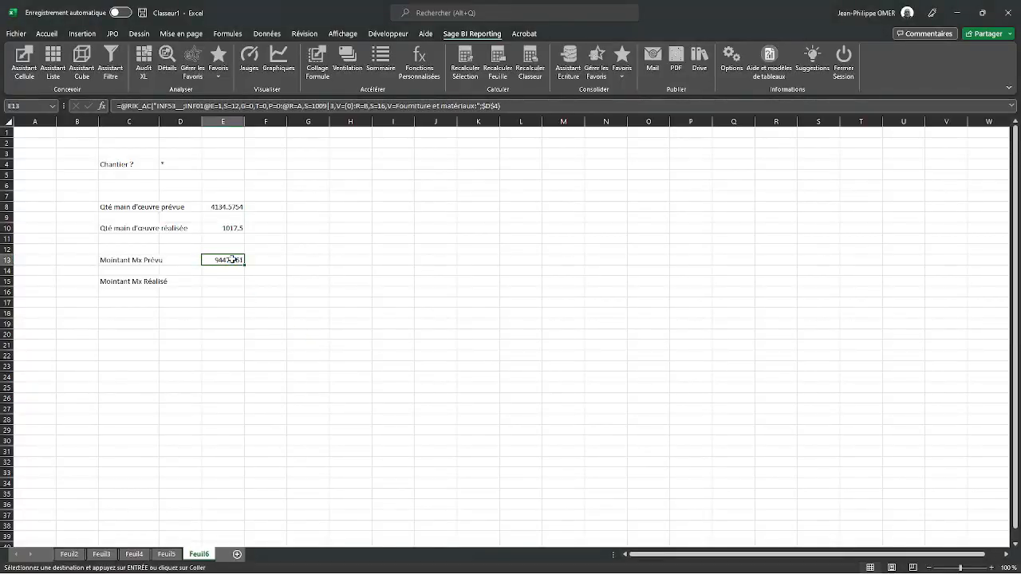
Copy the E13 formula to E15 and replace its returned measure with Réalisé - Déboursé
left_click(227, 281)
key("ctrl+v")
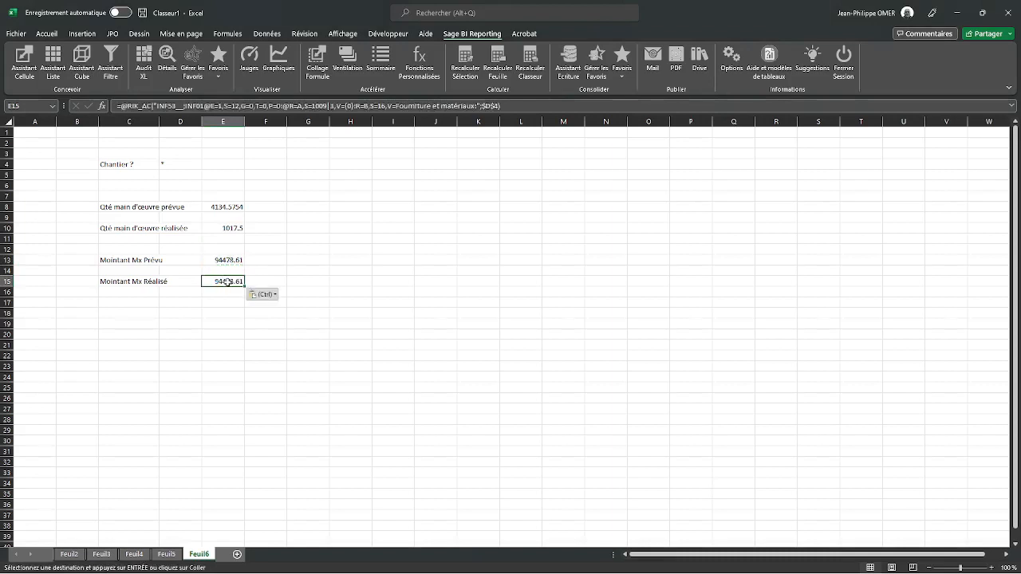
double_click(239, 281)
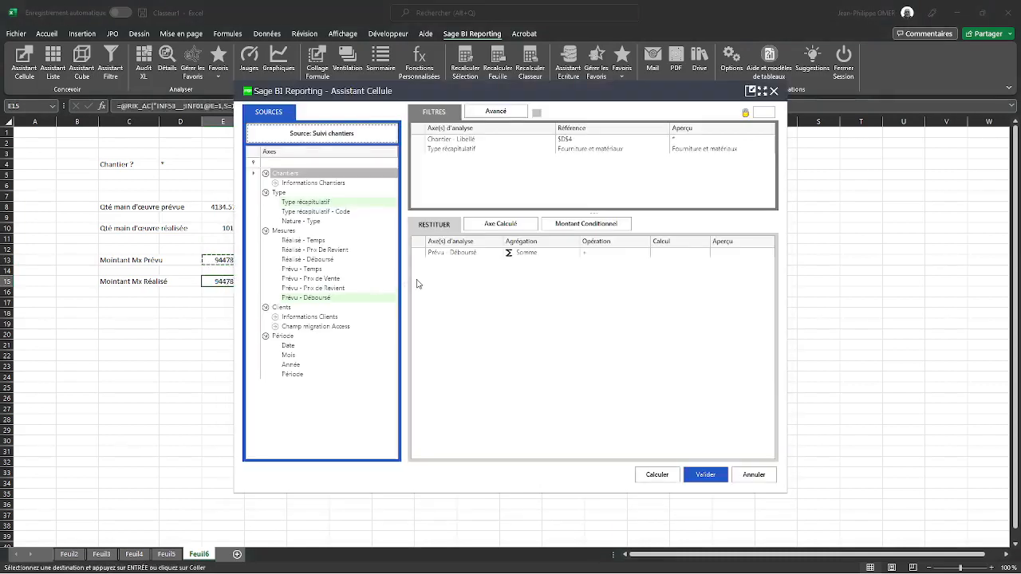
left_click(476, 253)
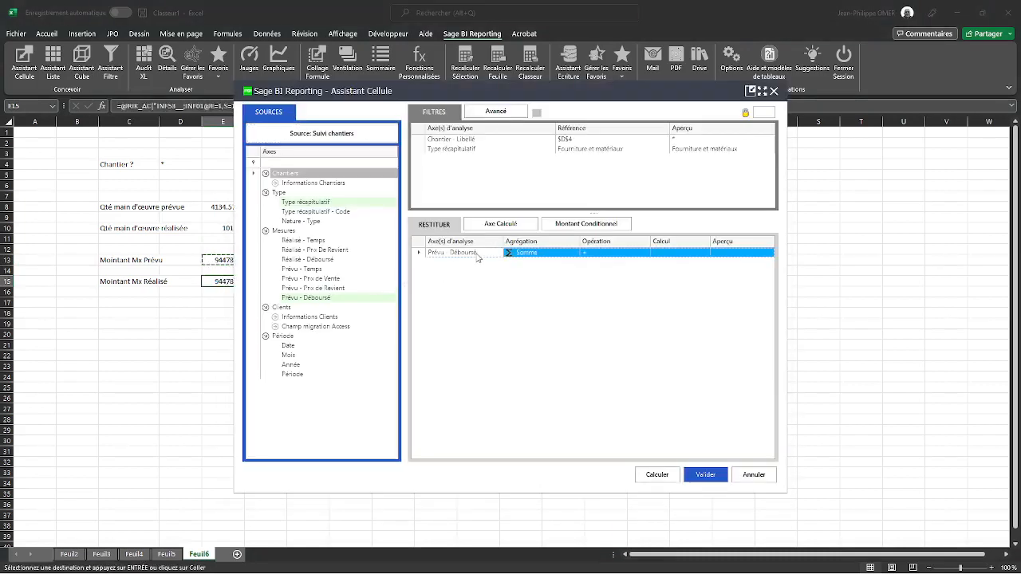
key("Delete")
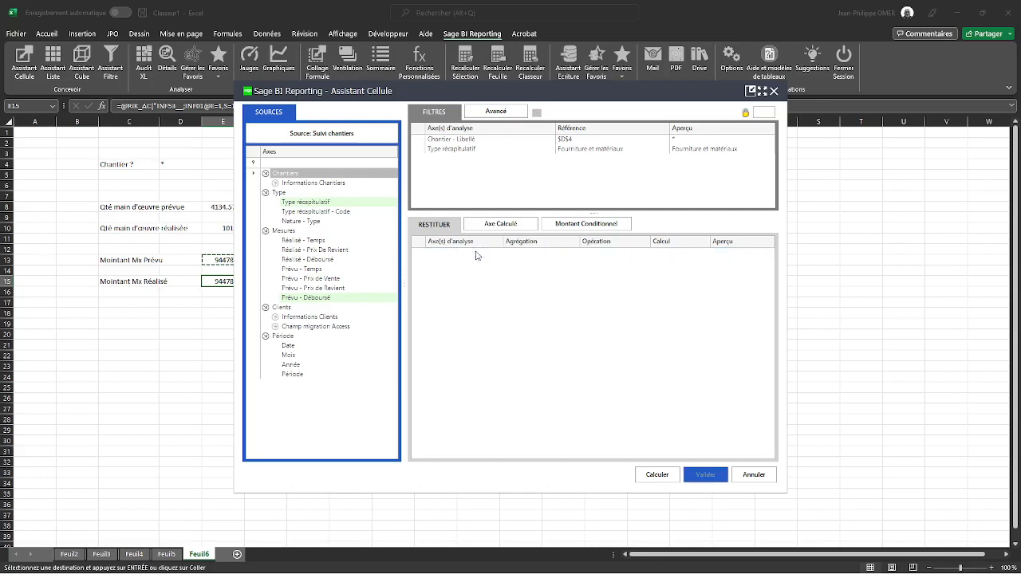
left_click(308, 260)
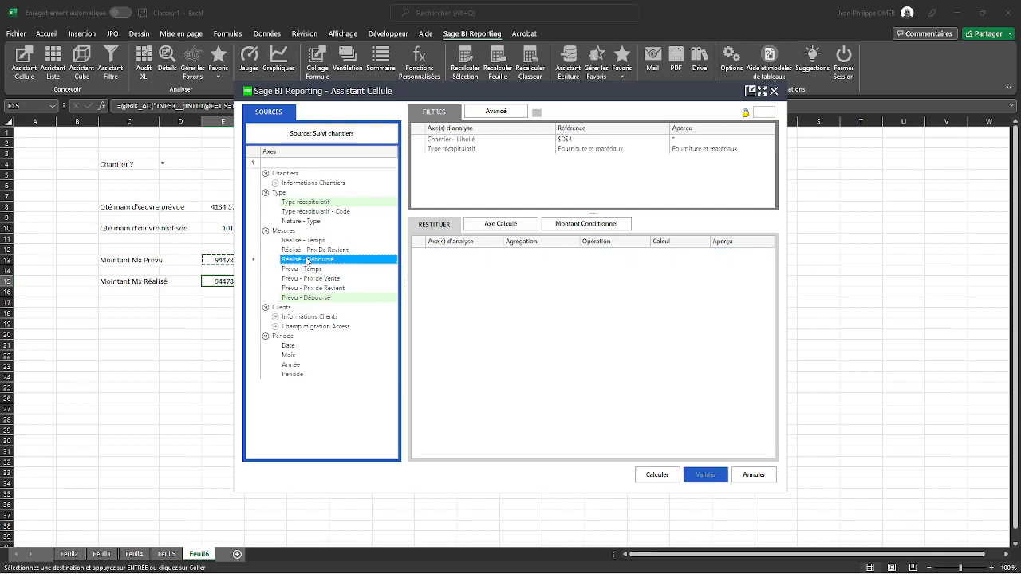
left_click_drag(308, 262, 487, 278)
left_click(705, 475)
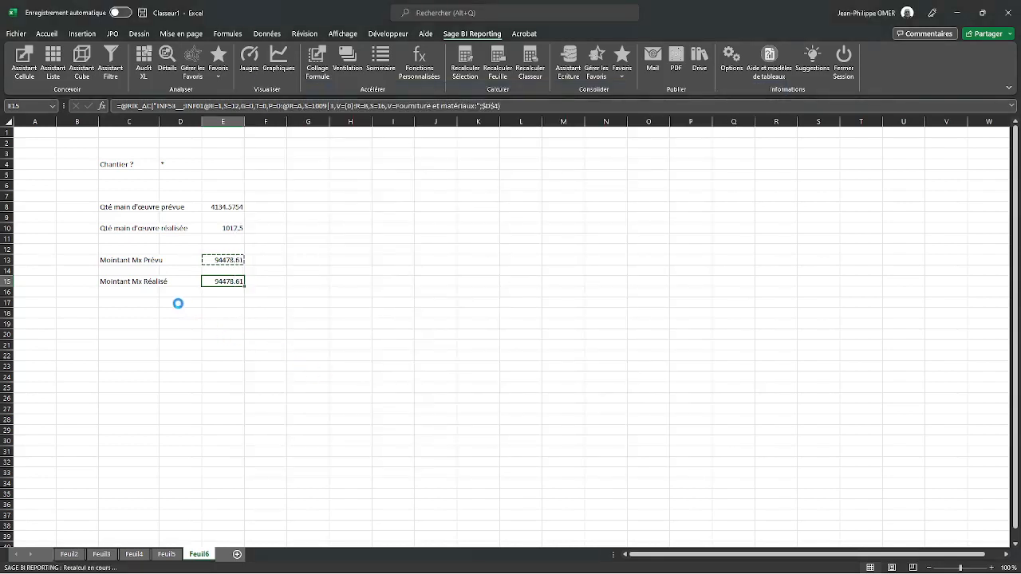
Apply the euro accounting number format (Comptabilité) to cells E8 to E15
left_click_drag(141, 263, 235, 281)
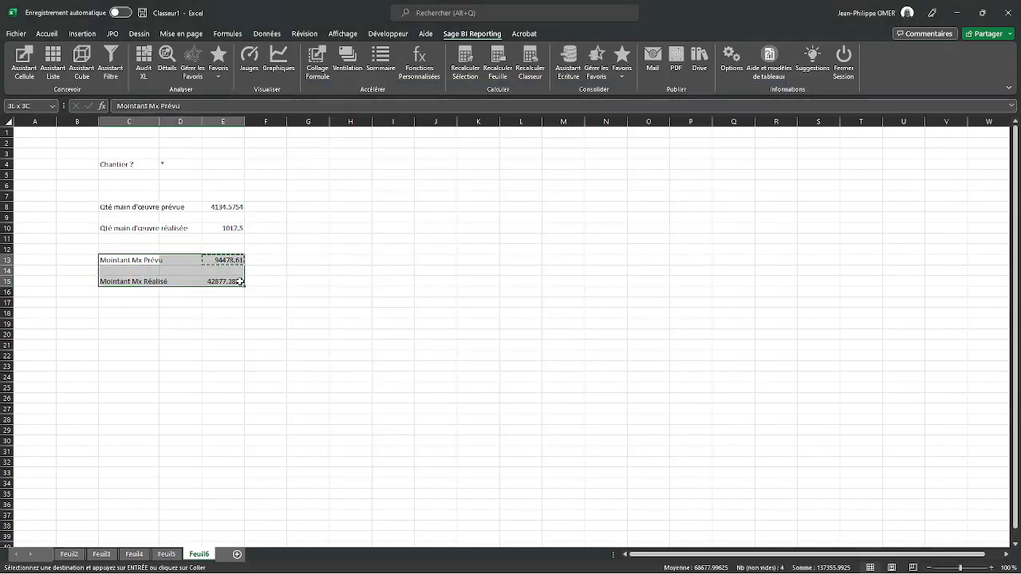
left_click_drag(227, 206, 233, 281)
left_click(46, 34)
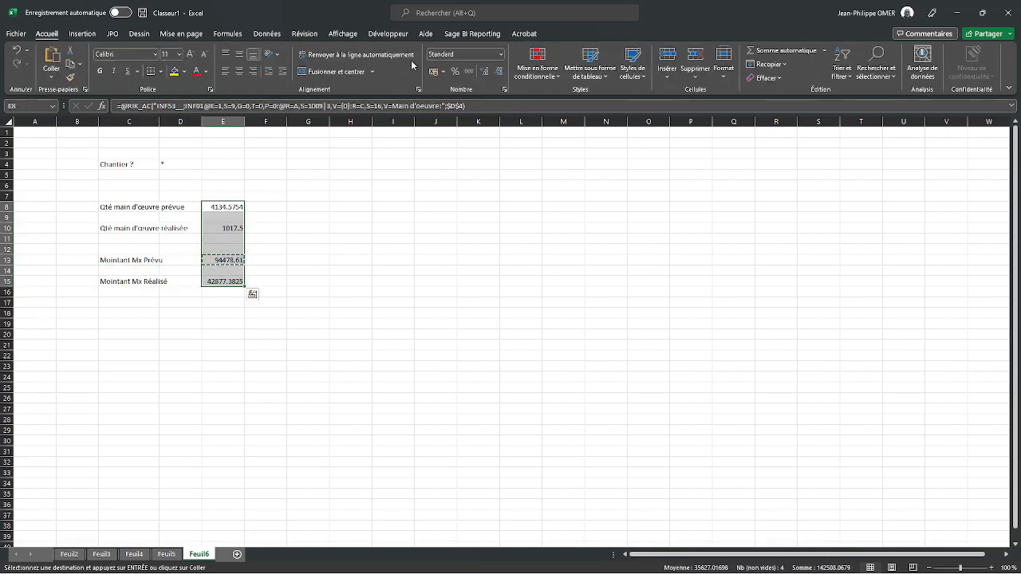
left_click(433, 71)
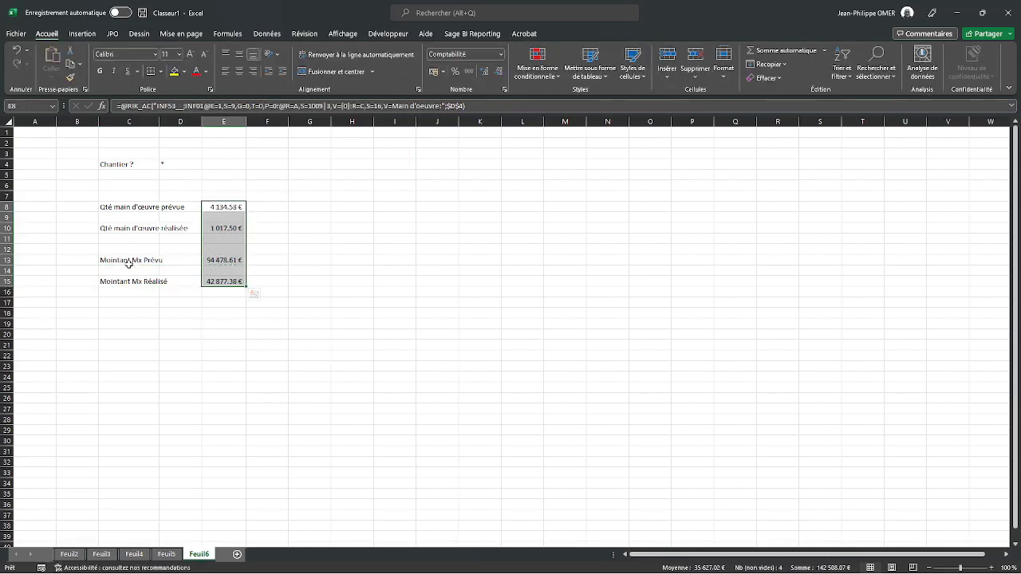
Copy the material amounts block C13:E15, labels and formulas included, to the cells starting at C18
left_click_drag(130, 263, 216, 278)
key("ctrl+c")
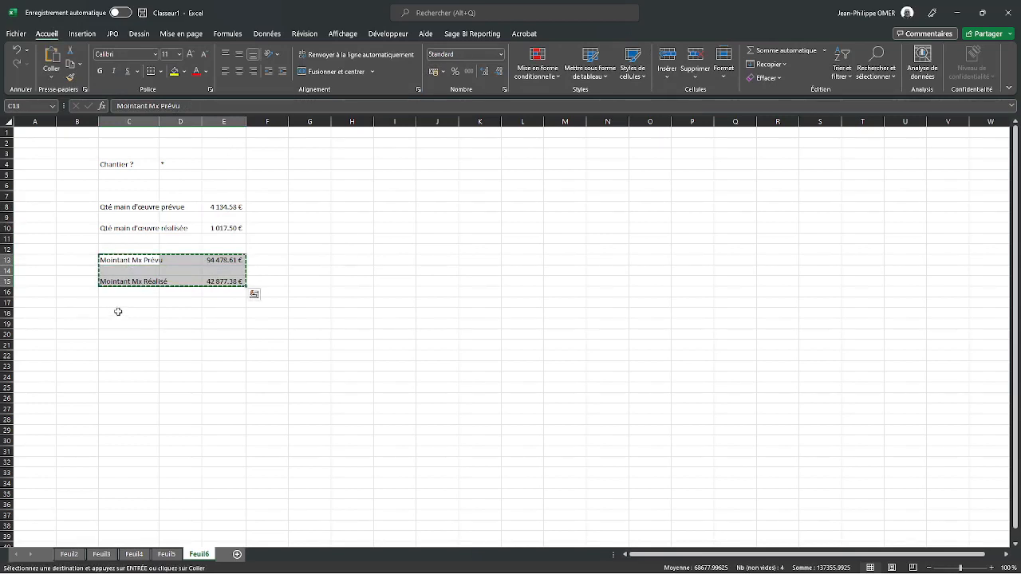
left_click(116, 313)
key("ctrl+v")
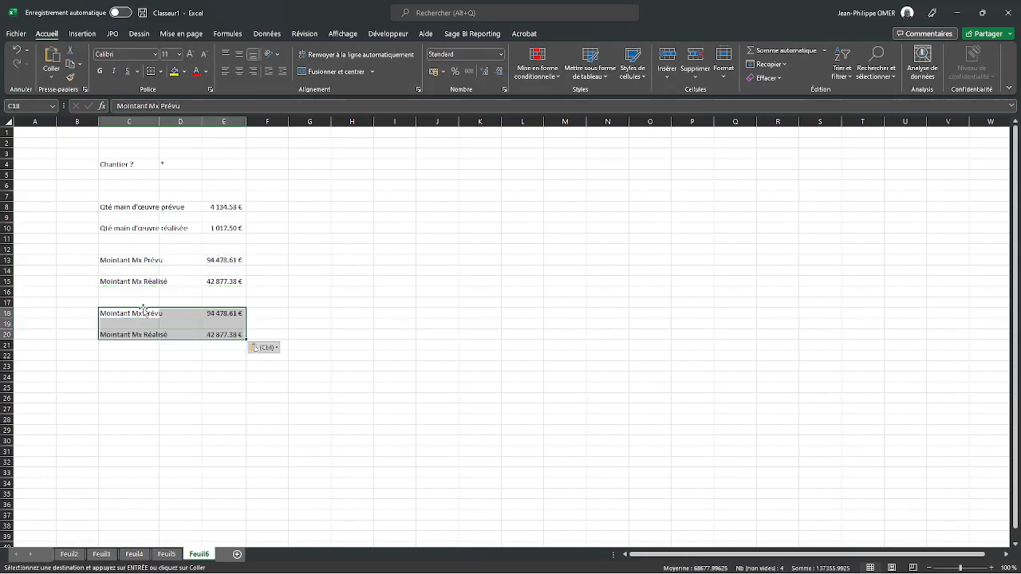
Change the Type récapitulatif filter of the E18 formula to Sous-traitance and validate it
left_click(230, 313)
key("ctrl+shift+a")
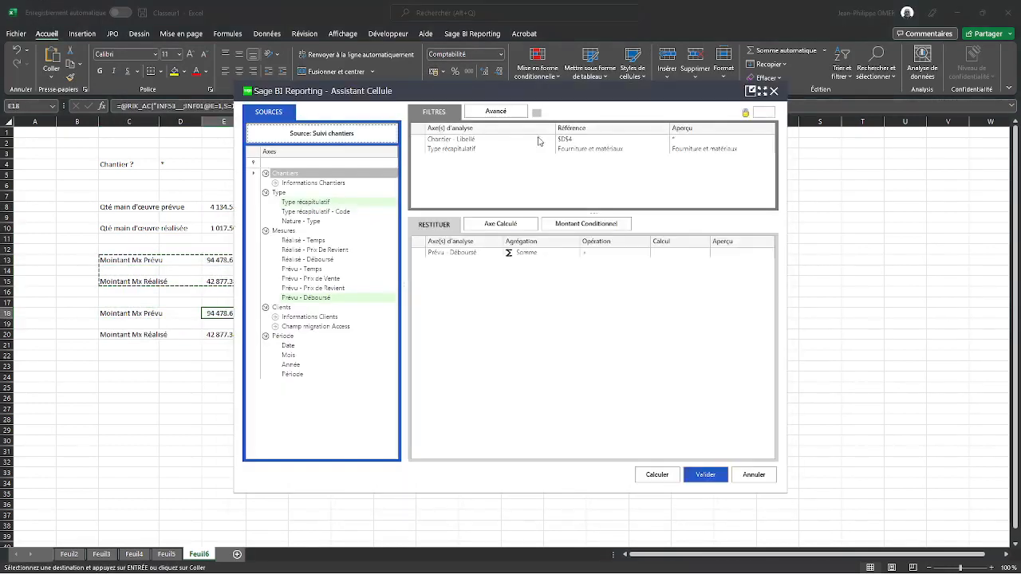
left_click(654, 150)
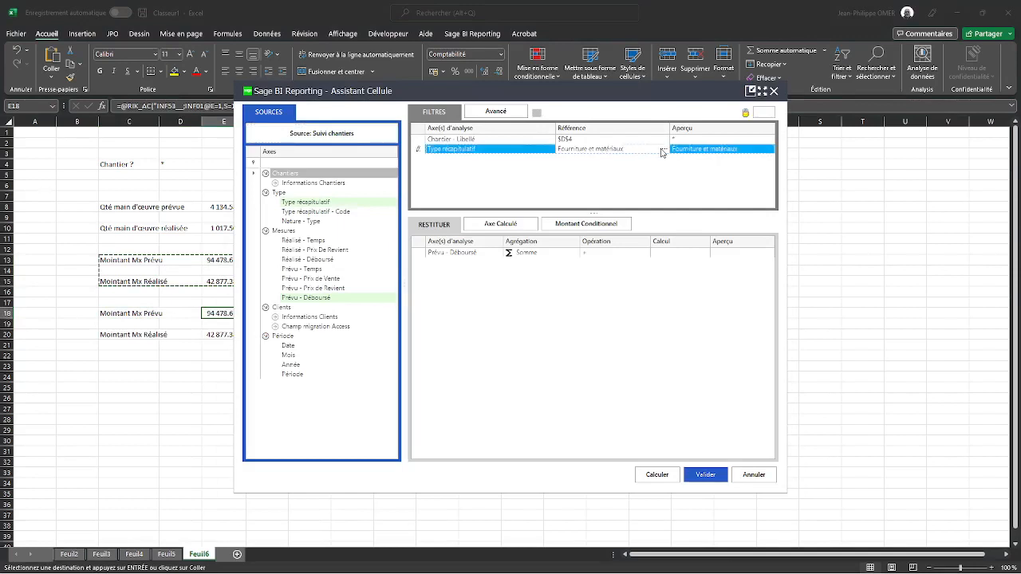
left_click(662, 150)
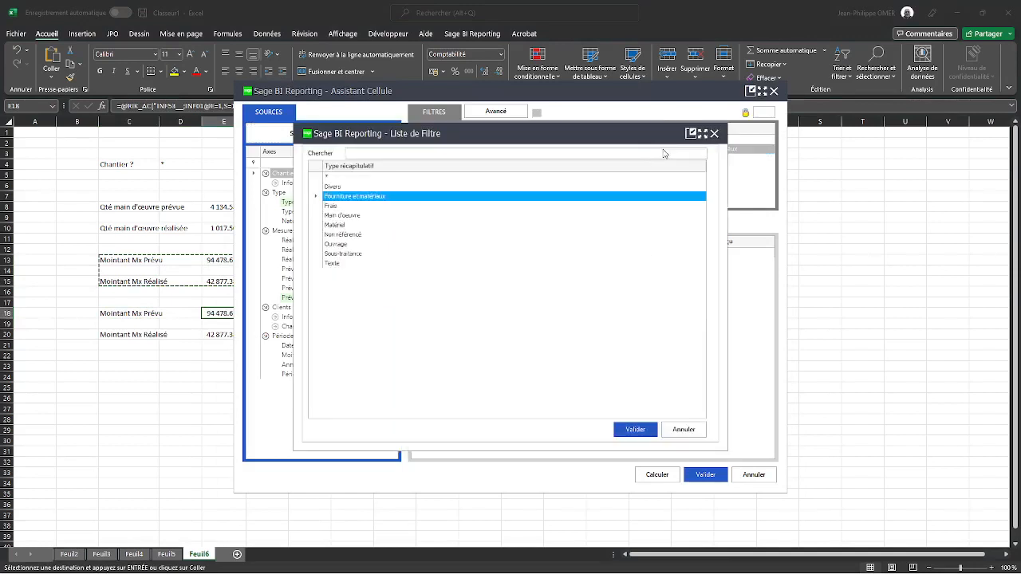
left_click(351, 244)
left_click(353, 263)
left_click(354, 254)
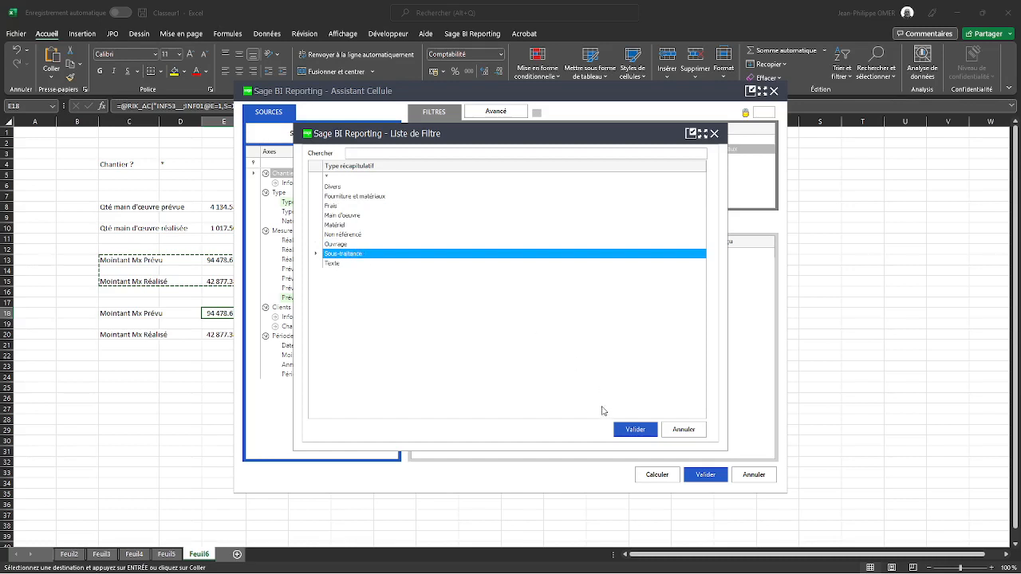
left_click(643, 434)
left_click(642, 434)
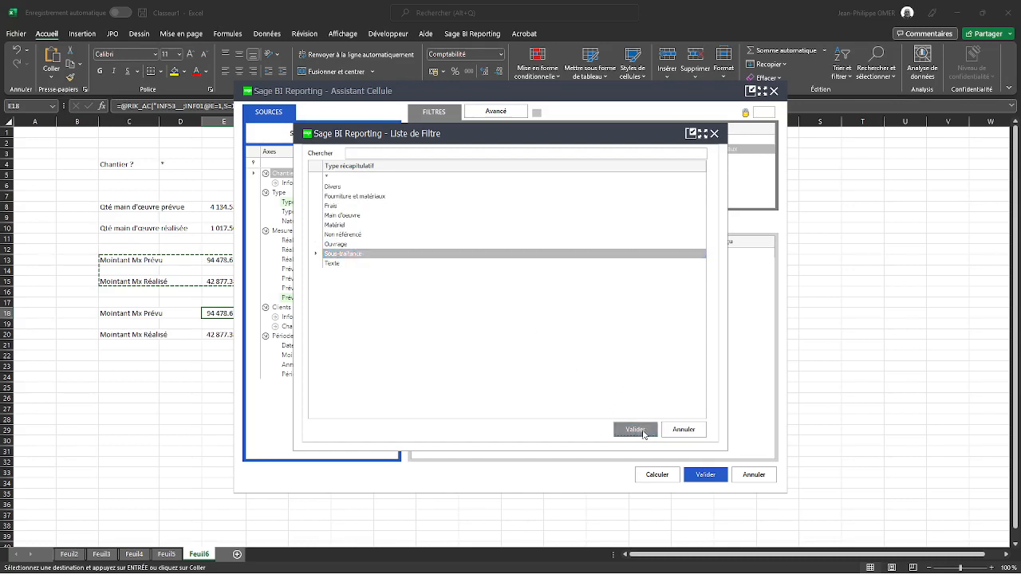
left_click(705, 474)
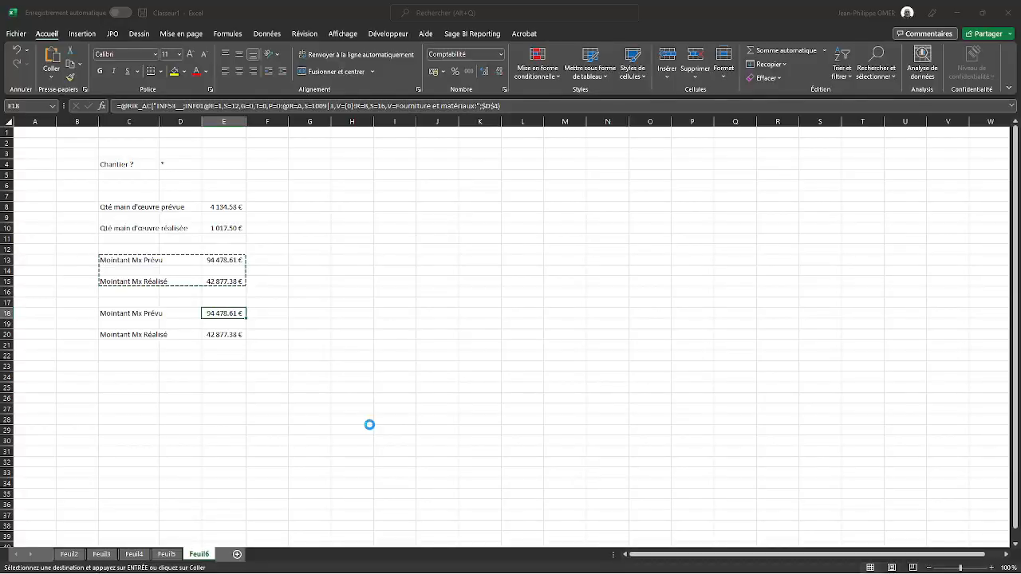
Set the Type récapitulatif filter of the E20 formula to Sous-traitance and validate the formula
left_click(219, 335)
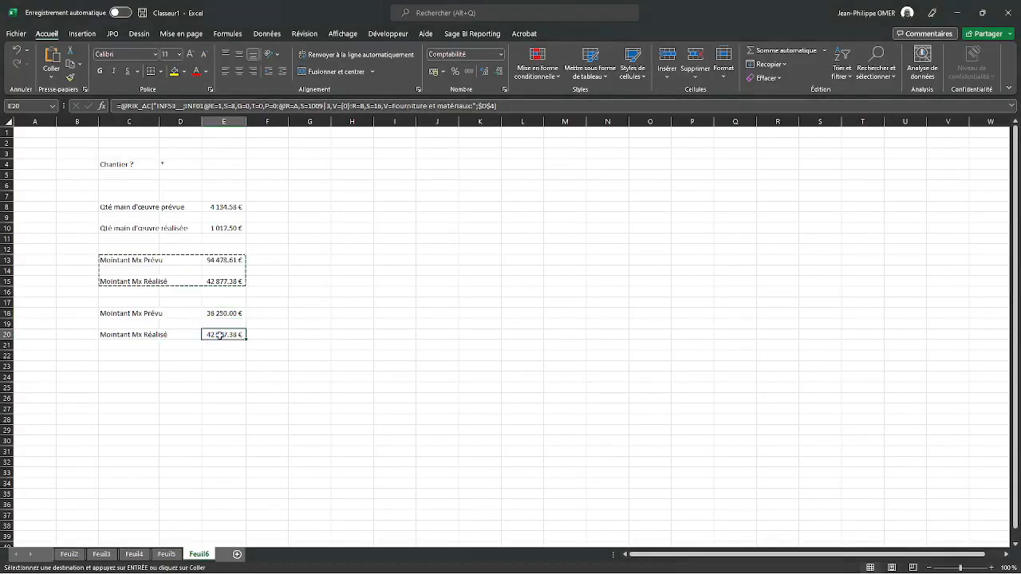
double_click(219, 335)
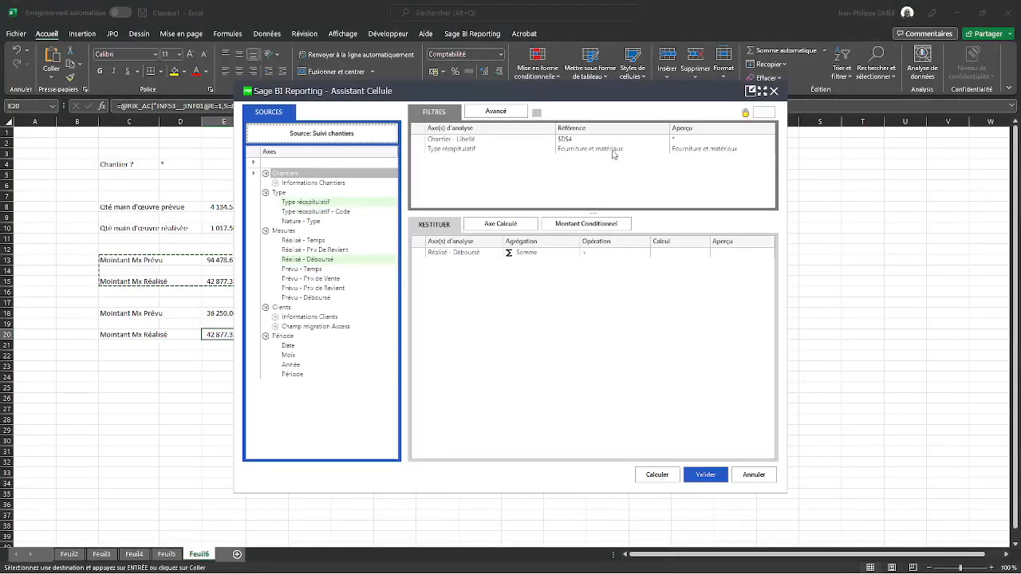
double_click(658, 150)
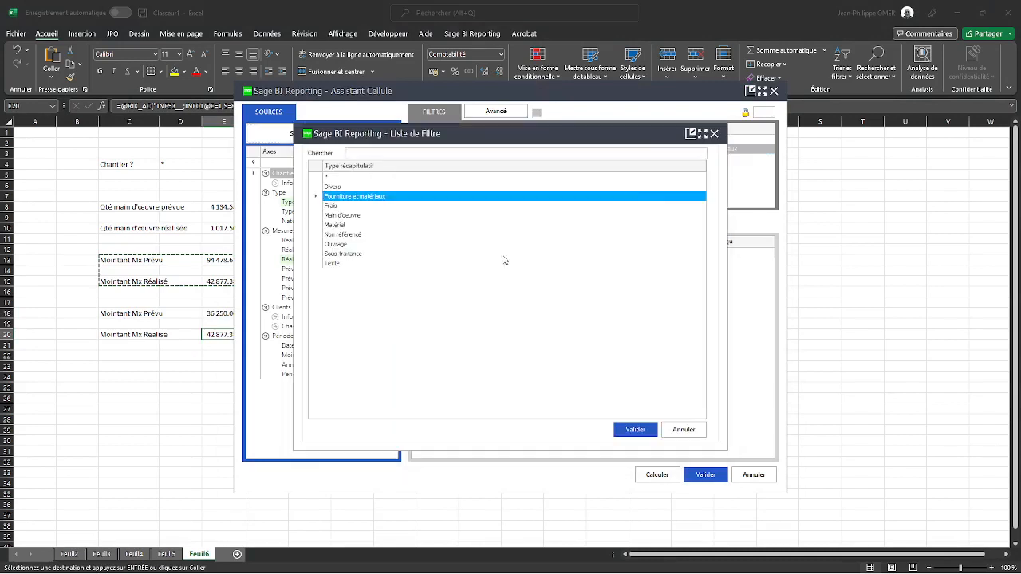
left_click(346, 255)
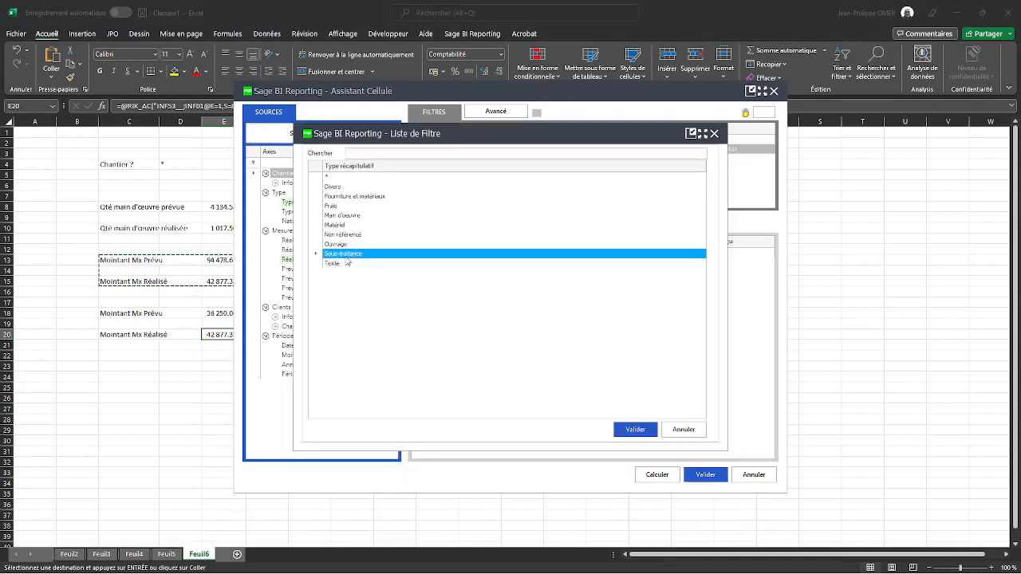
double_click(349, 256)
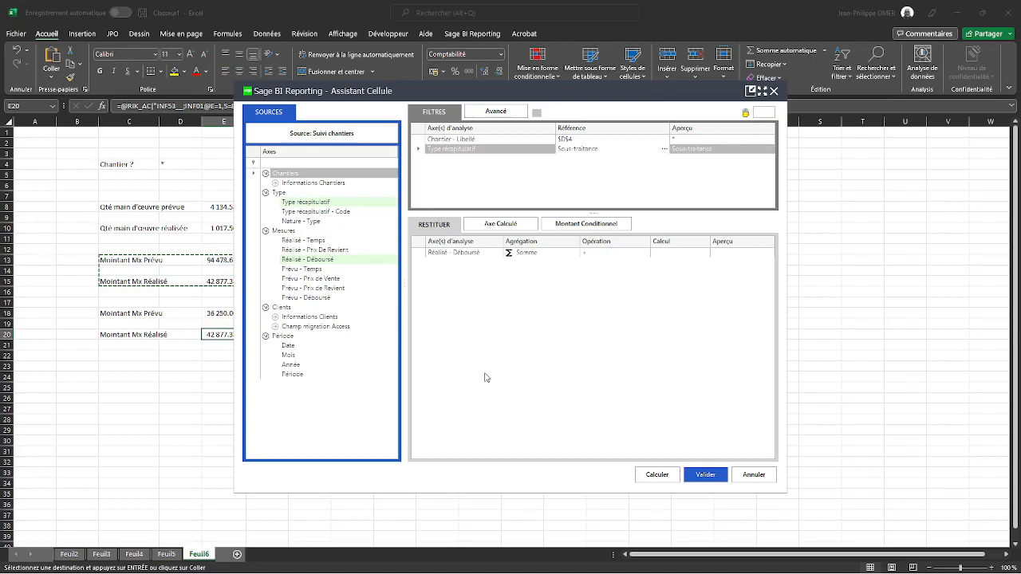
left_click(705, 474)
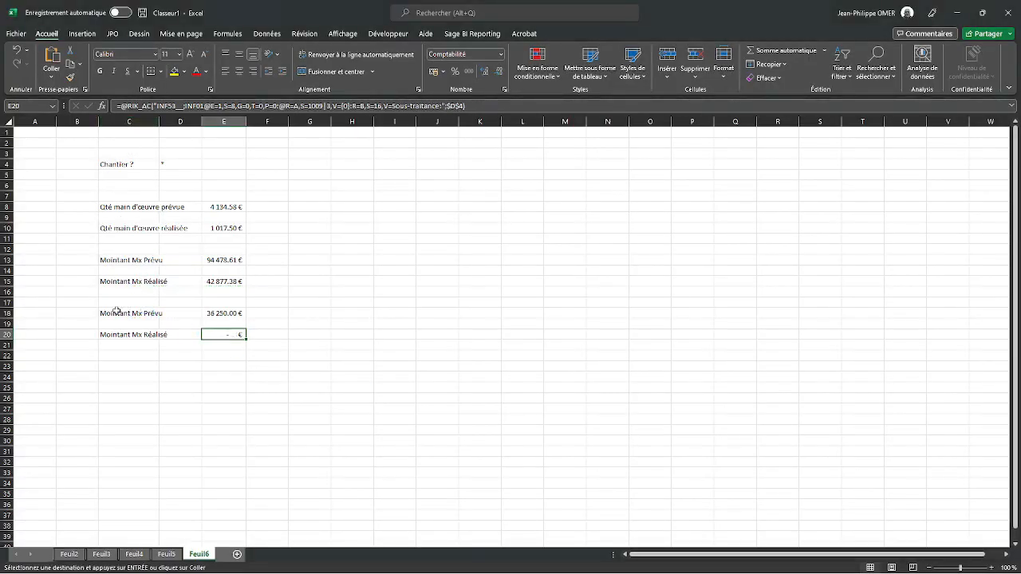
Change the label in C18 to Montant SST Prévu
left_click(116, 311)
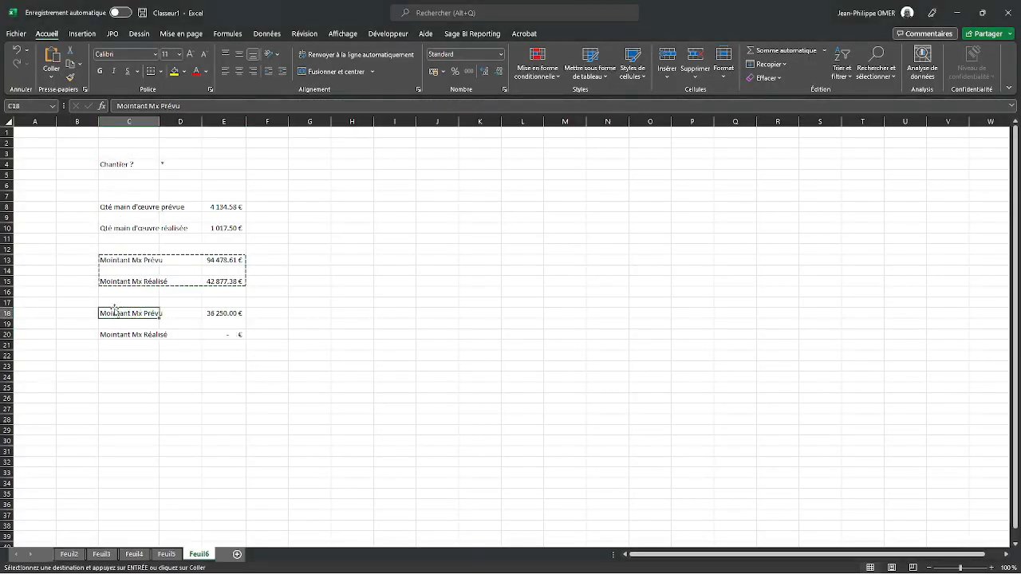
left_click(157, 106)
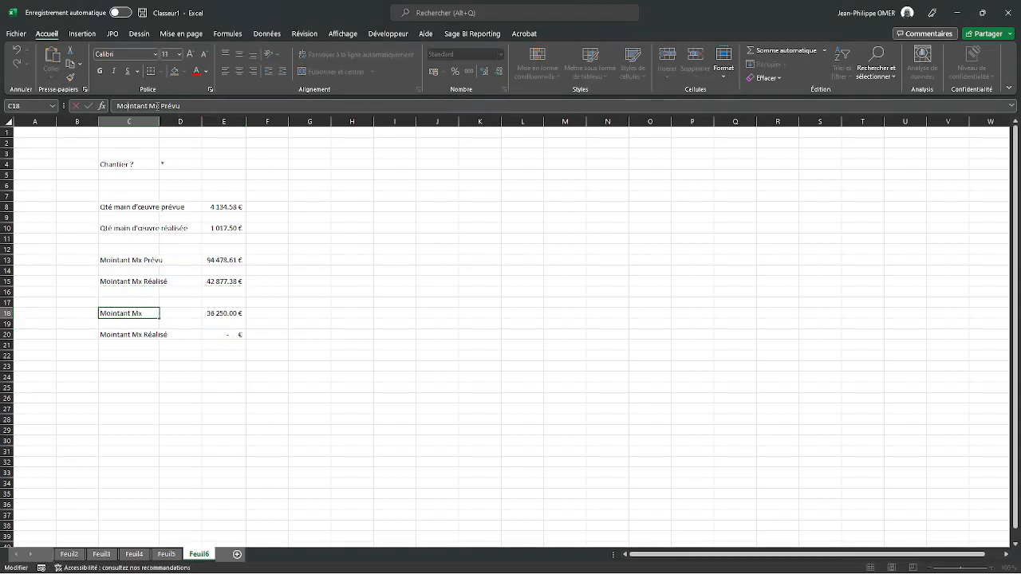
key("BackSpace")
double_click(154, 106)
type("SST")
key("Return")
key("Down")
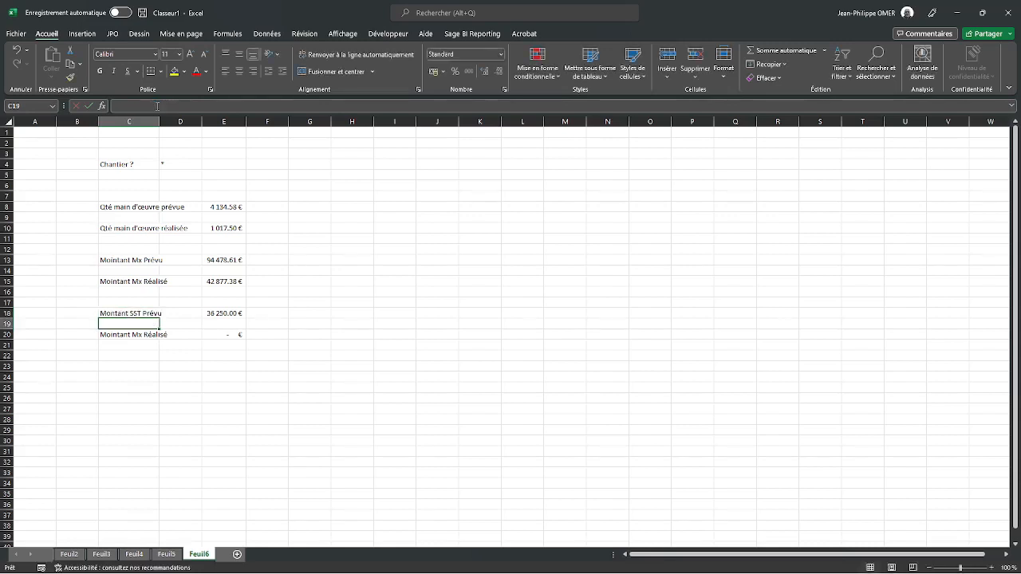
Change the label in C20 to Montant SST Réalisé
left_click(157, 106)
double_click(156, 106)
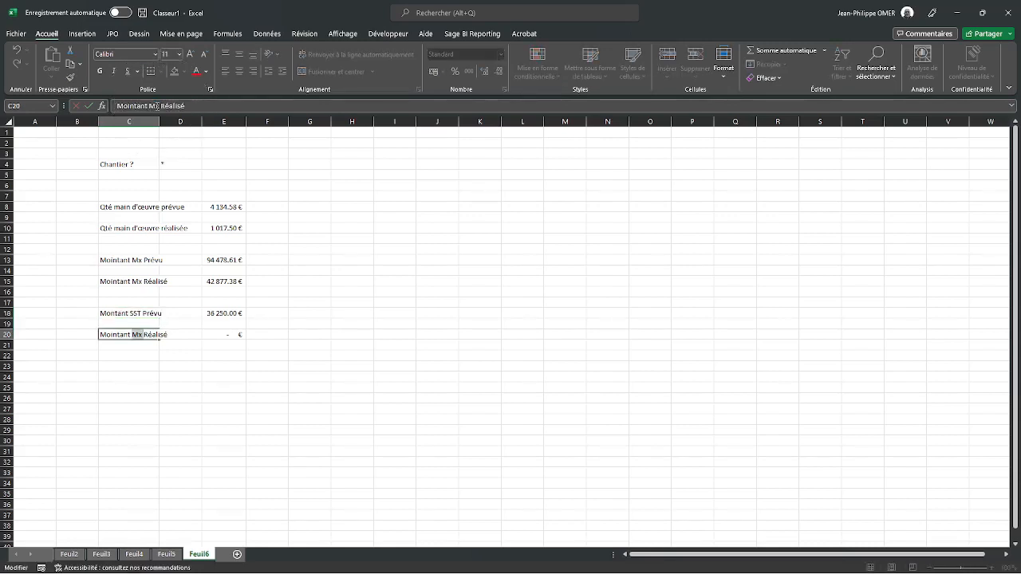
type("SST")
key("BackSpace")
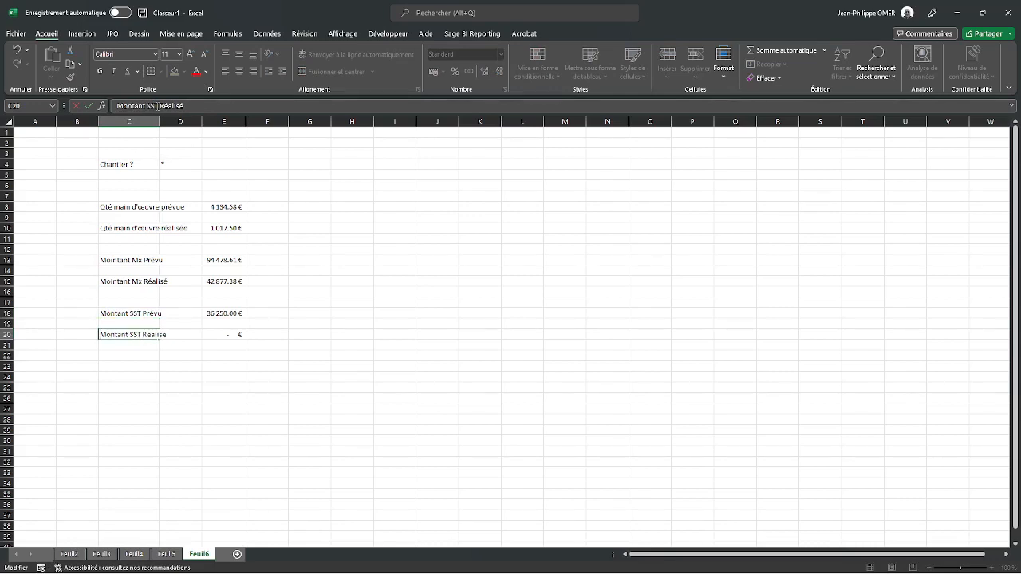
key("Return")
key("Up")
key("Up")
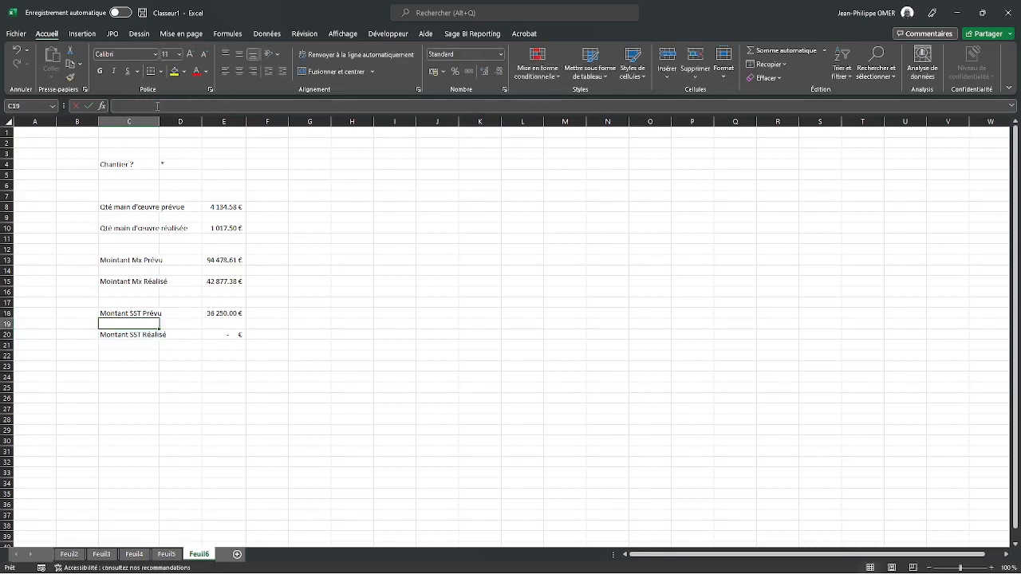
Filter the Chantier parameter in D4 on Rénovation de votre habitation, Rénovation résidence secondaire and Suivant notre entretien
double_click(184, 165)
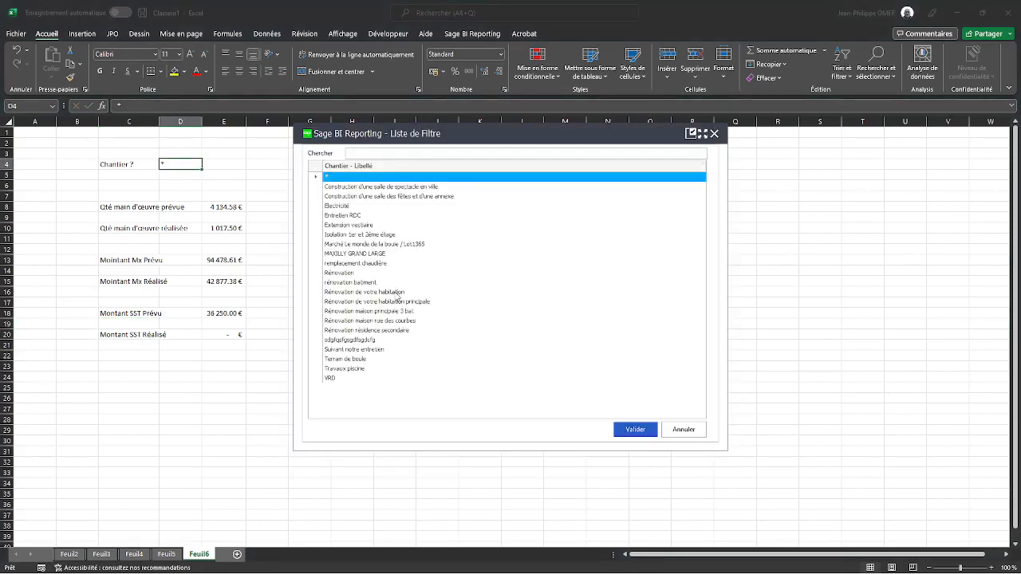
left_click(397, 292)
left_click(389, 330, "ctrl")
left_click(391, 350, "ctrl")
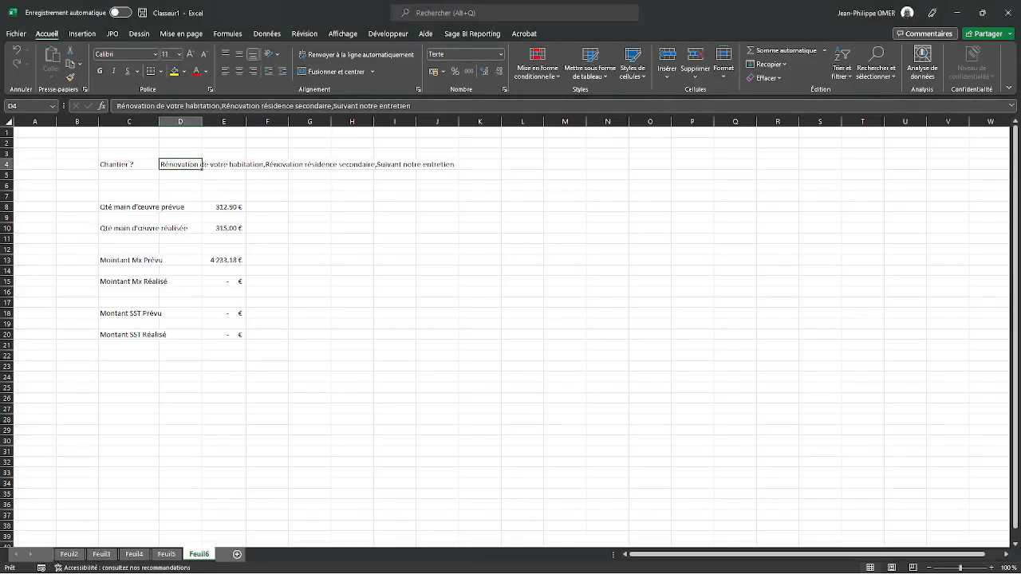
left_click(283, 313)
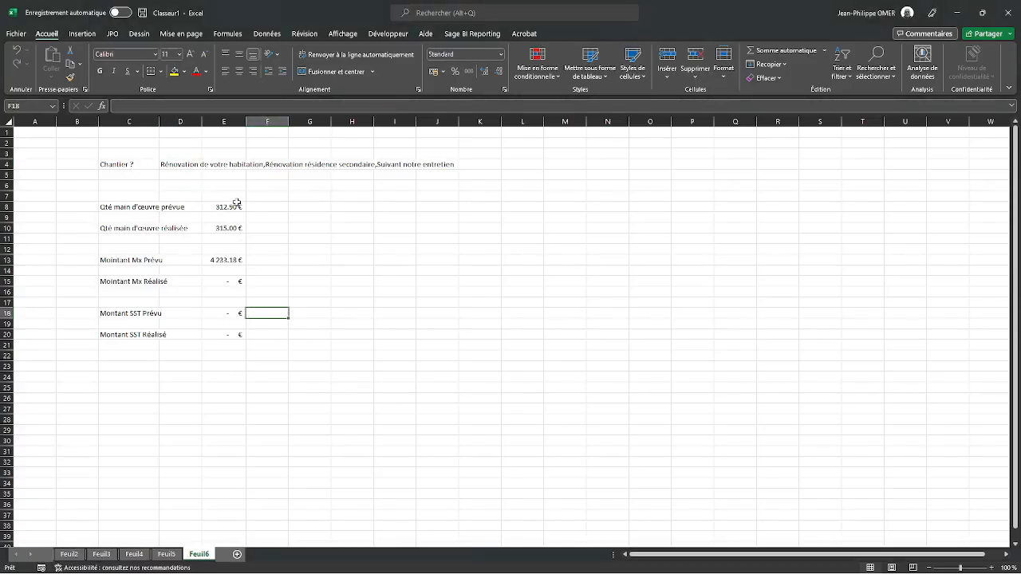
left_click_drag(236, 206, 241, 338)
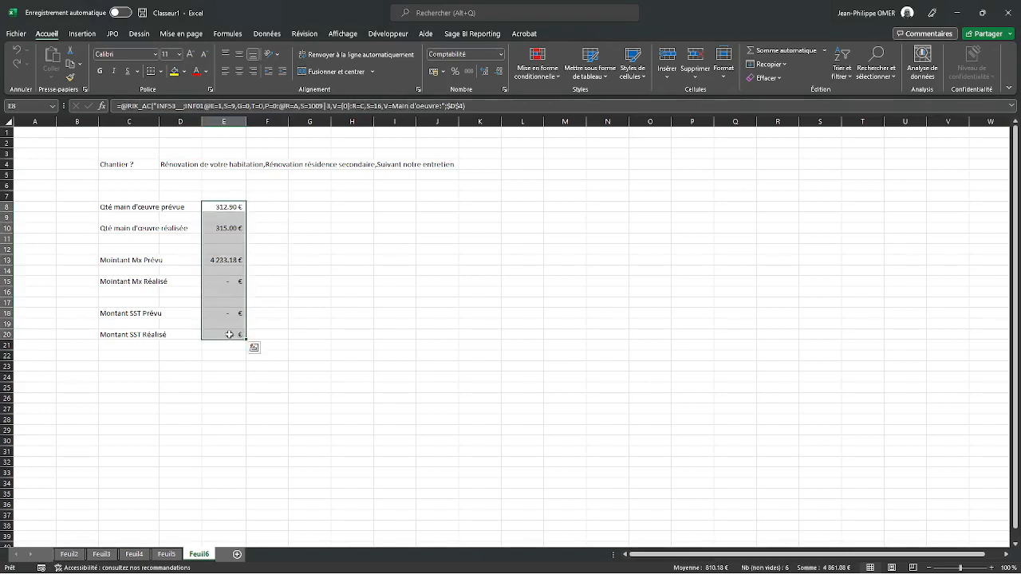
scroll(235, 281, "up", 2)
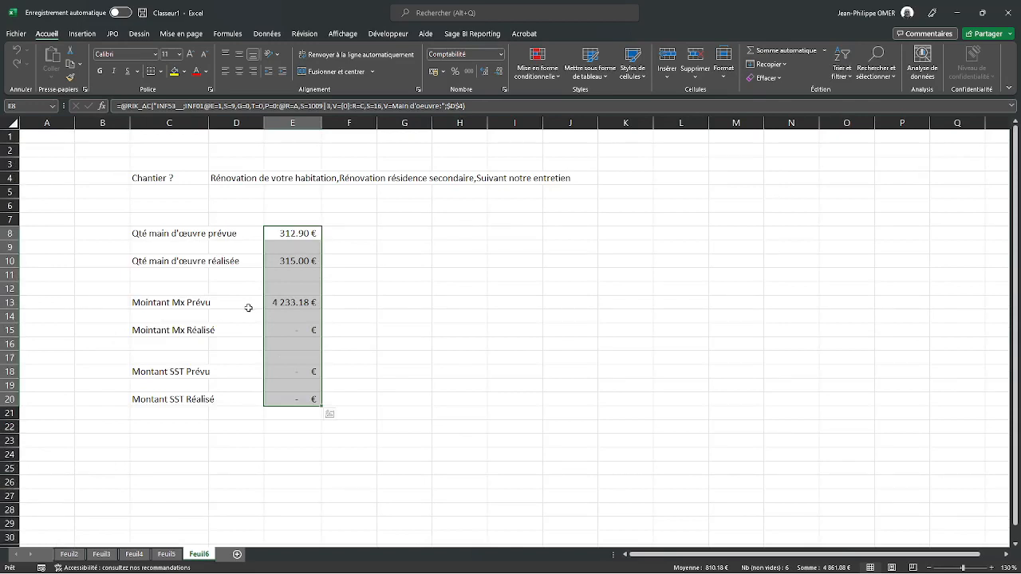
left_click(435, 261)
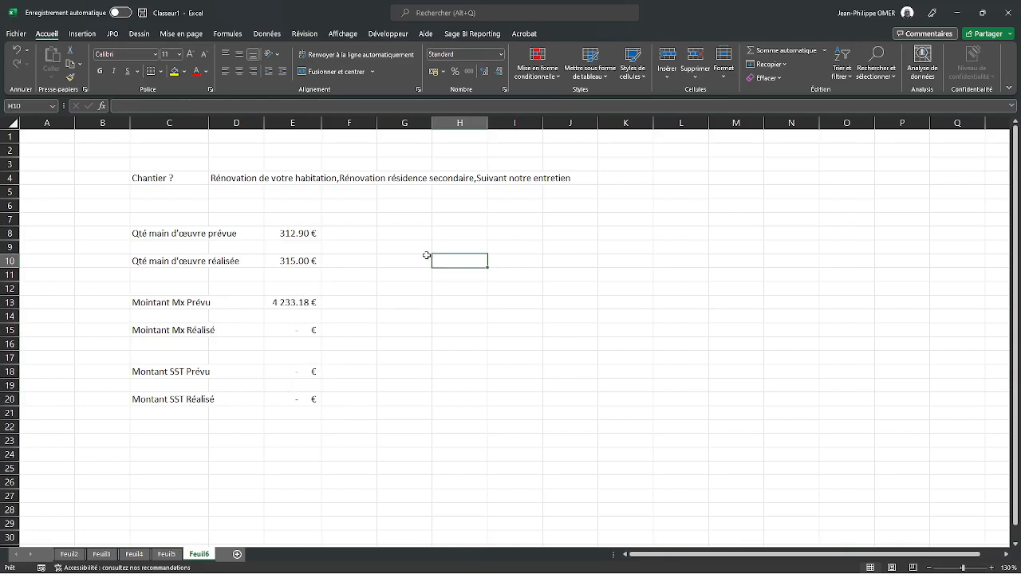